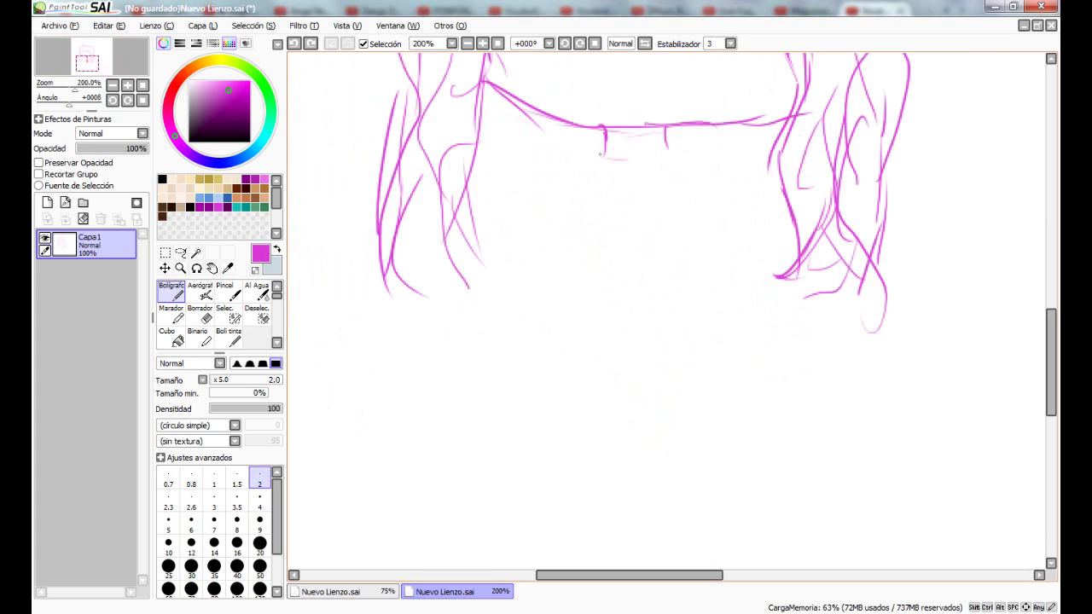
# Sketch the shoulders and two thin hanging arms with separate upper-arm and forearm shapes below the chibi's neck.
pyautogui.moveTo(606, 156)
pyautogui.mouseDown()
pyautogui.moveTo(566, 204)
pyautogui.moveTo(571, 283)
pyautogui.moveTo(598, 179)
pyautogui.moveTo(567, 314)
pyautogui.moveTo(566, 302)
pyautogui.moveTo(584, 351)
pyautogui.moveTo(594, 300)
pyautogui.moveTo(584, 257)
pyautogui.moveTo(584, 351)
pyautogui.mouseUp()
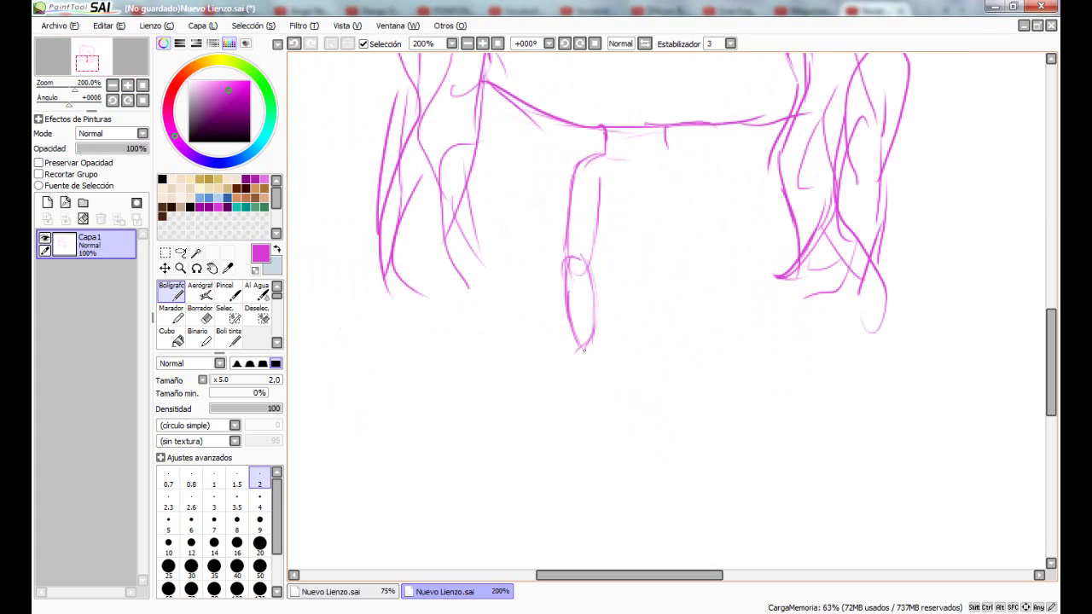
pyautogui.moveTo(678, 159)
pyautogui.mouseDown()
pyautogui.moveTo(689, 253)
pyautogui.moveTo(676, 267)
pyautogui.moveTo(688, 263)
pyautogui.moveTo(672, 259)
pyautogui.moveTo(668, 186)
pyautogui.mouseUp()
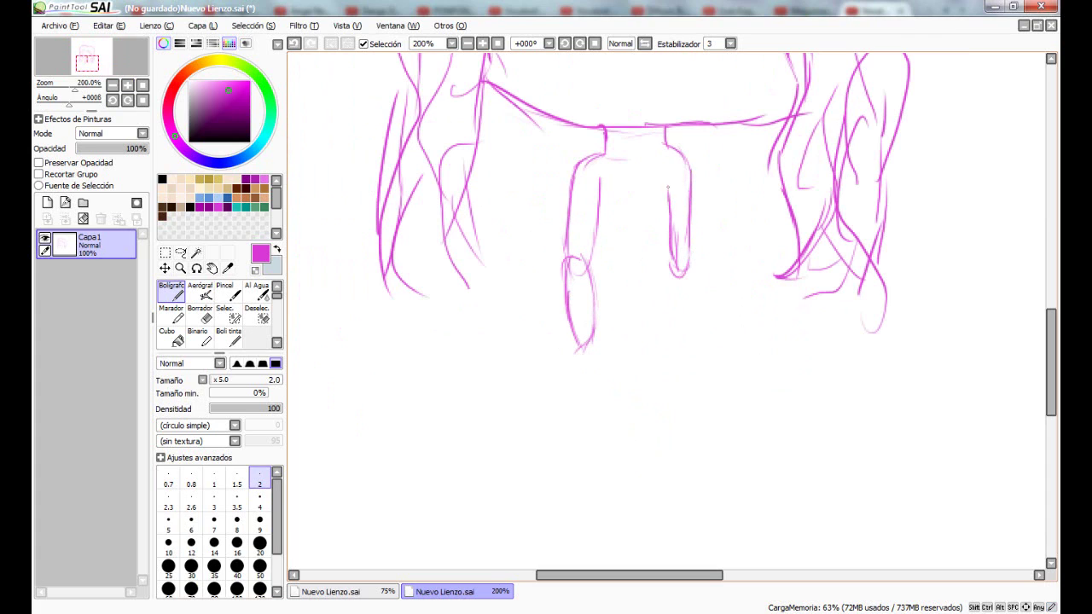
pyautogui.moveTo(672, 244)
pyautogui.mouseDown()
pyautogui.moveTo(672, 309)
pyautogui.moveTo(689, 262)
pyautogui.moveTo(674, 334)
pyautogui.mouseUp()
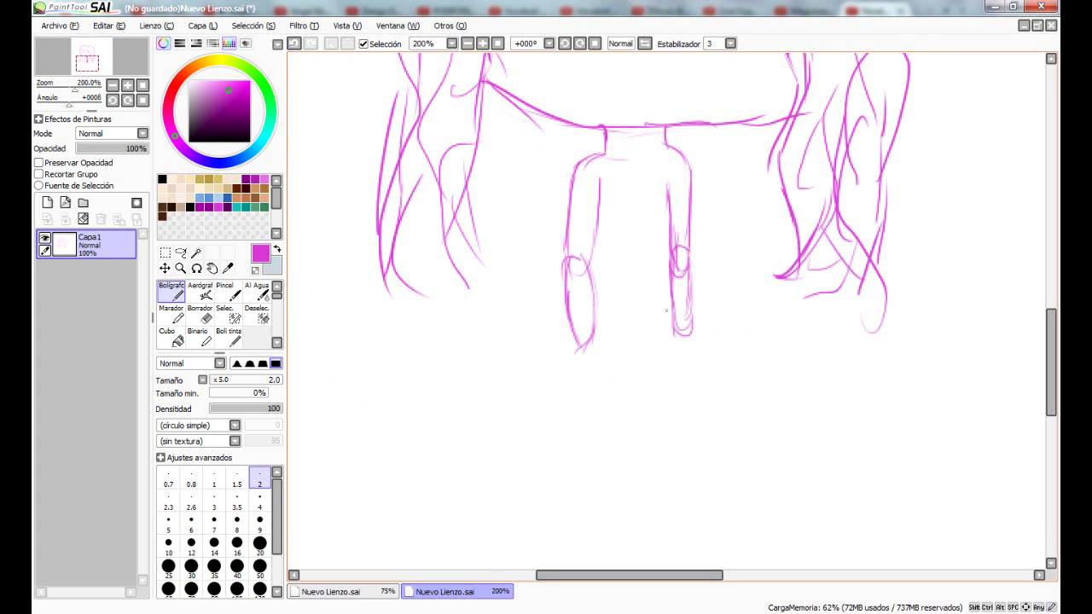
pyautogui.moveTo(597, 181)
pyautogui.mouseDown()
pyautogui.moveTo(589, 255)
pyautogui.moveTo(567, 228)
pyautogui.mouseUp()
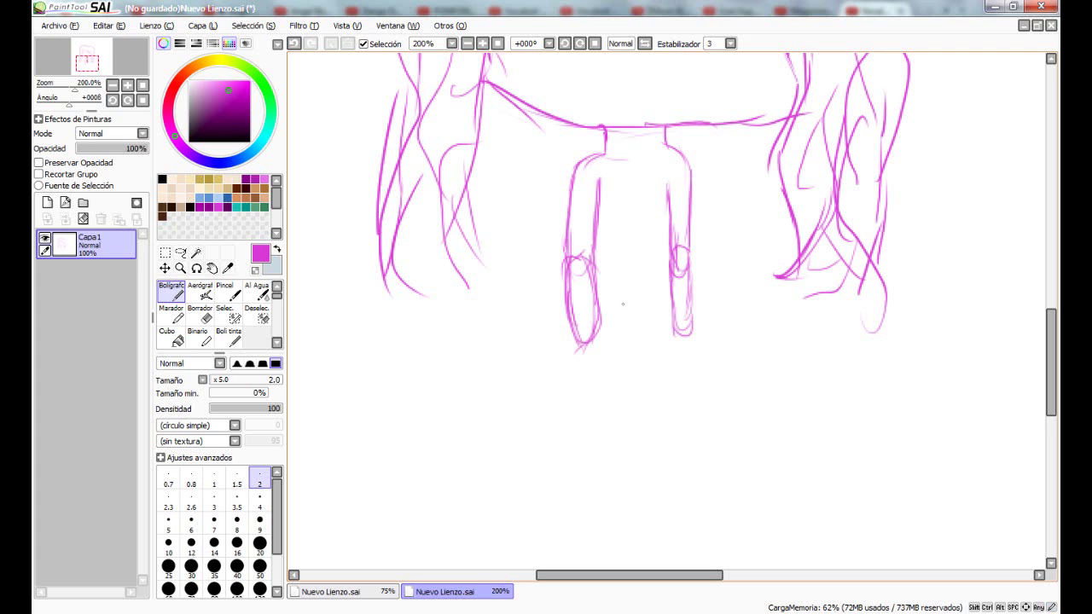
pyautogui.scroll(-1, 496, 392)
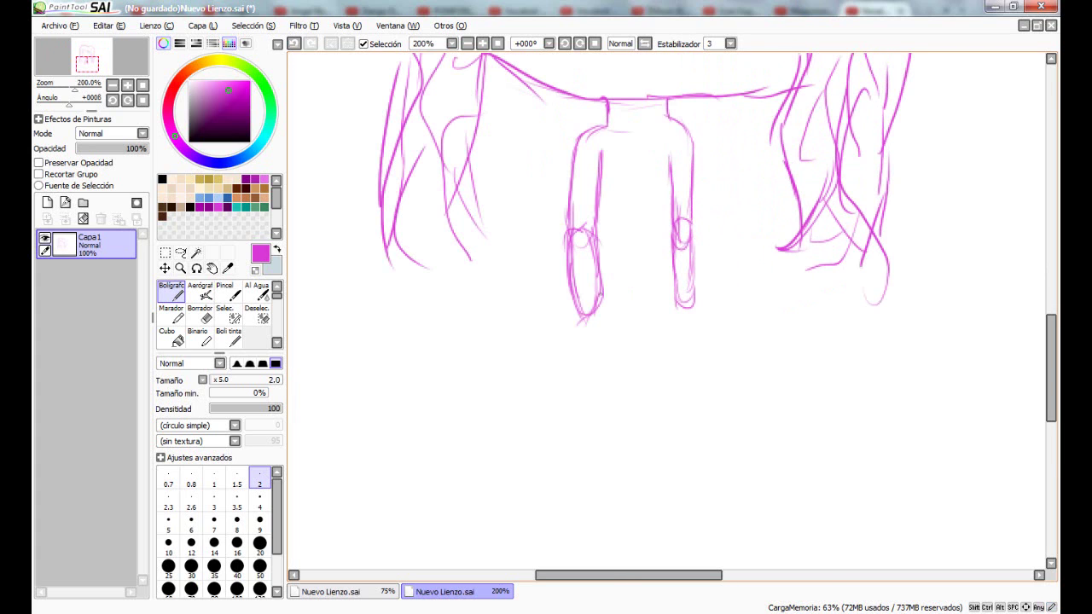
# Remove the last arm strokes and erase the lower parts of both arms with the size 120 eraser.
pyautogui.hotkey('ctrl', 'z')
pyautogui.hotkey('ctrl', 'z')
pyautogui.press('e')
pyautogui.moveTo(453, 256)
pyautogui.mouseDown()
pyautogui.moveTo(626, 285)
pyautogui.moveTo(604, 211)
pyautogui.mouseUp()
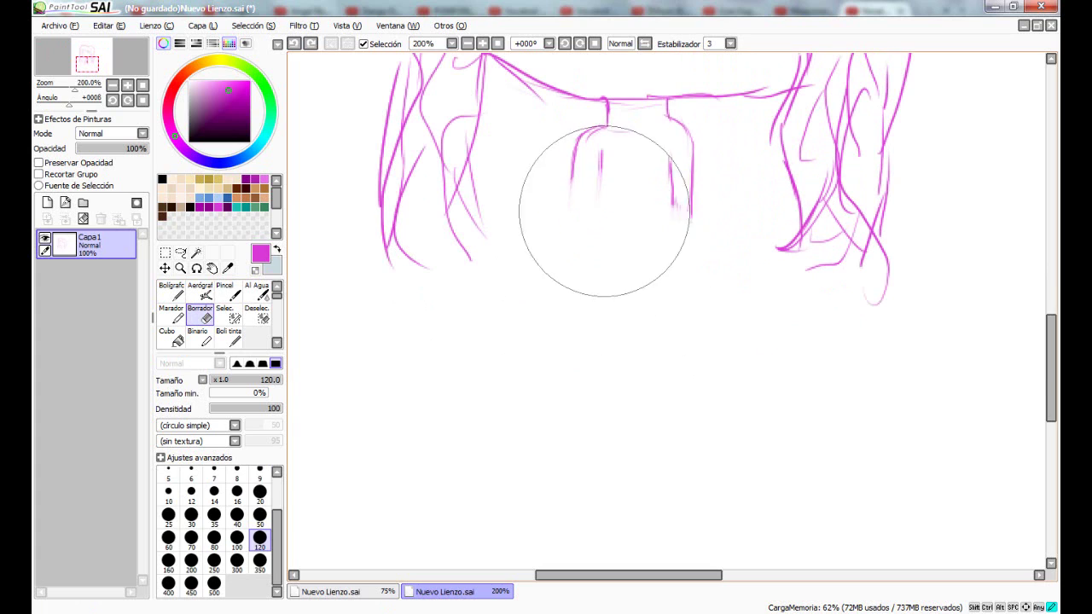
# Redraw the inner and outer lines of both arms with the size 2 pen, closing them with slanted ends.
pyautogui.press('n')
pyautogui.hotkey('ctrl', 'z')
pyautogui.hotkey('ctrl', 'z')
pyautogui.moveTo(602, 153); pyautogui.dragTo(601, 211)
pyautogui.moveTo(670, 196); pyautogui.dragTo(668, 246)
pyautogui.moveTo(692, 175); pyautogui.dragTo(695, 243)
pyautogui.moveTo(572, 176); pyautogui.dragTo(574, 247)
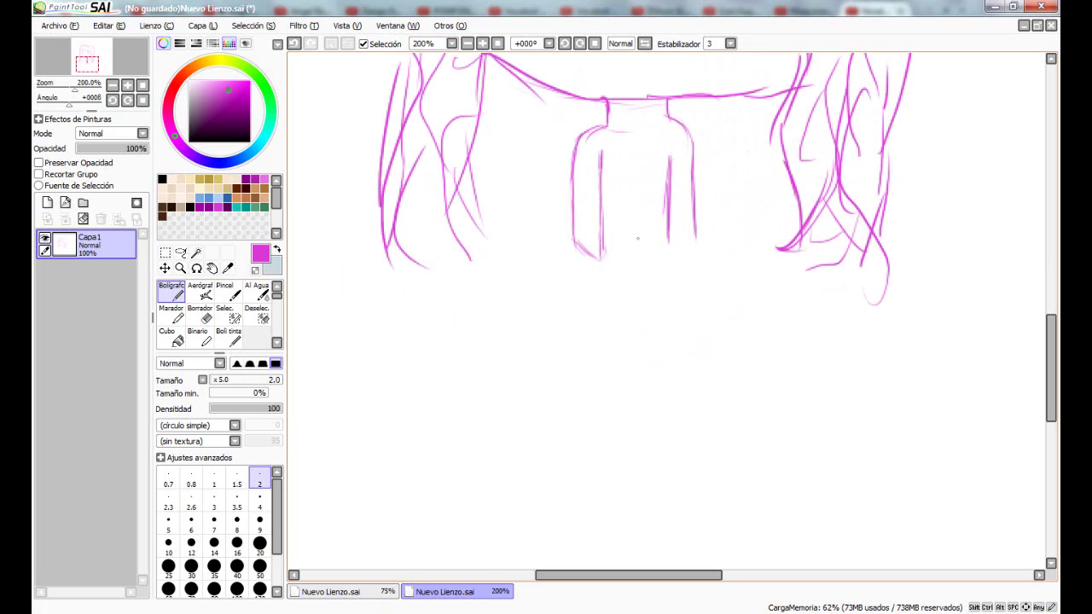
pyautogui.moveTo(667, 231)
pyautogui.mouseDown()
pyautogui.moveTo(663, 261)
pyautogui.moveTo(696, 239)
pyautogui.mouseUp()
# Sketch the torso's lower edge between the two arms, undoing the strokes that miss.
pyautogui.moveTo(598, 260)
pyautogui.mouseDown()
pyautogui.moveTo(627, 266)
pyautogui.moveTo(680, 251)
pyautogui.mouseUp()
pyautogui.hotkey('ctrl', 'z')
pyautogui.hotkey('ctrl', 'z')
pyautogui.moveTo(603, 248)
pyautogui.mouseDown()
pyautogui.moveTo(668, 249)
pyautogui.moveTo(607, 244)
pyautogui.mouseUp()
pyautogui.hotkey('ctrl', 'z')
# Sketch two tapered legs with flat feet below the torso, separated by an inverted V.
pyautogui.moveTo(597, 291); pyautogui.dragTo(597, 314)
pyautogui.moveTo(600, 263); pyautogui.dragTo(613, 371)
pyautogui.hotkey('ctrl', 'z')
pyautogui.moveTo(604, 329)
pyautogui.mouseDown()
pyautogui.moveTo(603, 373)
pyautogui.moveTo(617, 377)
pyautogui.moveTo(603, 378)
pyautogui.moveTo(620, 374)
pyautogui.moveTo(633, 269)
pyautogui.mouseUp()
pyautogui.hotkey('ctrl', 'z')
pyautogui.moveTo(627, 312)
pyautogui.mouseDown()
pyautogui.moveTo(631, 274)
pyautogui.moveTo(650, 364)
pyautogui.mouseUp()
pyautogui.moveTo(646, 334); pyautogui.dragTo(653, 374)
pyautogui.moveTo(650, 372)
pyautogui.mouseDown()
pyautogui.moveTo(673, 373)
pyautogui.moveTo(665, 362)
pyautogui.moveTo(671, 375)
pyautogui.mouseUp()
pyautogui.hotkey('ctrl', 'z')
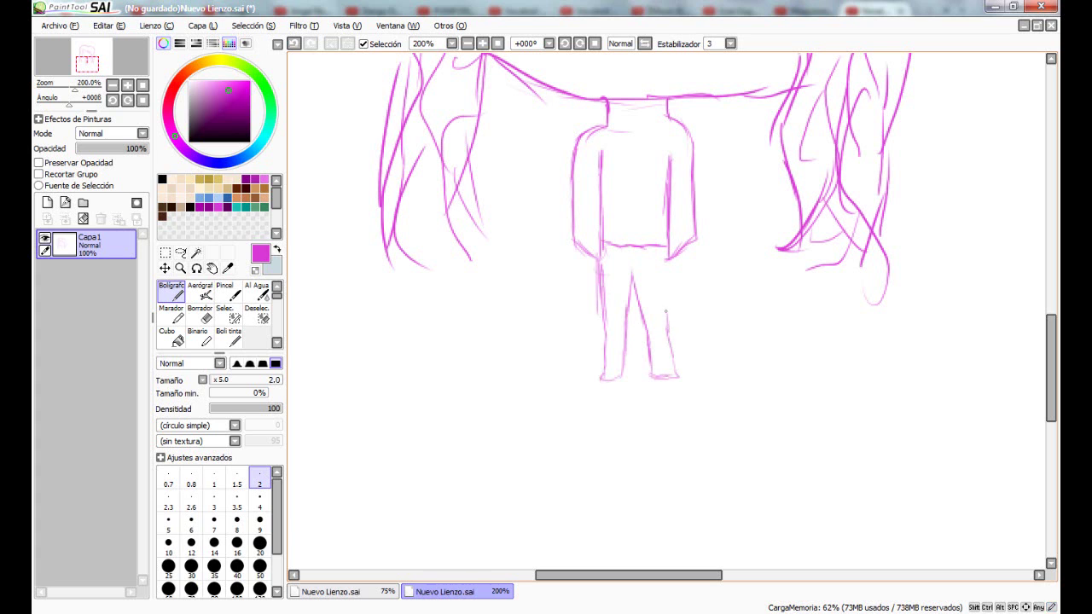
# Erase the neck lines between the chin and the shoulders with the size 9 eraser.
pyautogui.scroll(5, 667, 273)
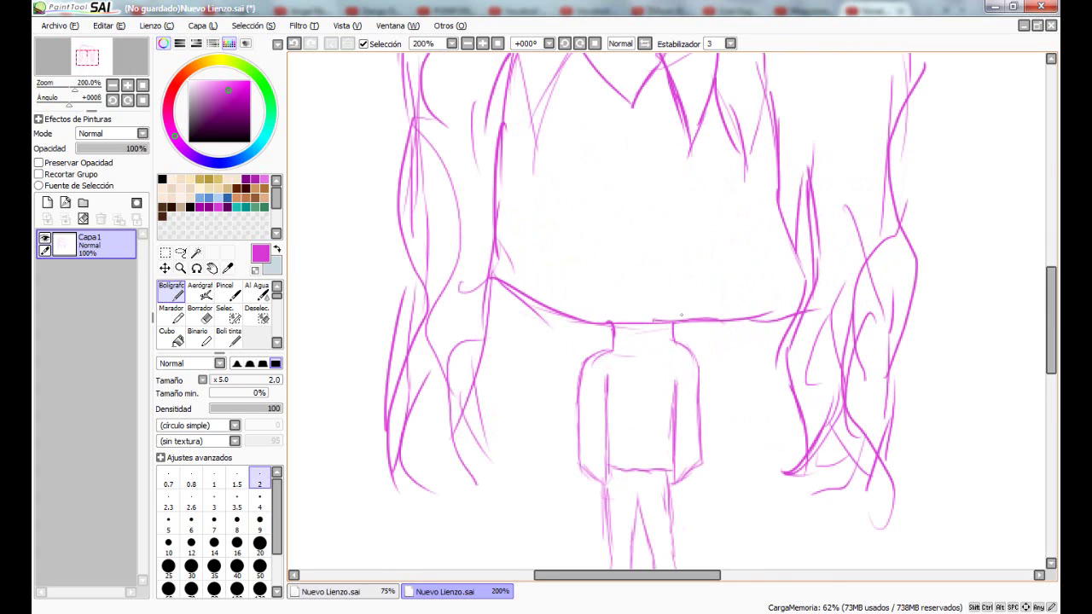
pyautogui.press('e')
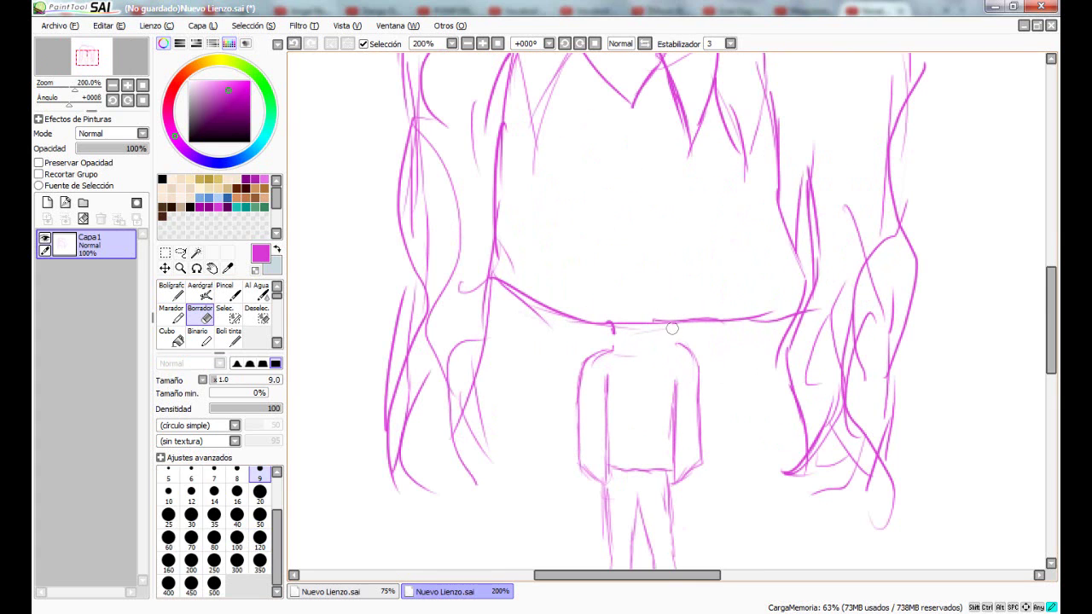
pyautogui.moveTo(672, 328); pyautogui.dragTo(609, 347)
# Select the whole body below the head with a rectangular selection.
pyautogui.scroll(-3, 602, 336)
pyautogui.click(166, 253)
pyautogui.scroll(3, 567, 344)
pyautogui.scroll(-4, 606, 256)
pyautogui.moveTo(607, 118)
pyautogui.mouseDown()
pyautogui.moveTo(790, 383)
pyautogui.moveTo(780, 399)
pyautogui.mouseUp()
pyautogui.click(166, 268)
pyautogui.moveTo(695, 264); pyautogui.dragTo(695, 241)
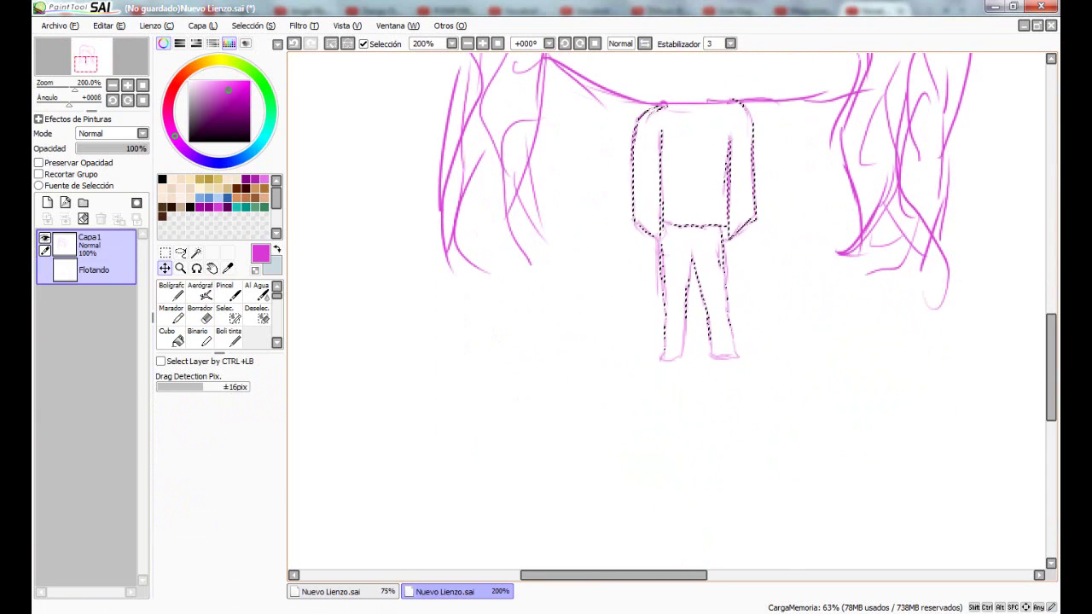
pyautogui.hotkey('ctrl', 'd')
pyautogui.scroll(-6, 696, 205)
pyautogui.scroll(4, 433, 316)
pyautogui.hotkey('ctrl', 't')
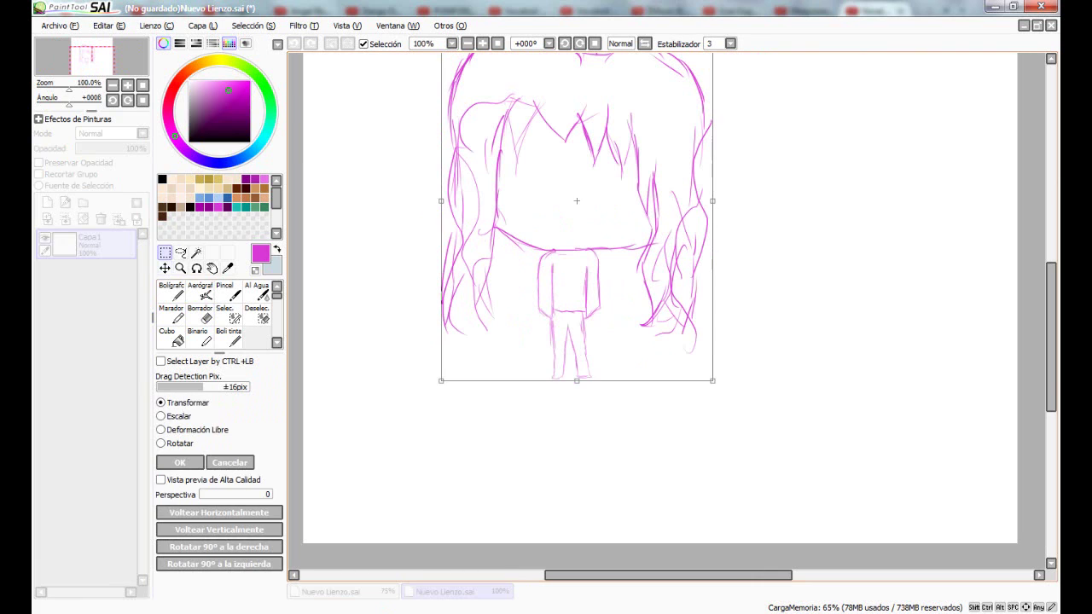
pyautogui.press('Escape')
pyautogui.hotkey('ctrl', 'z')
pyautogui.hotkey('ctrl', 'z')
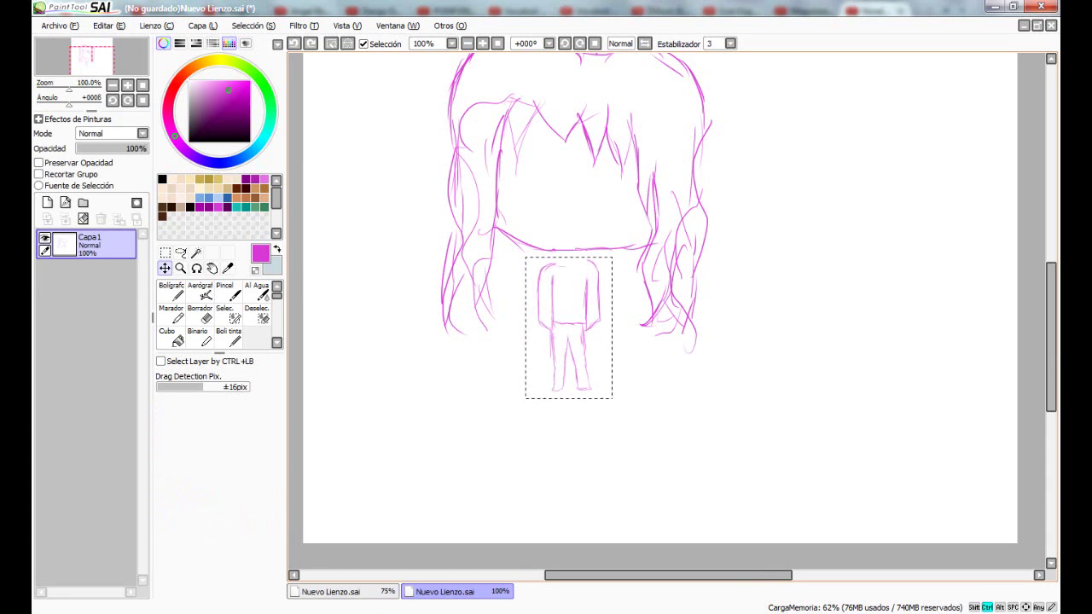
# Enlarge the selected body with a transform, move it up against the chin and clear the selection.
pyautogui.hotkey('ctrl', 't')
pyautogui.moveTo(602, 393); pyautogui.dragTo(630, 447)
pyautogui.moveTo(580, 354); pyautogui.dragTo(566, 340)
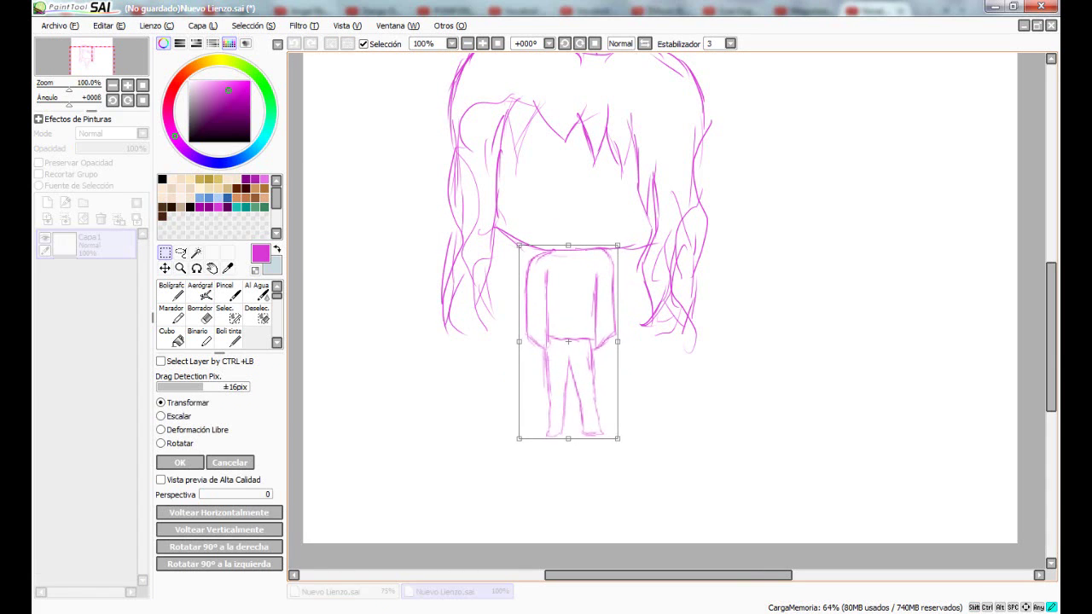
pyautogui.press('Return')
pyautogui.hotkey('ctrl', 'd')
# Add a new layer above the sketch and choose the Bolígrafo pen at size 2.
pyautogui.click(46, 203)
pyautogui.scroll(3, 548, 152)
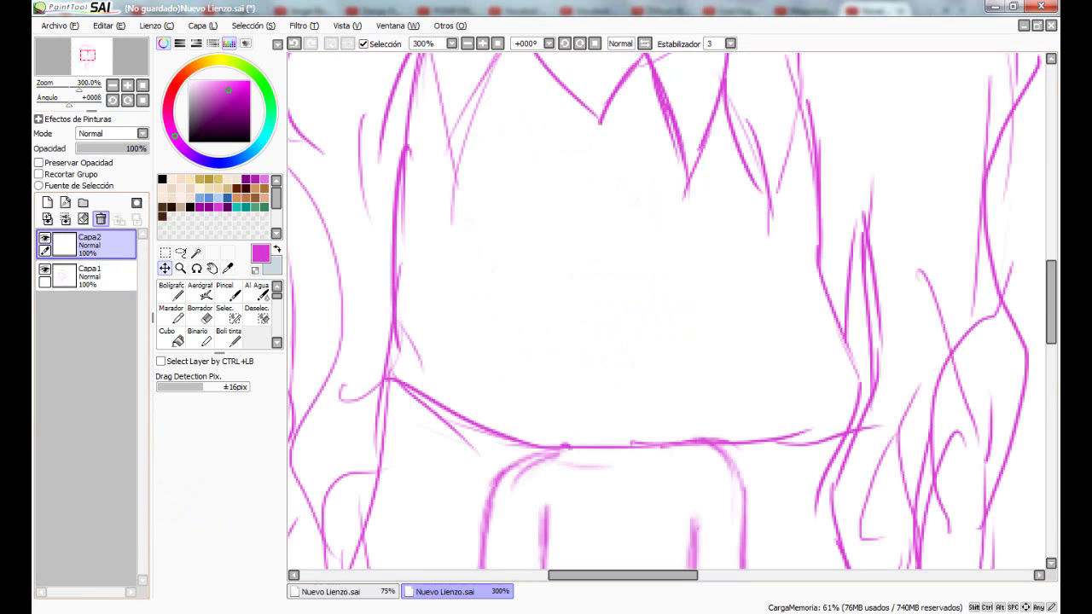
pyautogui.click(172, 291)
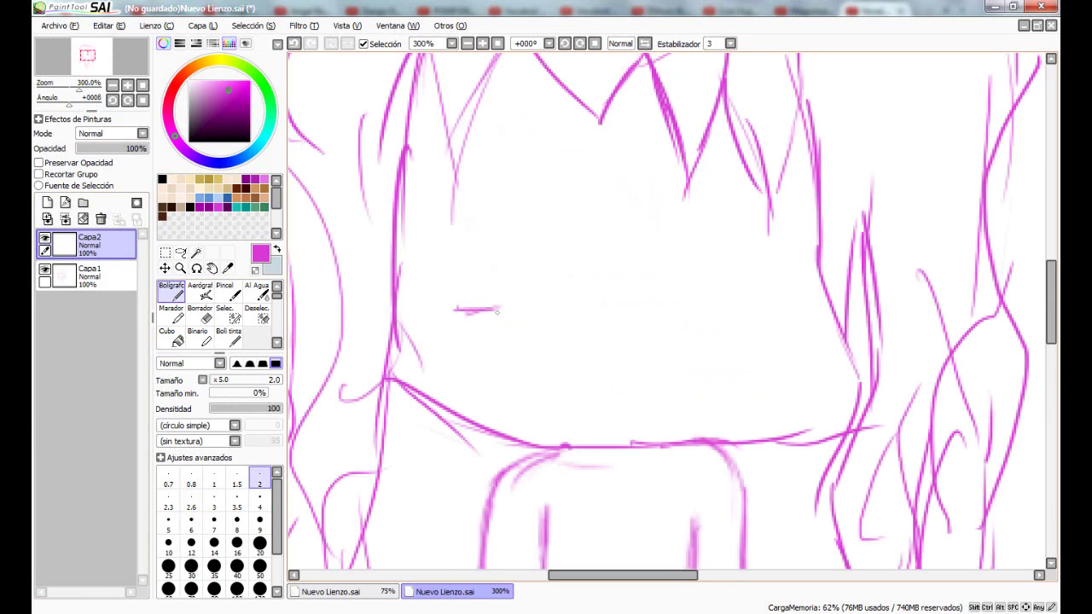
pyautogui.hotkey('ctrl', 'z')
pyautogui.hotkey('ctrl', 'y')
pyautogui.scroll(2, 666, 311)
pyautogui.moveTo(353, 261)
pyautogui.mouseDown()
pyautogui.moveTo(500, 341)
pyautogui.moveTo(426, 187)
pyautogui.moveTo(348, 195)
pyautogui.moveTo(432, 199)
pyautogui.mouseUp()
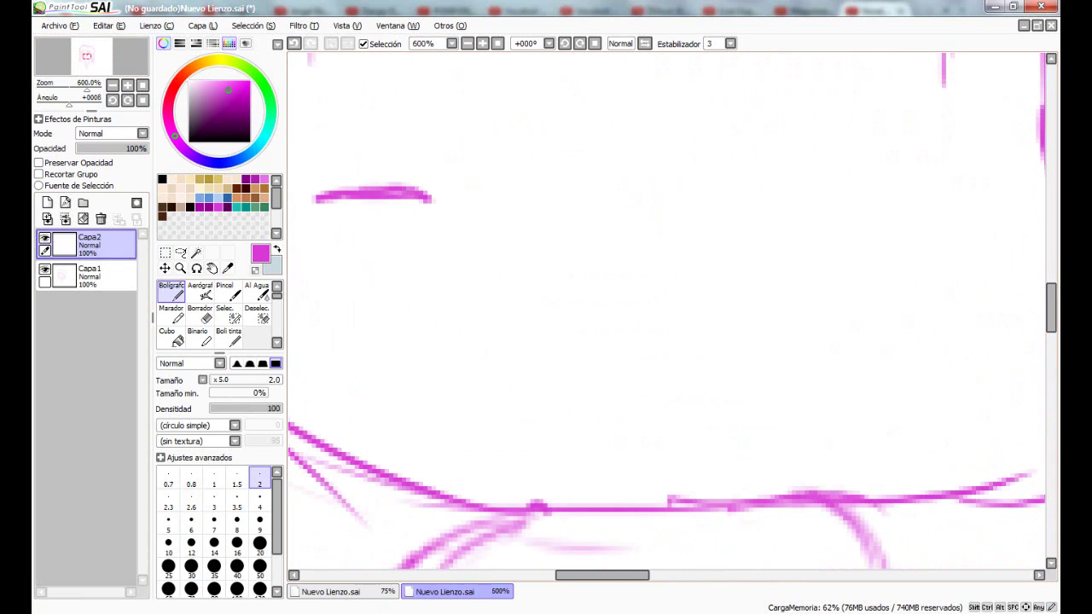
pyautogui.click(113, 85)
pyautogui.click(112, 85)
pyautogui.moveTo(496, 254); pyautogui.dragTo(548, 250)
pyautogui.hotkey('ctrl', 'z')
pyautogui.hotkey('ctrl', 'z')
pyautogui.hotkey('ctrl', 'z')
pyautogui.hotkey('ctrl', 'z')
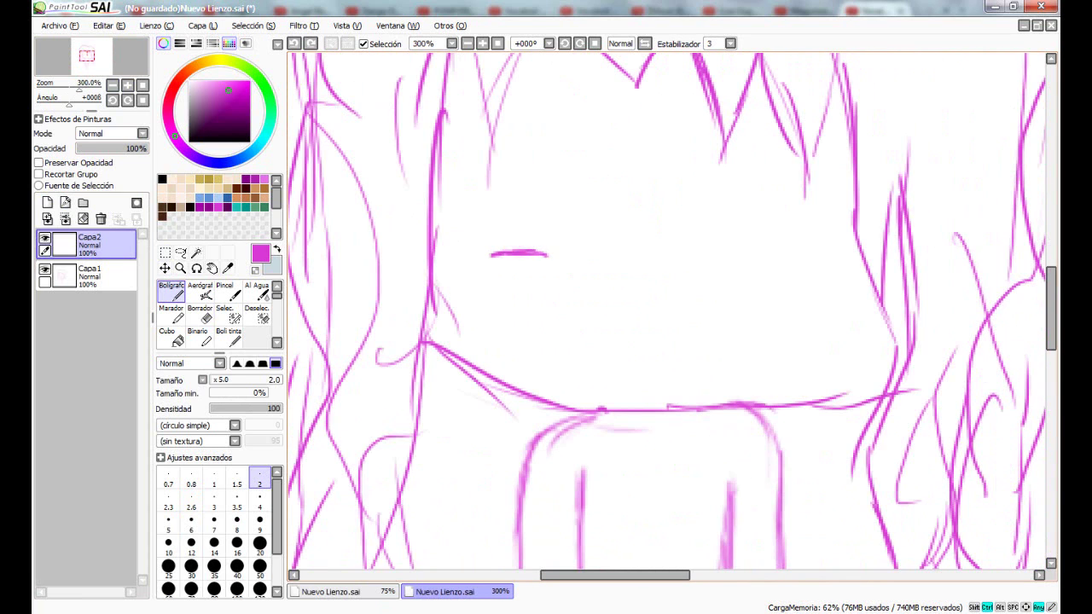
# Sketch the left eye's lower lash line, arched upper lid and outer corner lashes inside the face.
pyautogui.moveTo(488, 274)
pyautogui.mouseDown()
pyautogui.moveTo(563, 277)
pyautogui.moveTo(510, 274)
pyautogui.mouseUp()
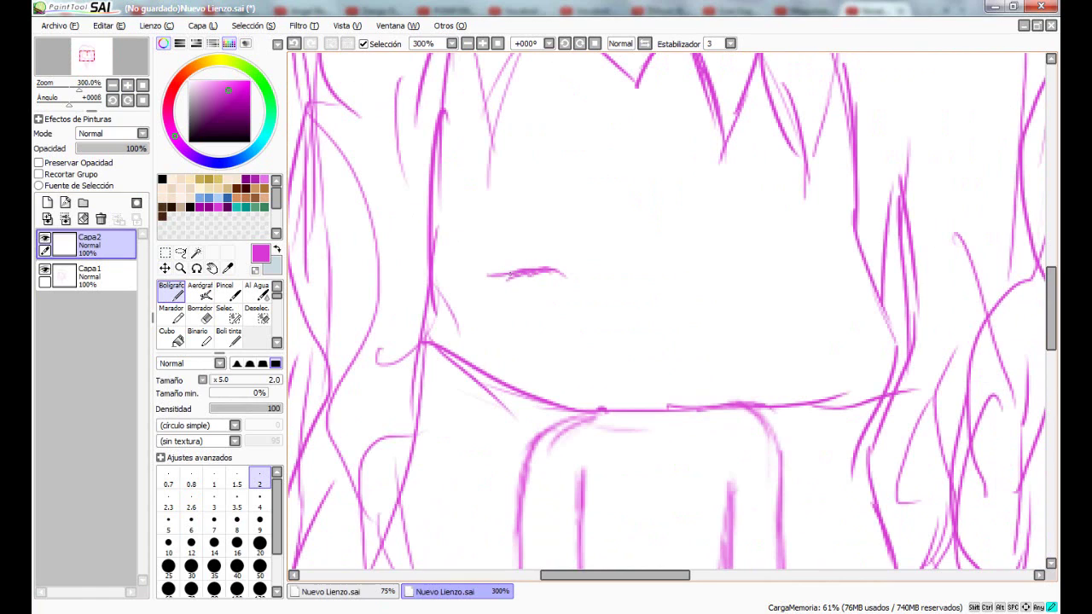
pyautogui.moveTo(469, 203)
pyautogui.mouseDown()
pyautogui.moveTo(524, 171)
pyautogui.moveTo(558, 186)
pyautogui.mouseUp()
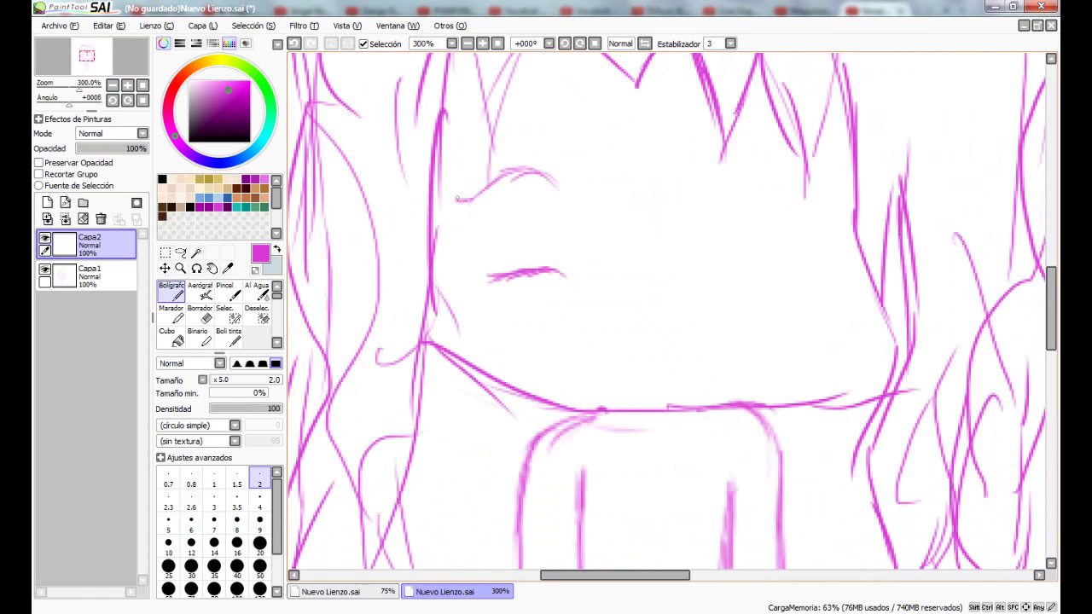
pyautogui.moveTo(459, 200); pyautogui.dragTo(478, 224)
pyautogui.moveTo(479, 197); pyautogui.dragTo(479, 219)
pyautogui.moveTo(474, 205)
pyautogui.mouseDown()
pyautogui.moveTo(509, 174)
pyautogui.moveTo(546, 173)
pyautogui.moveTo(501, 216)
pyautogui.moveTo(503, 233)
pyautogui.mouseUp()
pyautogui.hotkey('ctrl', 'z')
pyautogui.hotkey('ctrl', 'z')
pyautogui.hotkey('ctrl', 'z')
# Draw the left eye's iris sides and highlight curve, and add the notched pupil line across it.
pyautogui.moveTo(501, 194); pyautogui.dragTo(522, 263)
pyautogui.moveTo(554, 272); pyautogui.dragTo(539, 186)
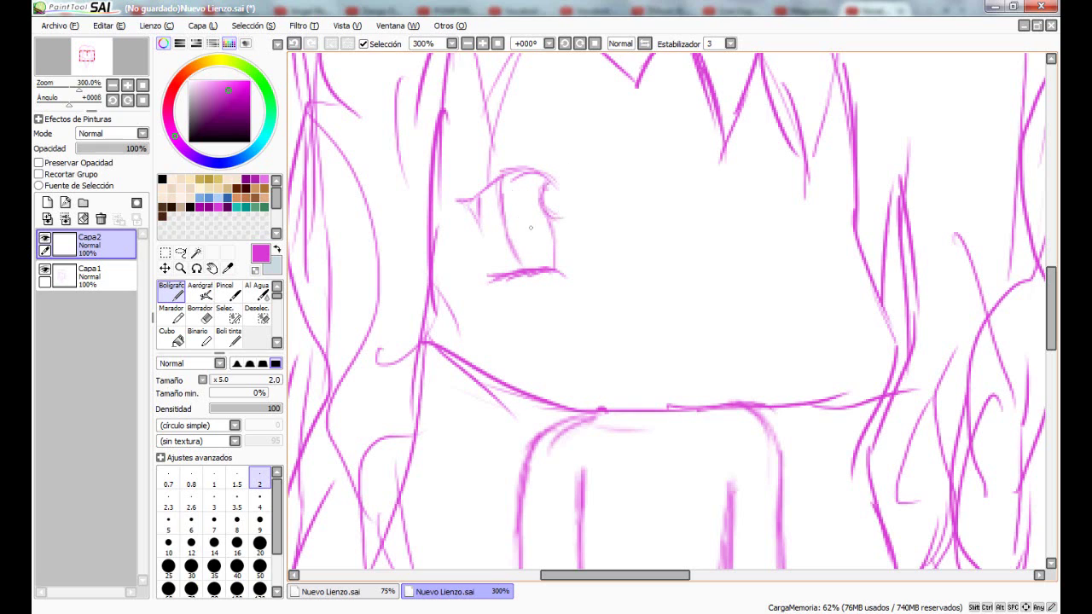
pyautogui.moveTo(529, 222); pyautogui.dragTo(529, 247)
pyautogui.moveTo(512, 227); pyautogui.dragTo(551, 225)
pyautogui.hotkey('ctrl', 'z')
pyautogui.hotkey('ctrl', 'z')
# Enlarge the drawn eye with a transform and shift it slightly toward the left edge of the face.
pyautogui.hotkey('ctrl', 't')
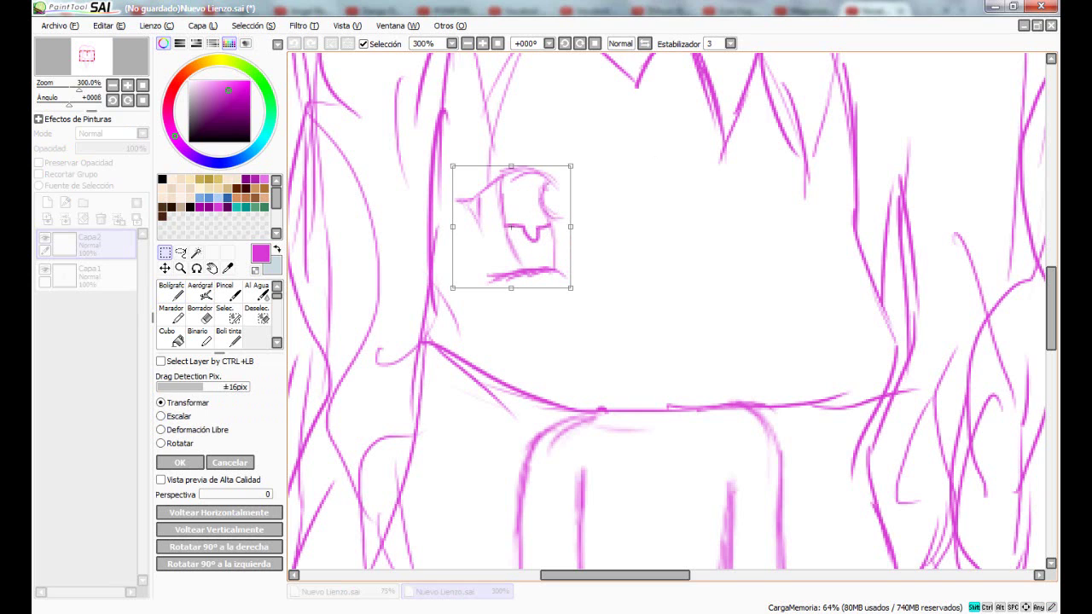
pyautogui.moveTo(570, 288); pyautogui.dragTo(598, 318)
pyautogui.moveTo(529, 243); pyautogui.dragTo(520, 222)
pyautogui.press('Return')
pyautogui.scroll(-4, 488, 516)
pyautogui.scroll(2, 492, 482)
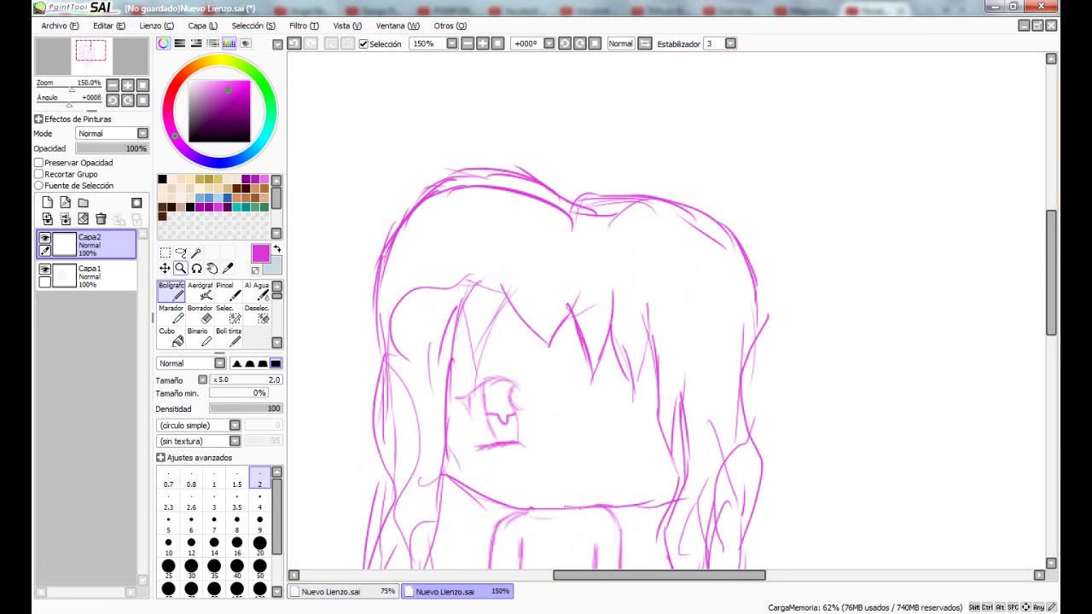
pyautogui.press('ctrl')
pyautogui.moveTo(503, 414); pyautogui.dragTo(496, 414)
# Duplicate the eye layer, flip the copy horizontally and place it as the right eye.
pyautogui.moveTo(95, 245); pyautogui.dragTo(47, 202)
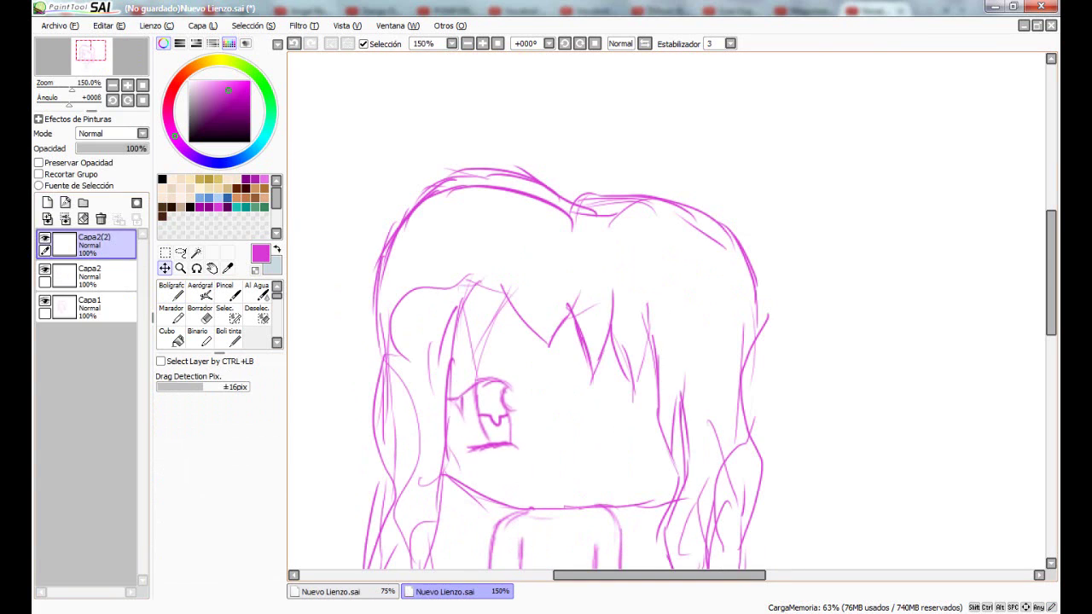
pyautogui.hotkey('ctrl', 't')
pyautogui.click(220, 512)
pyautogui.moveTo(483, 416); pyautogui.dragTo(620, 409)
pyautogui.moveTo(682, 478); pyautogui.dragTo(696, 465)
pyautogui.press('Return')
# Lasso the right eye's iris, flip it horizontally, position it back between the lids and clear the selection.
pyautogui.scroll(3, 616, 466)
pyautogui.click(201, 314)
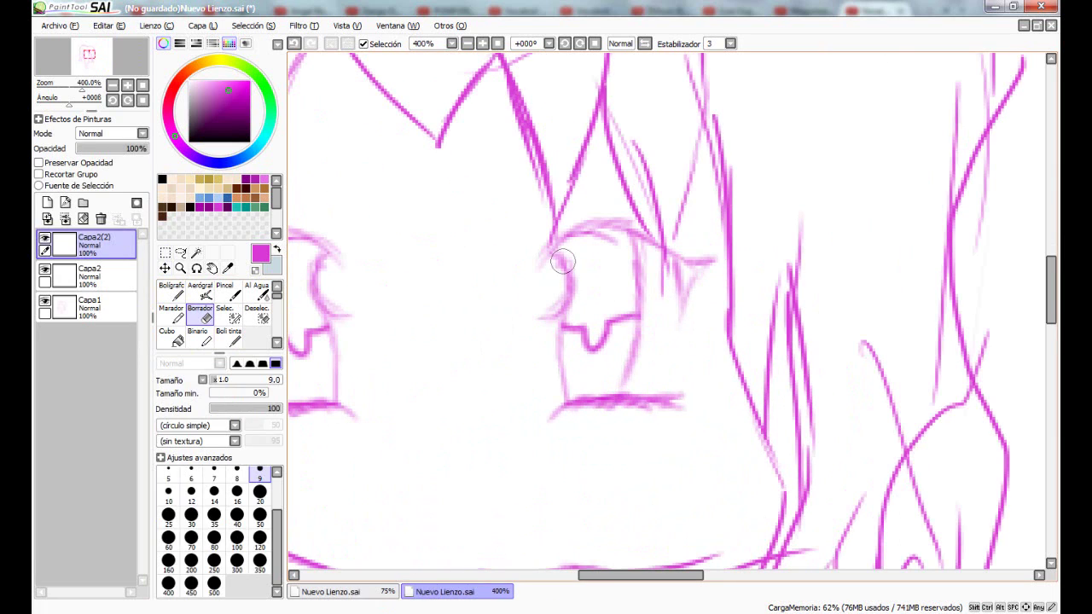
pyautogui.click(181, 253)
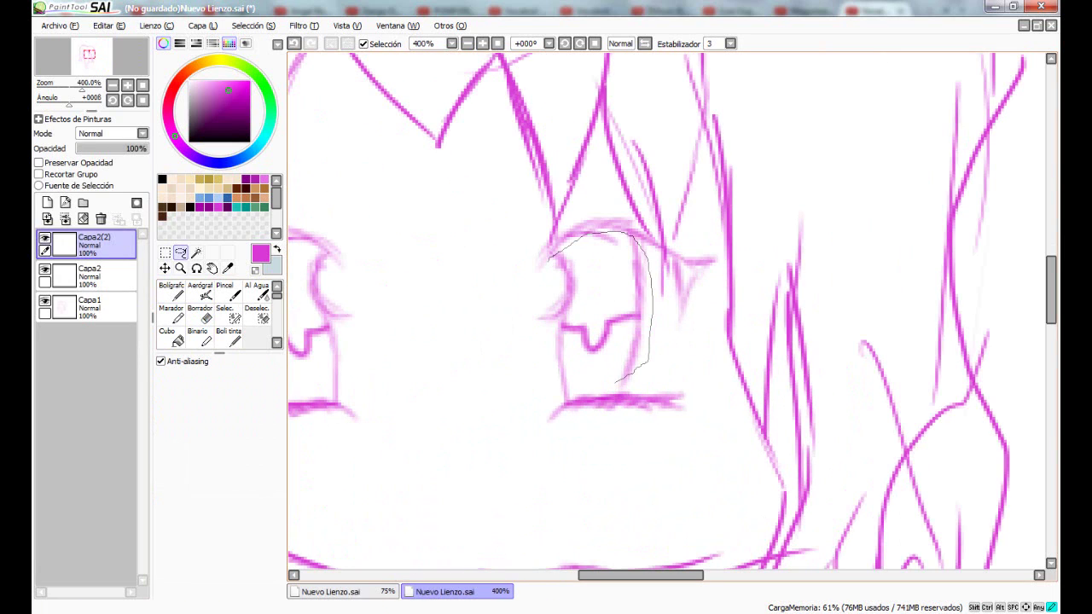
pyautogui.moveTo(542, 323); pyautogui.dragTo(547, 260)
pyautogui.hotkey('ctrl', 'z')
pyautogui.moveTo(612, 393)
pyautogui.mouseDown()
pyautogui.moveTo(649, 370)
pyautogui.moveTo(653, 258)
pyautogui.mouseUp()
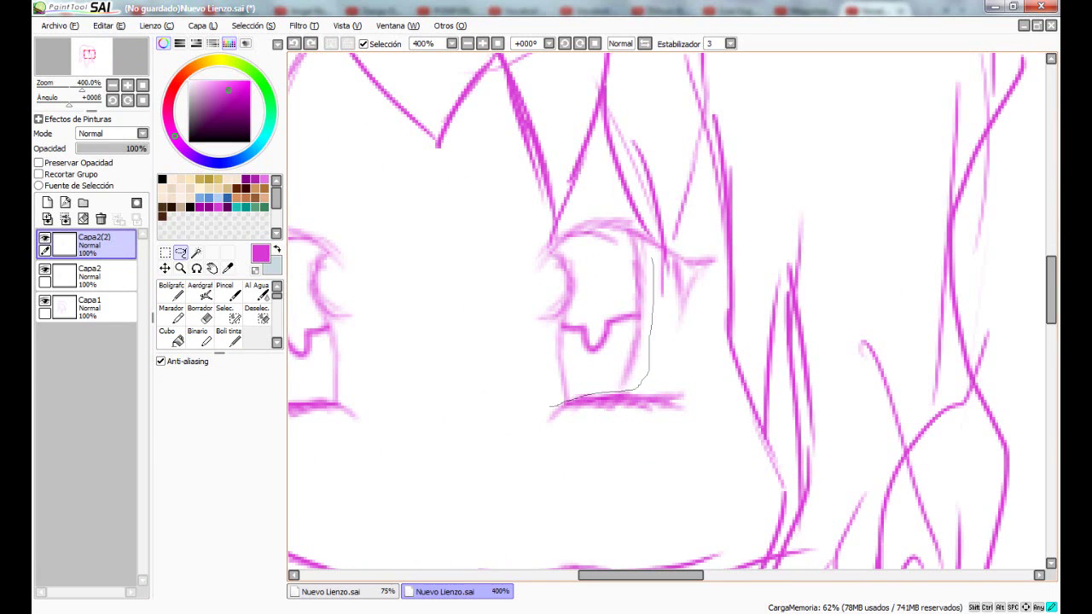
pyautogui.moveTo(537, 268); pyautogui.dragTo(536, 271)
pyautogui.hotkey('ctrl', 't')
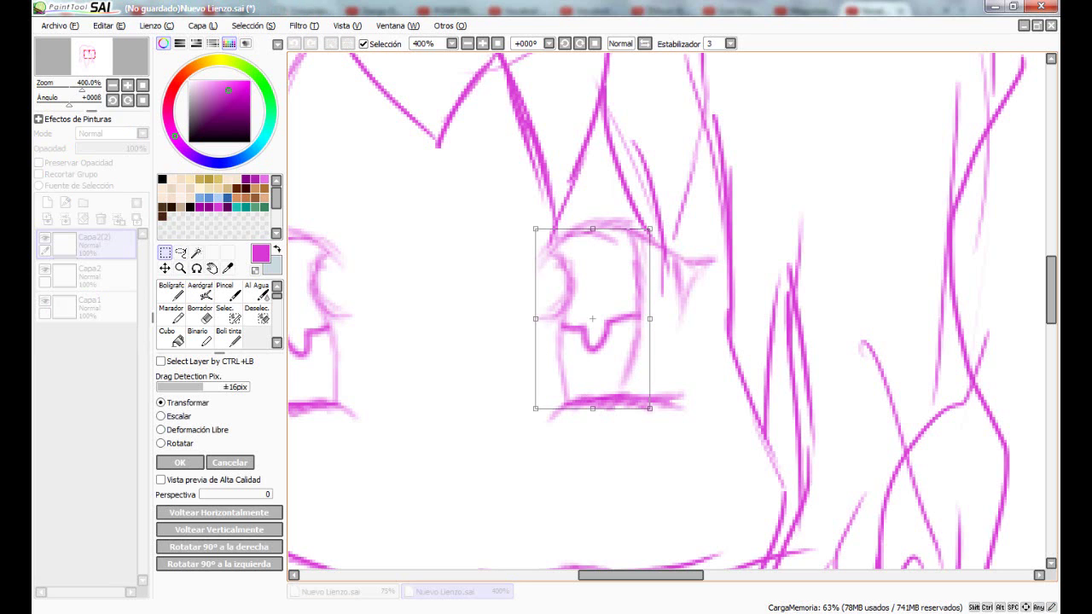
pyautogui.click(219, 527)
pyautogui.moveTo(592, 318)
pyautogui.mouseDown()
pyautogui.moveTo(609, 316)
pyautogui.moveTo(559, 318)
pyautogui.mouseUp()
pyautogui.press('Return')
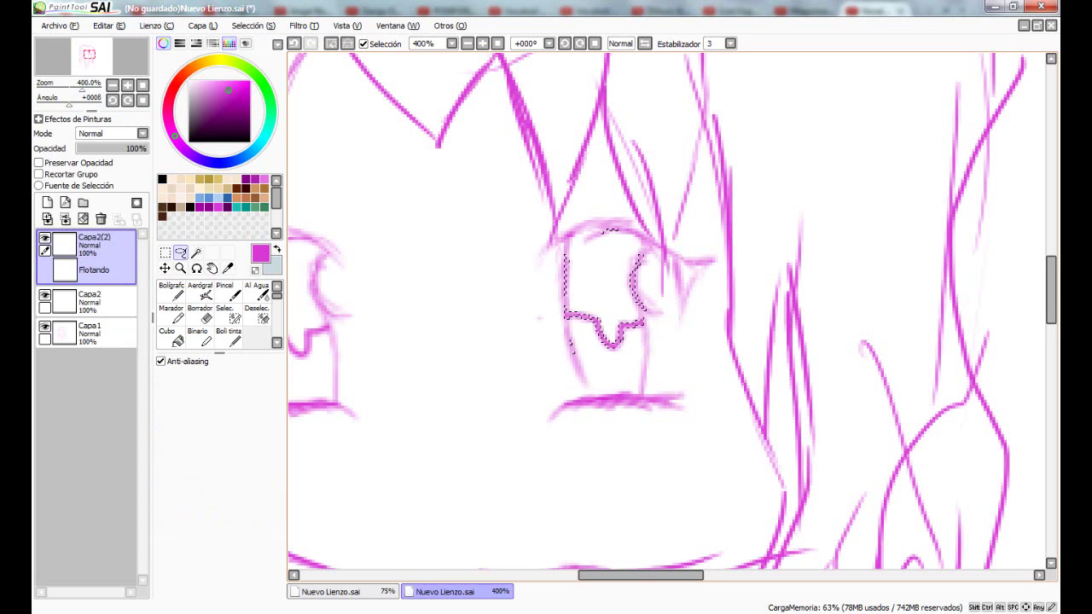
pyautogui.hotkey('ctrl', 'd')
# Merge the duplicated eye layer down into the original eye layer.
pyautogui.scroll(-4, 707, 275)
pyautogui.scroll(2, 707, 274)
pyautogui.scroll(-2, 607, 306)
pyautogui.scroll(2, 573, 344)
pyautogui.click(174, 292)
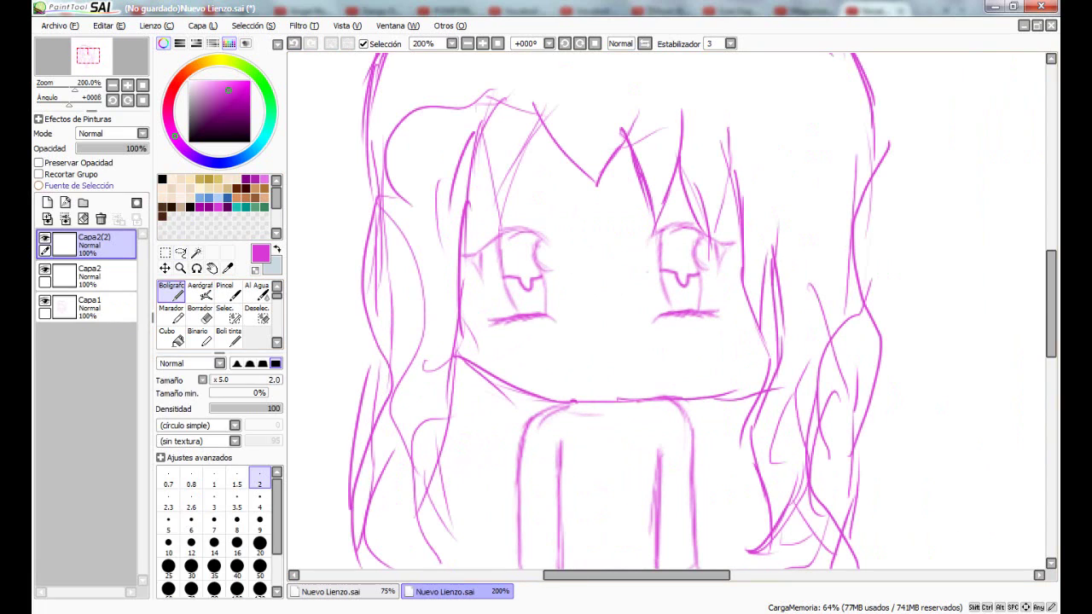
pyautogui.click(65, 219)
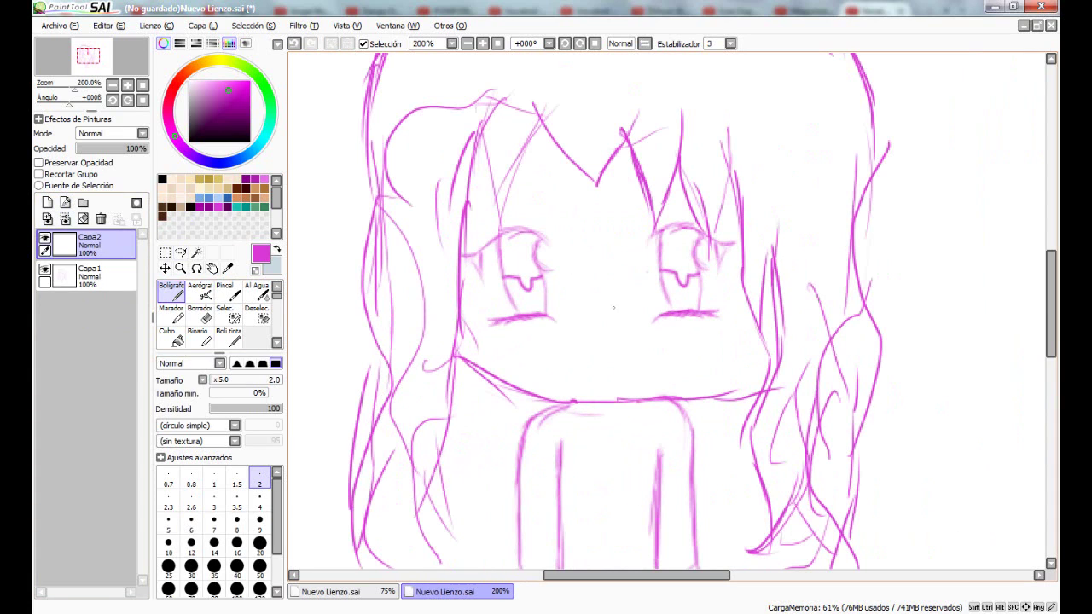
# Draw a small open oval mouth and a short nose line, and add a diagonal strand above the right eye.
pyautogui.moveTo(606, 341); pyautogui.dragTo(600, 342)
pyautogui.moveTo(675, 180); pyautogui.dragTo(734, 212)
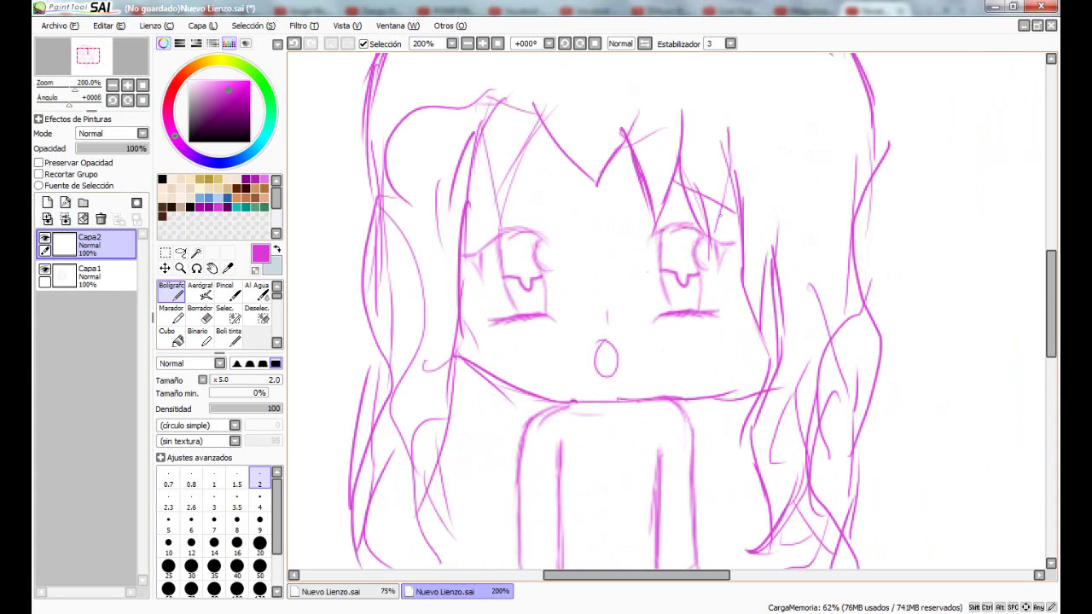
# Create a layer group and move both the eye layer and the body sketch layer into it.
pyautogui.click(112, 86)
pyautogui.click(111, 85)
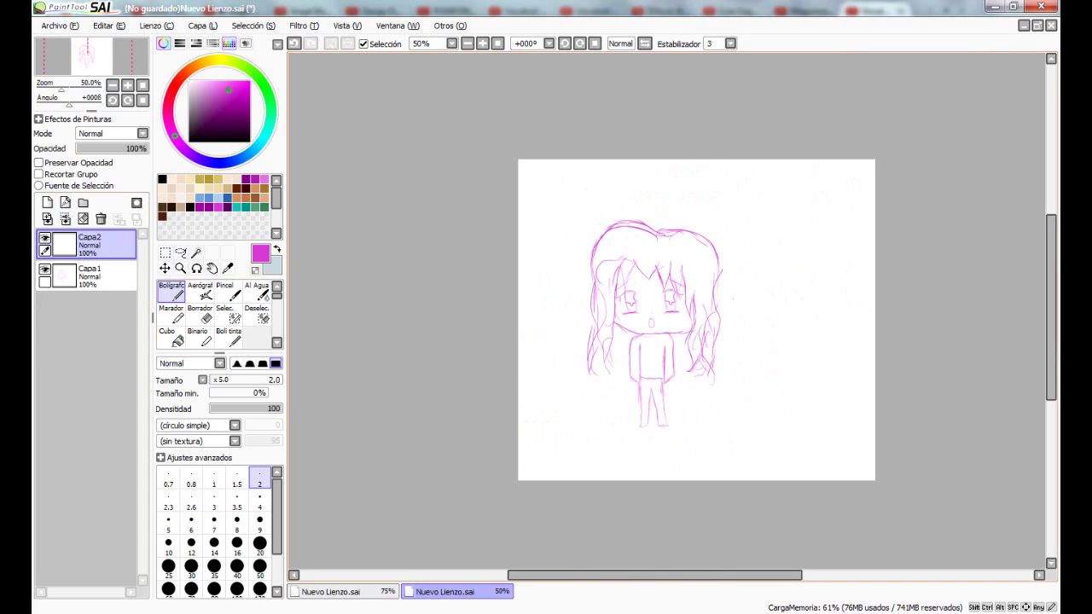
pyautogui.click(95, 276)
pyautogui.click(96, 244)
pyautogui.click(82, 202)
pyautogui.moveTo(95, 276); pyautogui.dragTo(92, 245)
pyautogui.moveTo(96, 308); pyautogui.dragTo(92, 248)
# Enlarge the whole grouped character with a transform so it fills the canvas height.
pyautogui.hotkey('ctrl', 't')
pyautogui.moveTo(722, 219); pyautogui.dragTo(766, 152)
pyautogui.moveTo(701, 265); pyautogui.dragTo(712, 316)
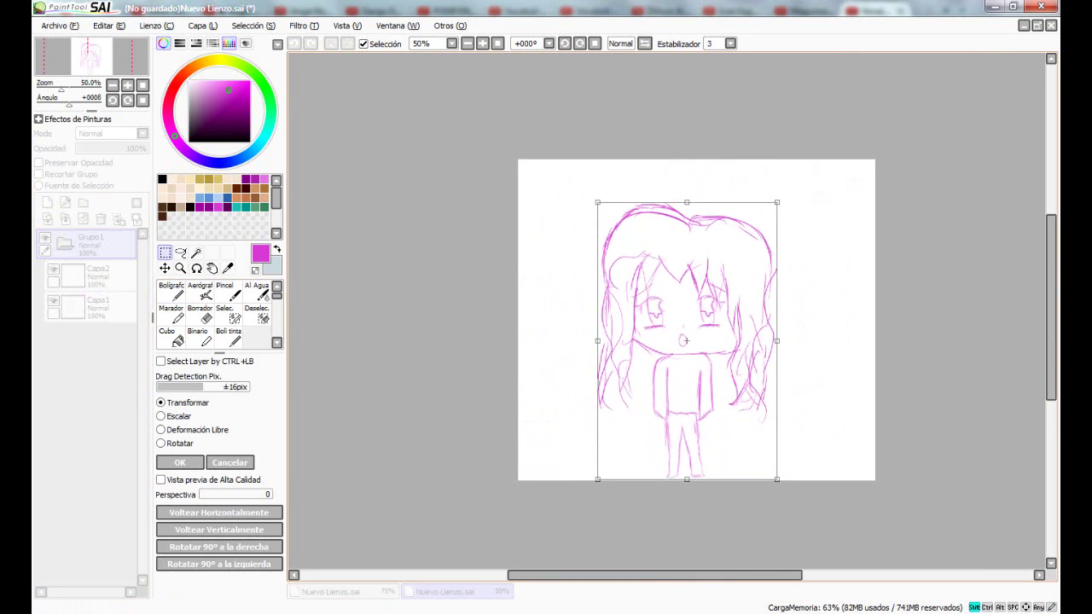
pyautogui.moveTo(777, 203); pyautogui.dragTo(805, 160)
pyautogui.press('Return')
# Set the group's opacity to 46% and collapse the group.
pyautogui.click(109, 149)
pyautogui.click(65, 244)
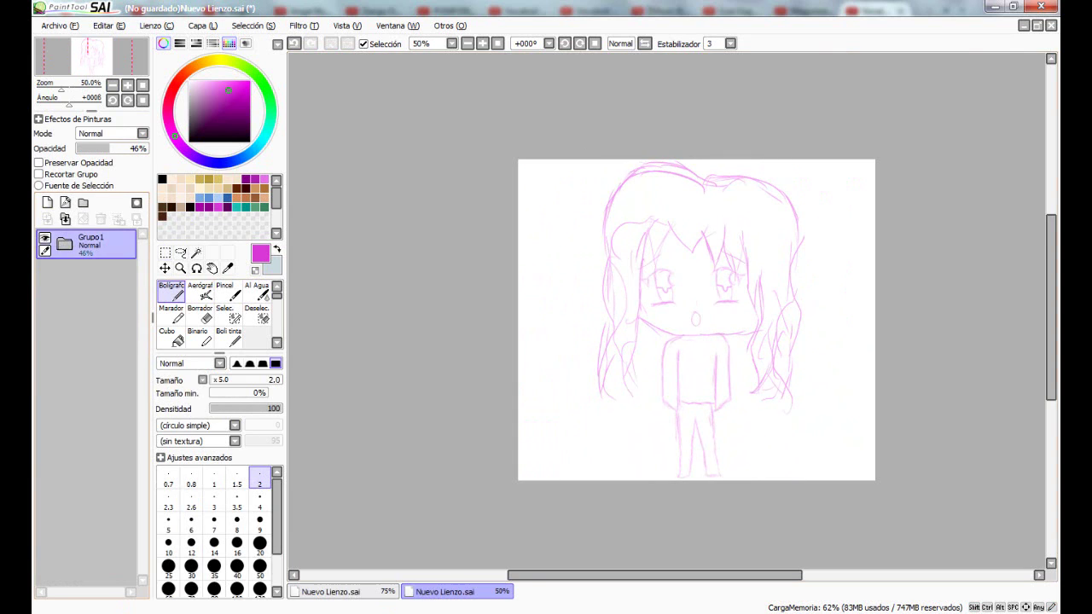
# Add a new layer above the faded group and redraw the left sleeve's outline on it in magenta.
pyautogui.click(47, 203)
pyautogui.scroll(2, 712, 365)
pyautogui.scroll(-1, 689, 368)
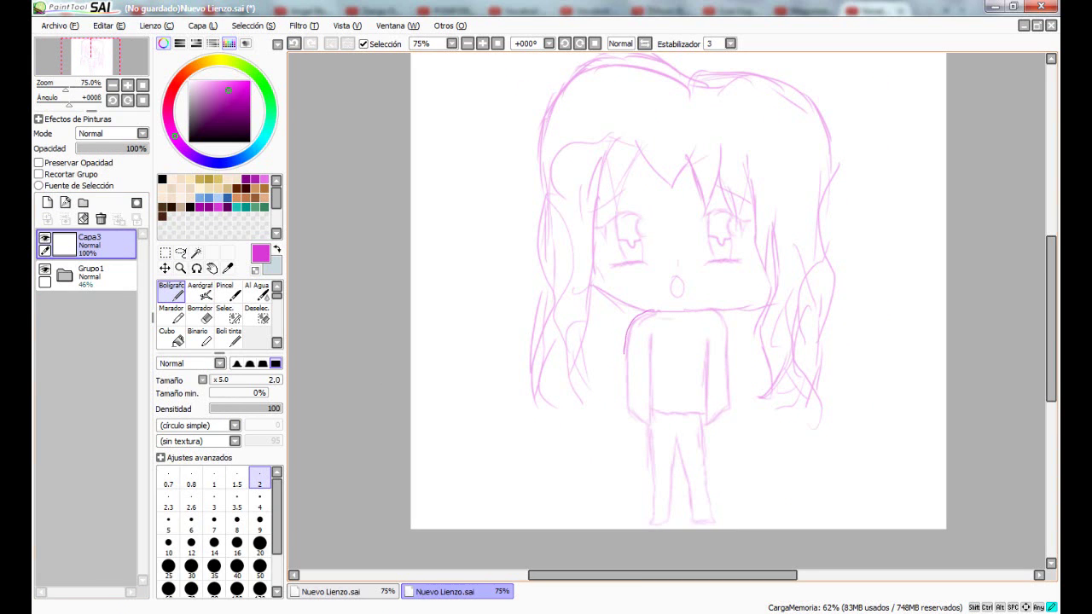
pyautogui.hotkey('ctrl', 'z')
pyautogui.moveTo(628, 407); pyautogui.dragTo(642, 422)
pyautogui.moveTo(651, 360); pyautogui.dragTo(651, 426)
pyautogui.hotkey('ctrl', 'z')
pyautogui.hotkey('ctrl', 'z')
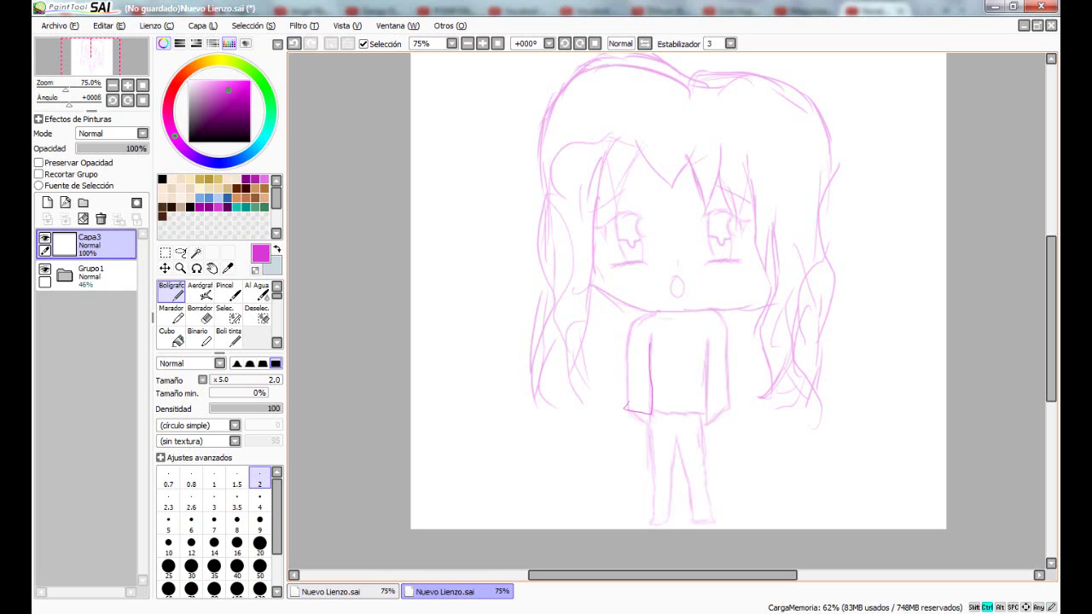
pyautogui.hotkey('ctrl', 'z')
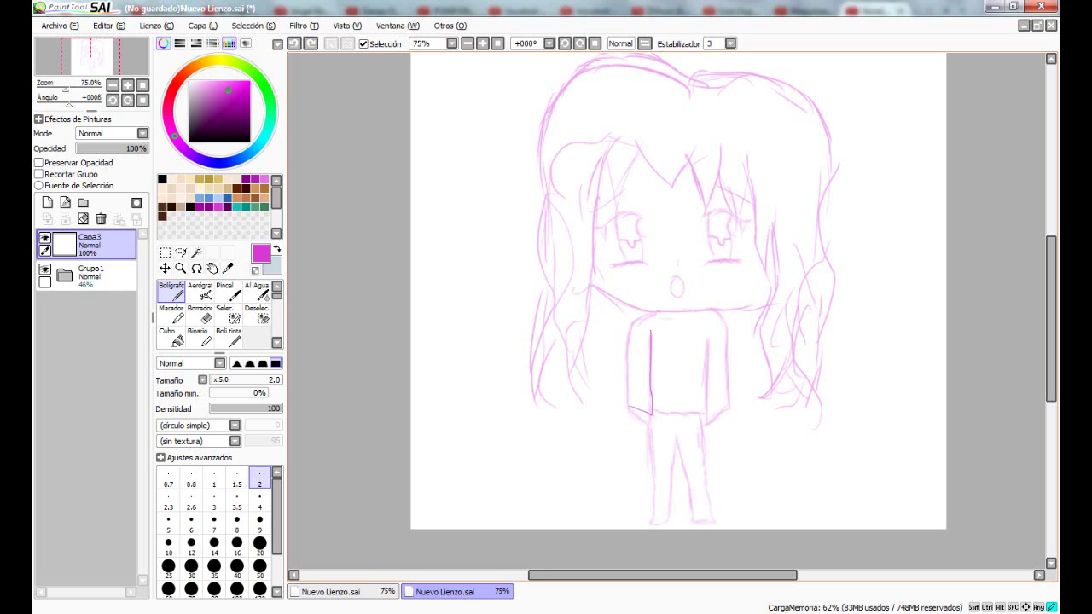
pyautogui.moveTo(628, 406)
pyautogui.mouseDown()
pyautogui.moveTo(636, 325)
pyautogui.moveTo(629, 407)
pyautogui.mouseUp()
pyautogui.hotkey('ctrl', 'z')
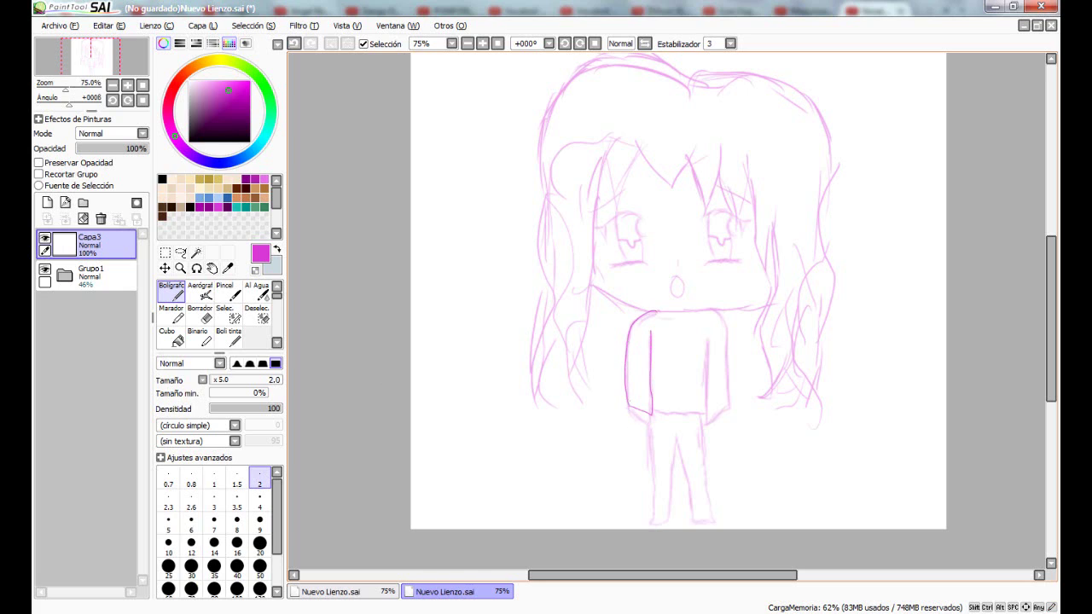
# Outline the right sleeve and sweater hem, and draw a narrow two-button placket at the neckline.
pyautogui.moveTo(707, 340)
pyautogui.mouseDown()
pyautogui.moveTo(708, 427)
pyautogui.moveTo(708, 415)
pyautogui.mouseUp()
pyautogui.hotkey('ctrl', 'z')
pyautogui.hotkey('ctrl', 'z')
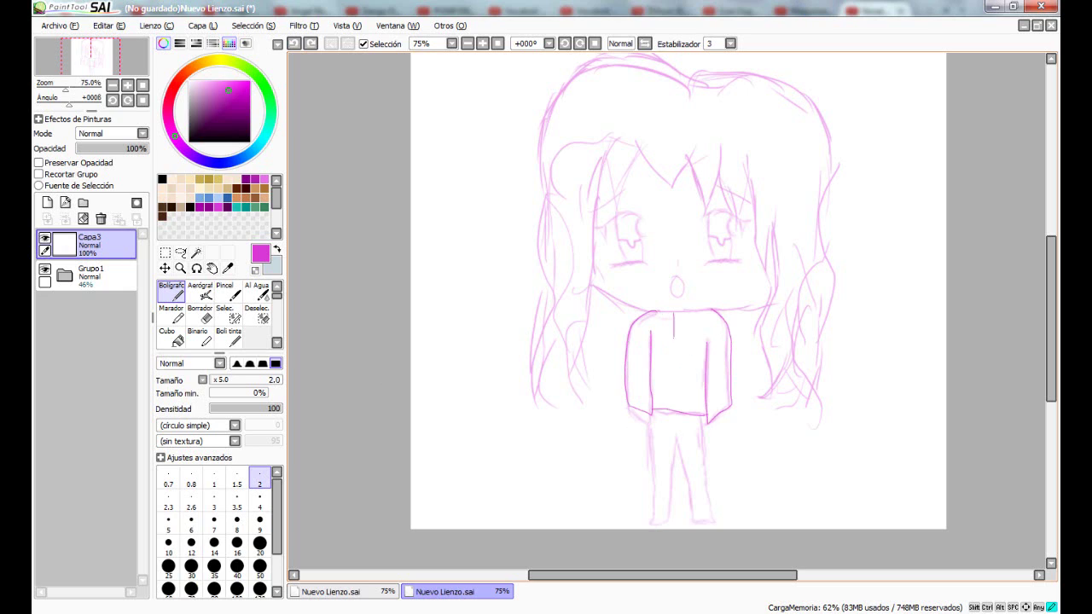
pyautogui.moveTo(680, 331); pyautogui.dragTo(684, 332)
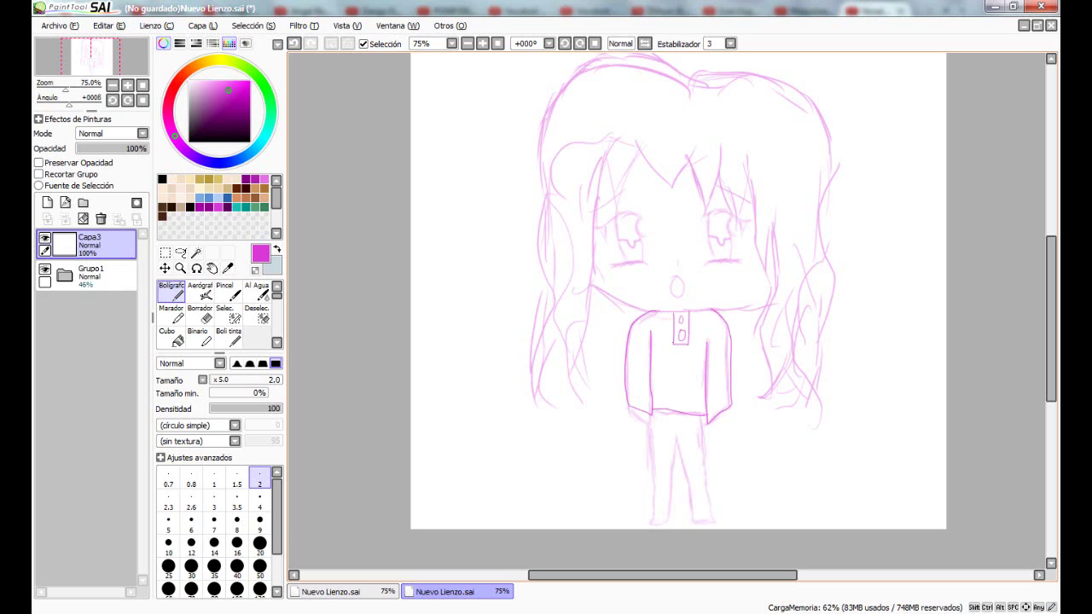
# Sketch a scalloped ruffle around the placket and a heart on the sweater's front.
pyautogui.moveTo(676, 367)
pyautogui.mouseDown()
pyautogui.moveTo(666, 383)
pyautogui.moveTo(675, 390)
pyautogui.mouseUp()
pyautogui.moveTo(675, 366)
pyautogui.mouseDown()
pyautogui.moveTo(675, 391)
pyautogui.moveTo(715, 383)
pyautogui.moveTo(717, 396)
pyautogui.mouseUp()
pyautogui.hotkey('ctrl', 'z')
pyautogui.hotkey('ctrl', 'z')
pyautogui.moveTo(713, 376); pyautogui.dragTo(717, 397)
pyautogui.hotkey('ctrl', 'z')
pyautogui.hotkey('ctrl', 'y')
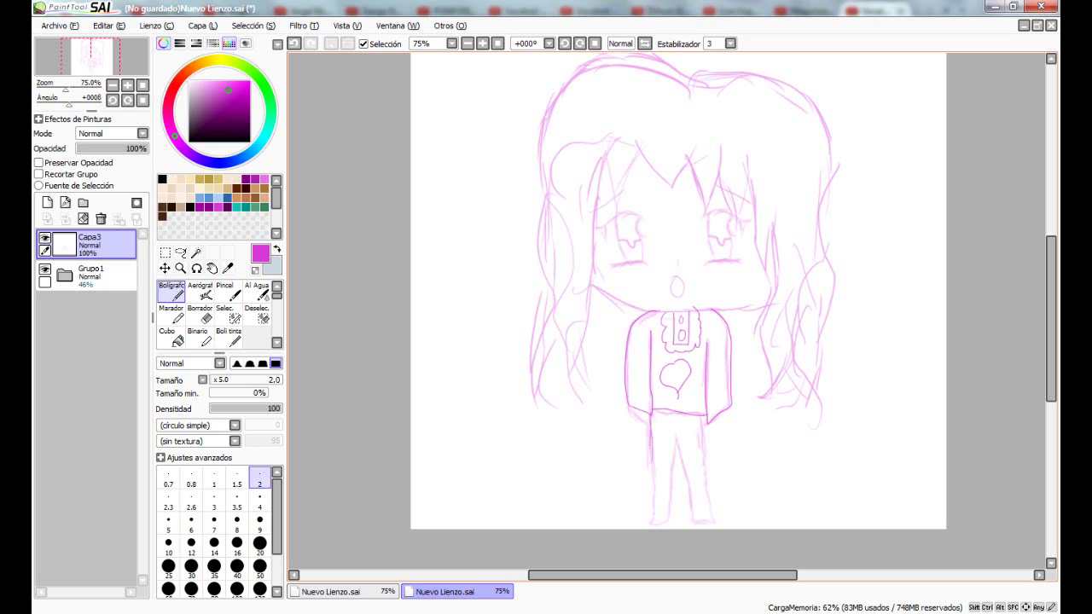
# Retrace the trouser legs over the faded sketch and touch up the area where they meet.
pyautogui.moveTo(681, 449)
pyautogui.mouseDown()
pyautogui.moveTo(687, 506)
pyautogui.moveTo(705, 464)
pyautogui.moveTo(699, 417)
pyautogui.mouseUp()
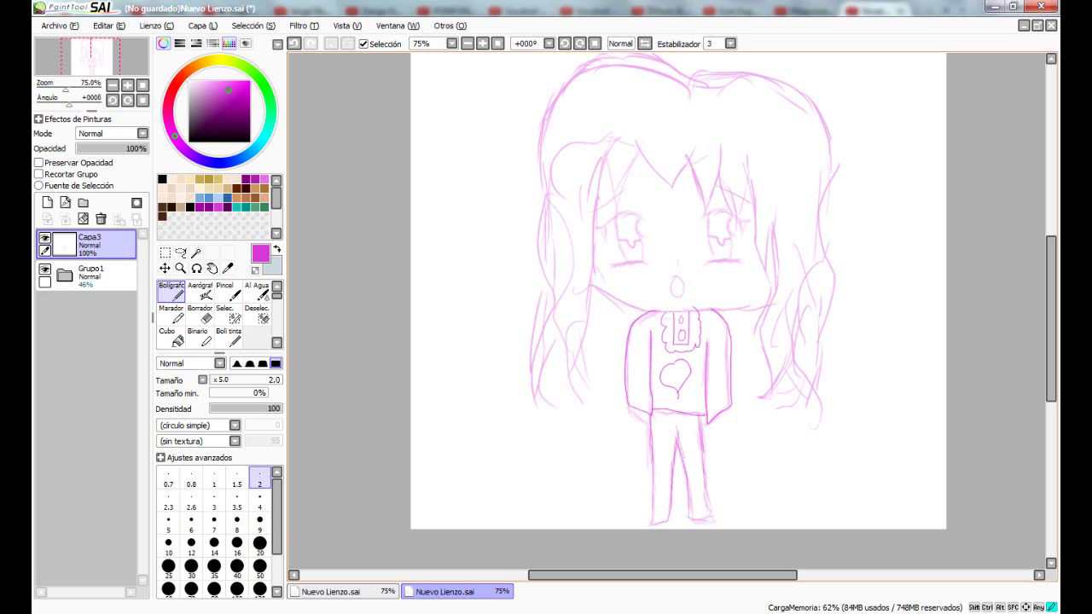
pyautogui.hotkey('ctrl', 'z')
pyautogui.press('e')
pyautogui.click(686, 437)
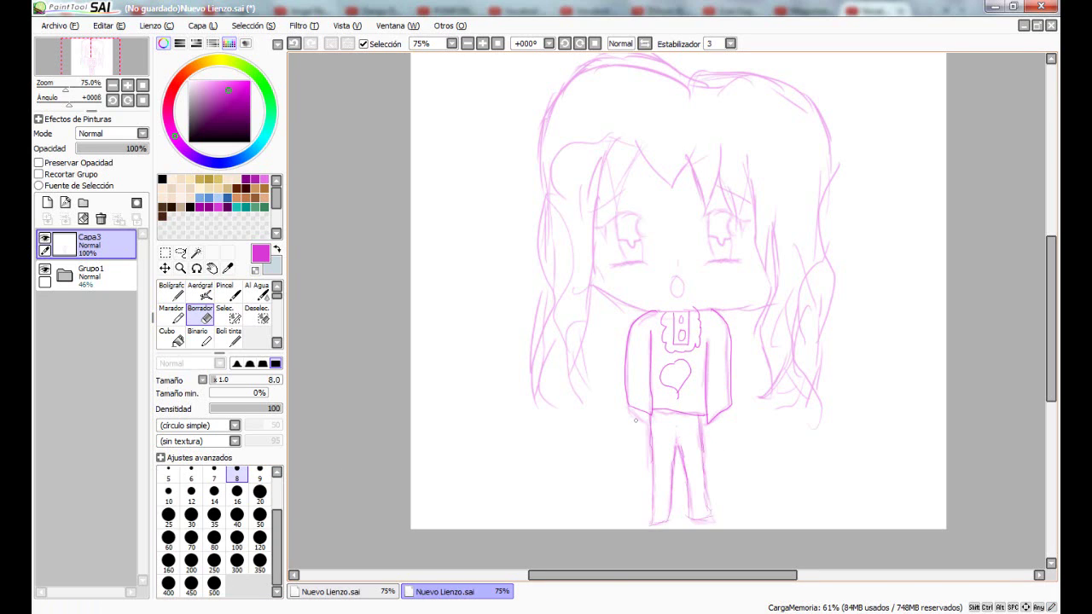
pyautogui.press('n')
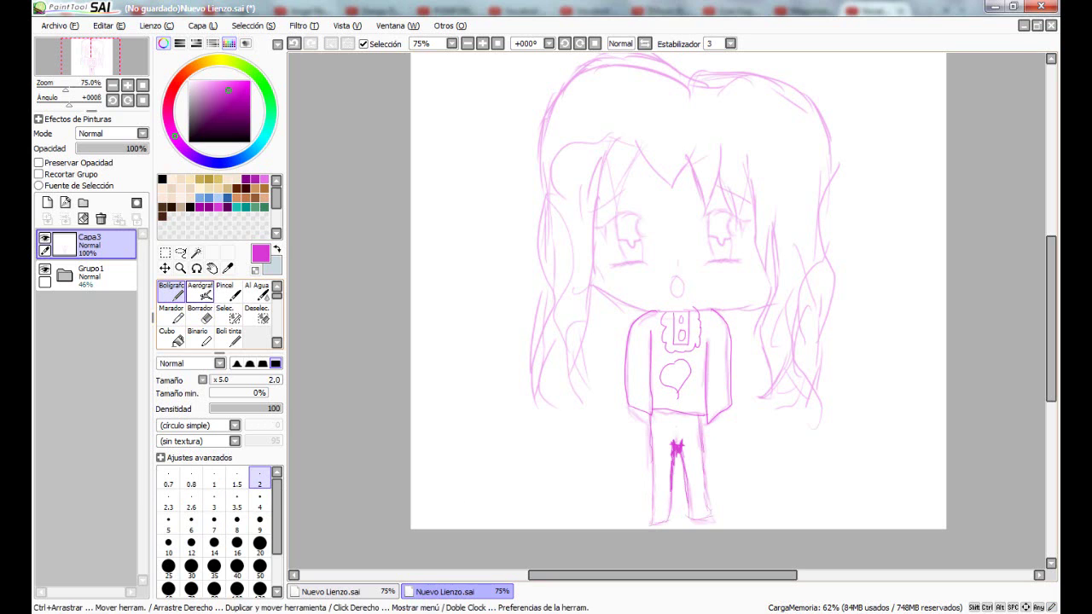
# Erase the thick marks between the legs, then redraw the inner leg lines and the left leg's lower edge.
pyautogui.press('e')
pyautogui.scroll(3, 690, 515)
pyautogui.click(259, 495)
pyautogui.moveTo(667, 326)
pyautogui.mouseDown()
pyautogui.moveTo(656, 310)
pyautogui.moveTo(650, 373)
pyautogui.moveTo(663, 345)
pyautogui.moveTo(666, 363)
pyautogui.moveTo(638, 396)
pyautogui.moveTo(636, 450)
pyautogui.mouseUp()
pyautogui.press('n')
pyautogui.moveTo(641, 373); pyautogui.dragTo(646, 315)
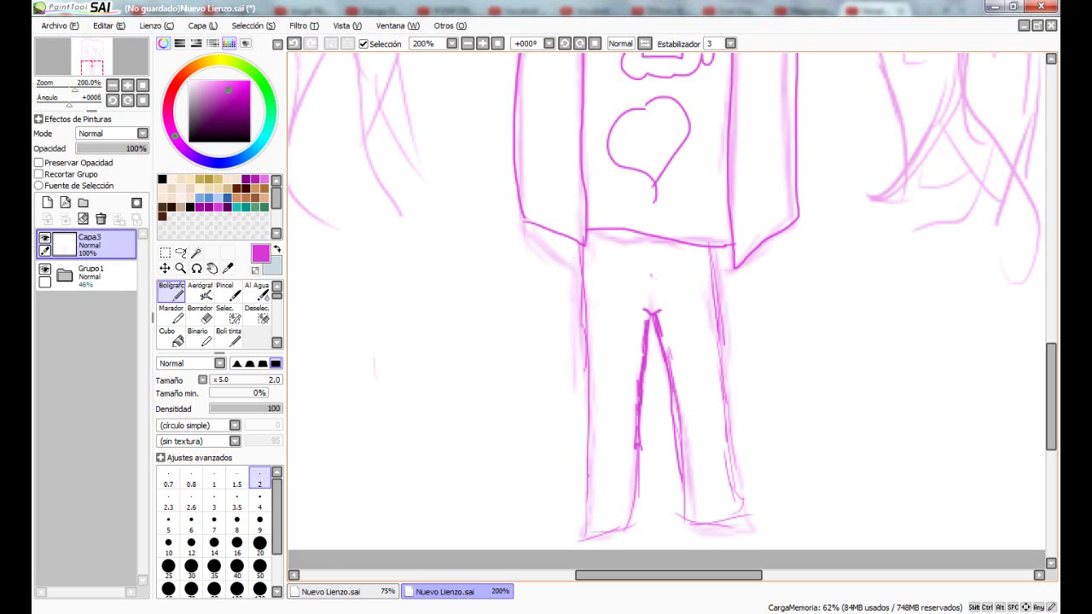
pyautogui.moveTo(588, 476); pyautogui.dragTo(586, 538)
pyautogui.moveTo(586, 537); pyautogui.dragTo(632, 522)
pyautogui.scroll(-4, 666, 310)
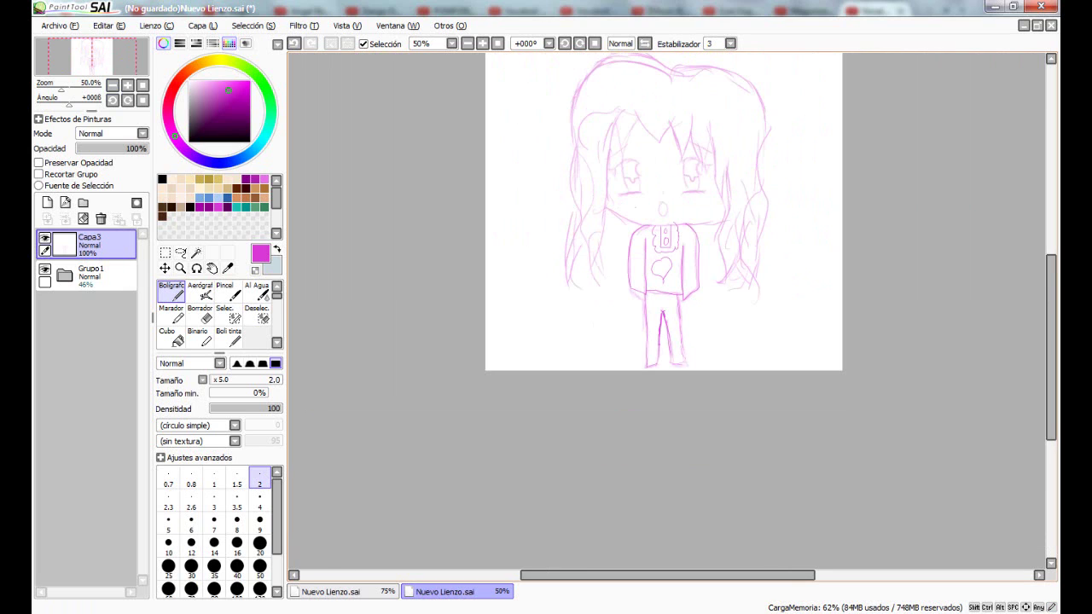
# Sketch thin wavy hair strands behind the body, beside both sleeves.
pyautogui.scroll(2, 643, 261)
pyautogui.moveTo(585, 253)
pyautogui.mouseDown()
pyautogui.moveTo(567, 162)
pyautogui.moveTo(609, 319)
pyautogui.mouseUp()
pyautogui.moveTo(628, 190); pyautogui.dragTo(587, 294)
pyautogui.moveTo(594, 190); pyautogui.dragTo(568, 228)
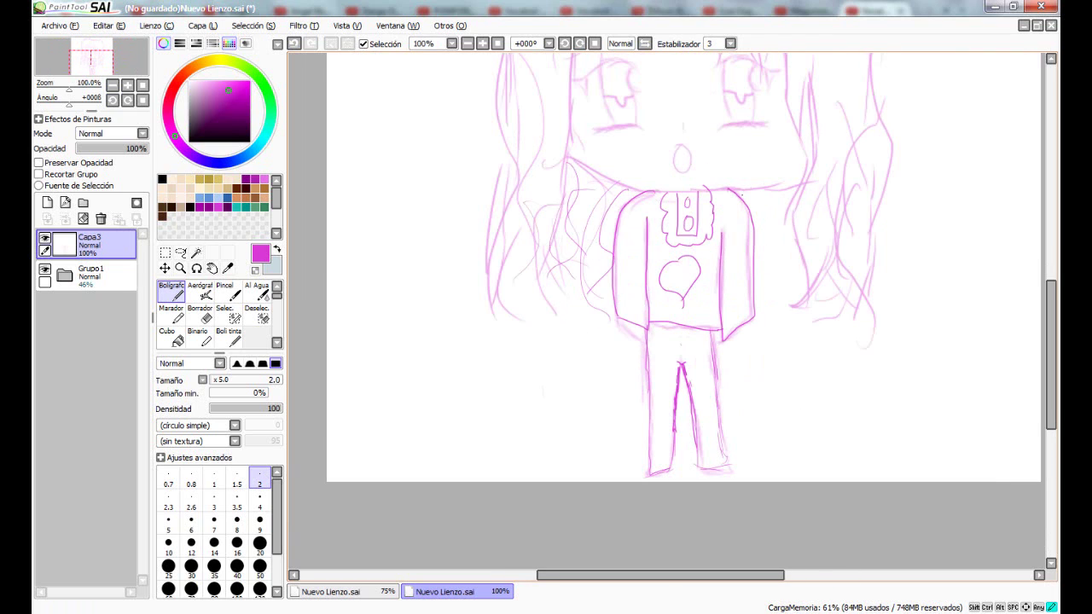
pyautogui.moveTo(755, 201); pyautogui.dragTo(763, 277)
pyautogui.moveTo(794, 203); pyautogui.dragTo(766, 306)
pyautogui.moveTo(782, 207); pyautogui.dragTo(766, 260)
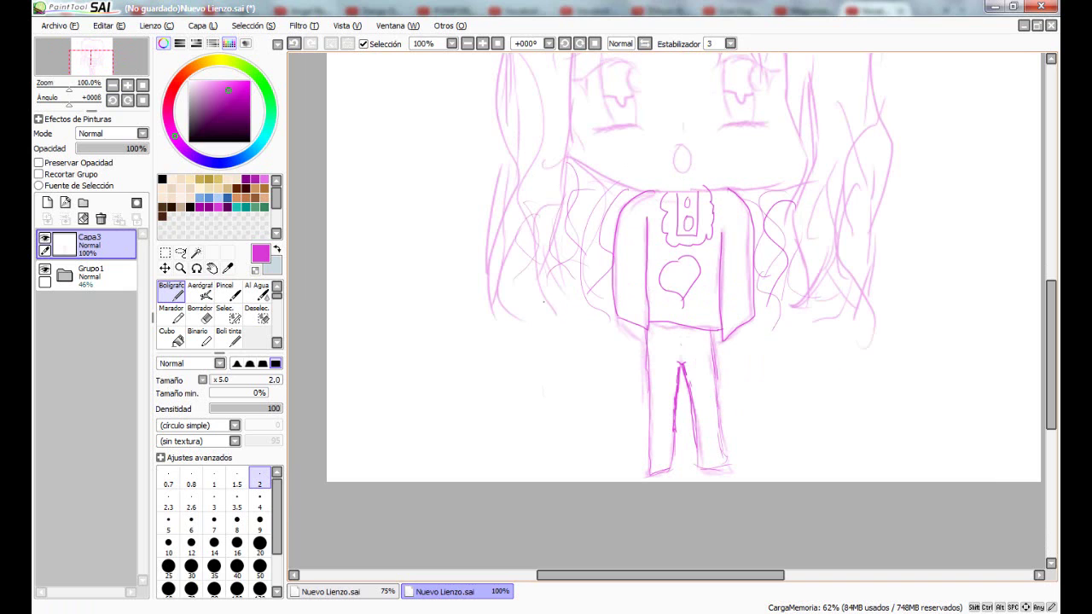
# Add a new layer on top and lower the sketches' opacity: 74% for the group and 61% for the clothes layer.
pyautogui.click(113, 85)
pyautogui.click(112, 86)
pyautogui.click(113, 85)
pyautogui.click(66, 203)
pyautogui.hotkey('ctrl', 'z')
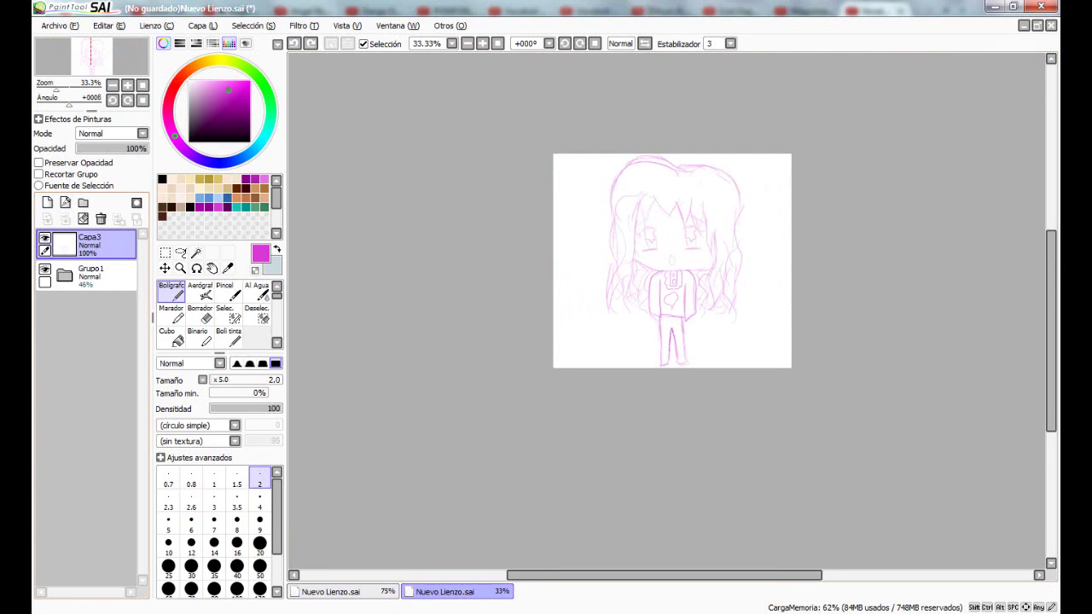
pyautogui.click(48, 203)
pyautogui.click(92, 308)
pyautogui.click(130, 149)
pyautogui.click(94, 276)
pyautogui.click(96, 149)
pyautogui.click(120, 148)
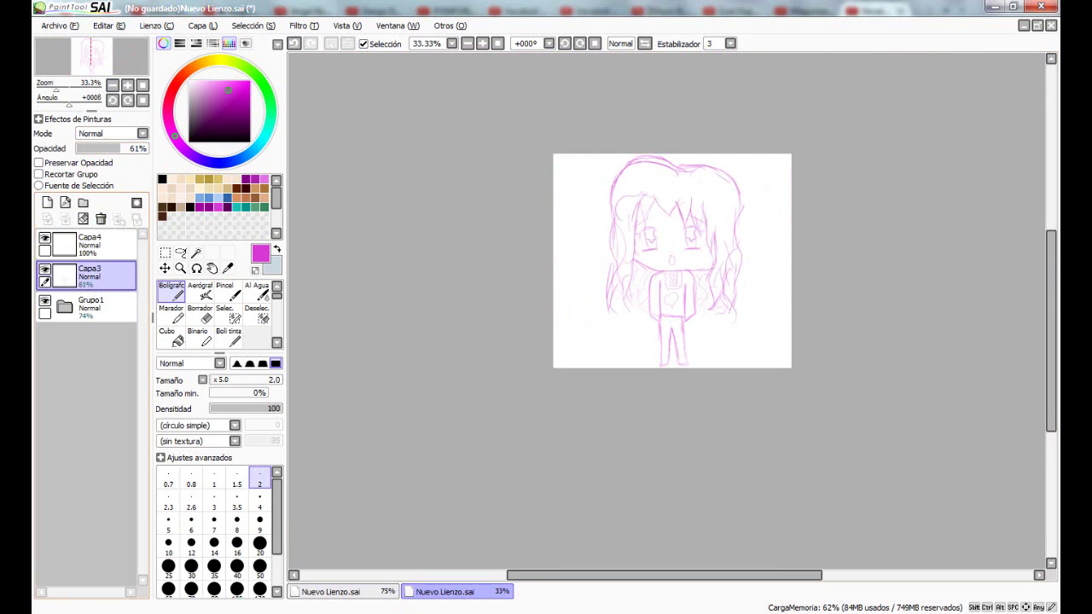
# Ink the jawline on the top layer in black with a size 4 pen.
pyautogui.click(94, 245)
pyautogui.click(249, 141)
pyautogui.scroll(4, 646, 269)
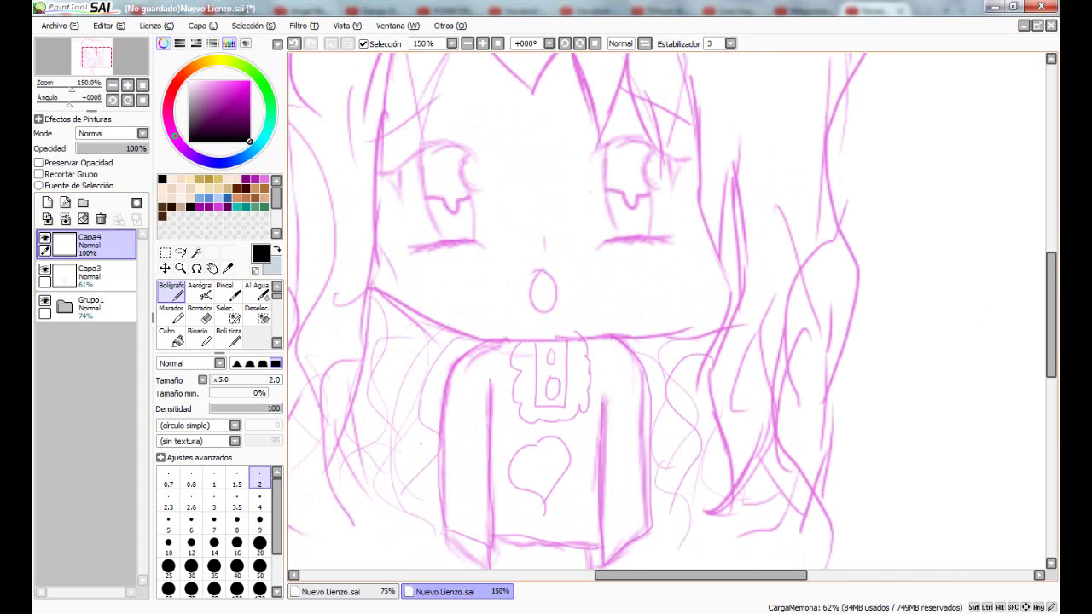
pyautogui.click(259, 501)
pyautogui.moveTo(369, 285)
pyautogui.mouseDown()
pyautogui.moveTo(504, 341)
pyautogui.moveTo(616, 337)
pyautogui.moveTo(727, 306)
pyautogui.mouseUp()
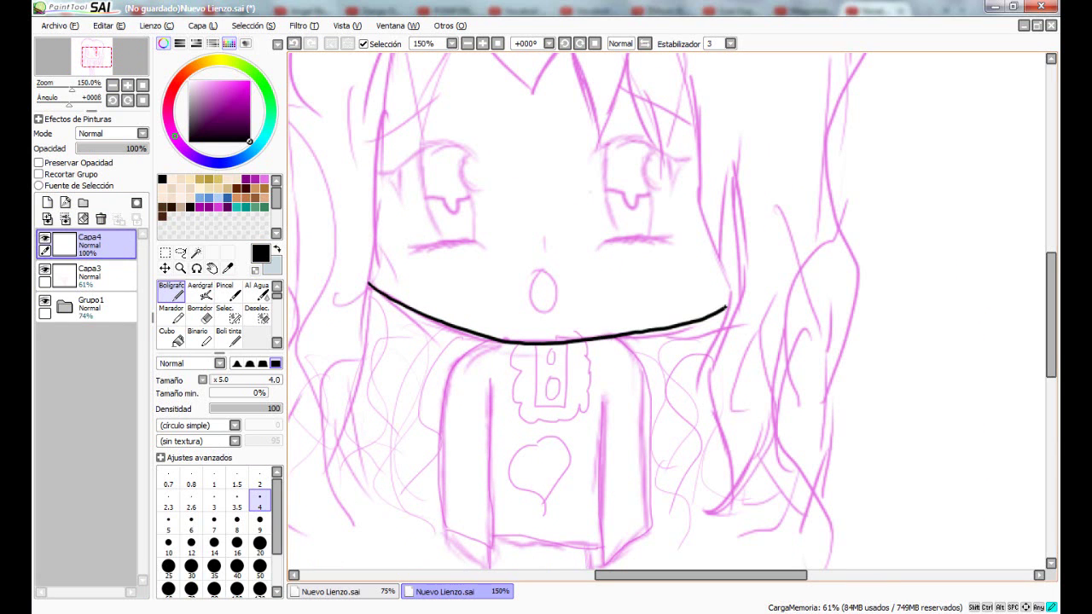
# Ink the left sleeve's outer and inner lines in black, undoing unsatisfactory strokes.
pyautogui.moveTo(487, 335)
pyautogui.mouseDown()
pyautogui.moveTo(452, 373)
pyautogui.moveTo(450, 546)
pyautogui.moveTo(432, 424)
pyautogui.moveTo(488, 339)
pyautogui.moveTo(446, 401)
pyautogui.moveTo(445, 427)
pyautogui.moveTo(469, 353)
pyautogui.moveTo(444, 377)
pyautogui.moveTo(445, 529)
pyautogui.moveTo(488, 394)
pyautogui.mouseUp()
pyautogui.hotkey('ctrl', 'z')
pyautogui.hotkey('ctrl', 'z')
pyautogui.hotkey('ctrl', 'z')
pyautogui.hotkey('ctrl', 'z')
pyautogui.hotkey('ctrl', 'z')
# Ink the right sleeve's outer and inner lines in black, undoing unsatisfactory strokes.
pyautogui.moveTo(602, 384); pyautogui.dragTo(609, 567)
pyautogui.hotkey('ctrl', 'z')
pyautogui.hotkey('ctrl', 'z')
pyautogui.moveTo(602, 385)
pyautogui.mouseDown()
pyautogui.moveTo(607, 559)
pyautogui.moveTo(601, 435)
pyautogui.moveTo(614, 556)
pyautogui.moveTo(650, 448)
pyautogui.moveTo(619, 338)
pyautogui.mouseUp()
pyautogui.hotkey('ctrl', 'z')
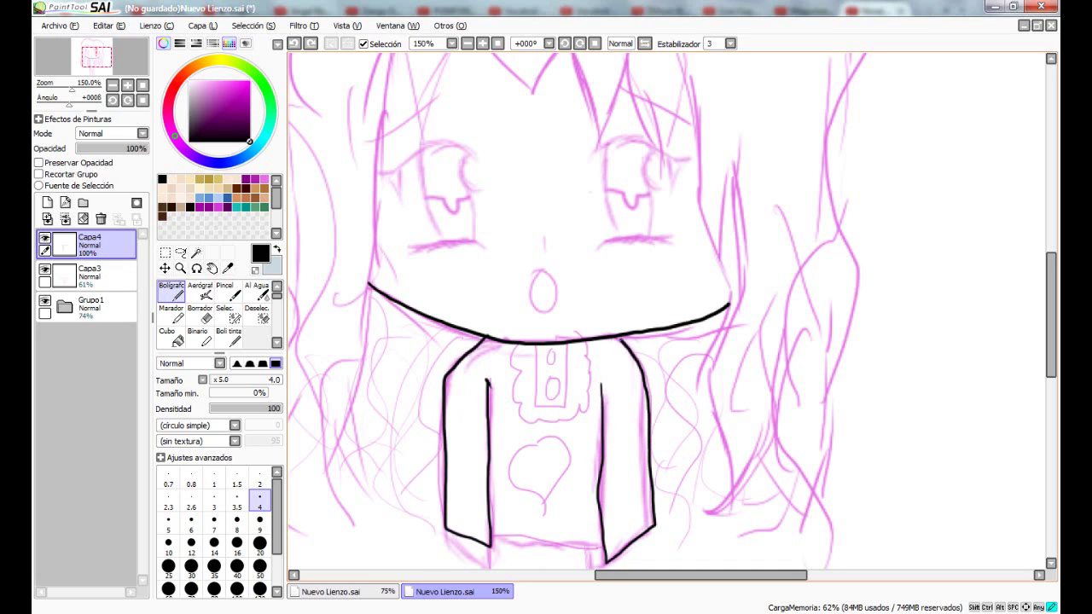
pyautogui.hotkey('ctrl', 'z')
# Ink the heart on the sweater and the buttoned placket with a narrow ruffle in black.
pyautogui.moveTo(545, 450)
pyautogui.mouseDown()
pyautogui.moveTo(522, 495)
pyautogui.moveTo(541, 443)
pyautogui.moveTo(566, 449)
pyautogui.moveTo(554, 519)
pyautogui.moveTo(544, 487)
pyautogui.mouseUp()
pyautogui.hotkey('ctrl', 'z')
pyautogui.hotkey('ctrl', 'z')
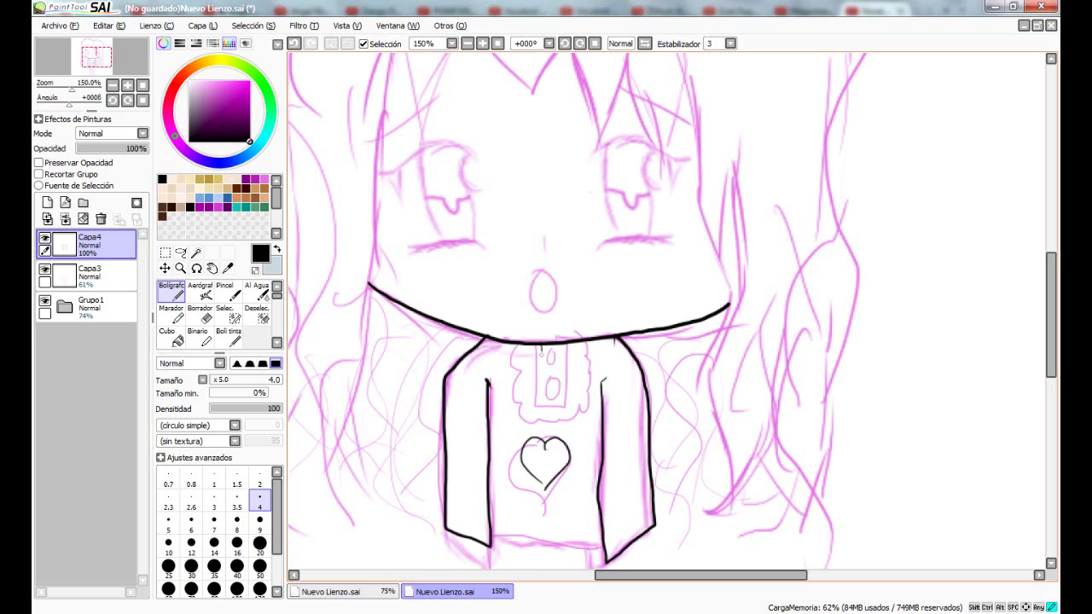
pyautogui.moveTo(568, 344); pyautogui.dragTo(566, 383)
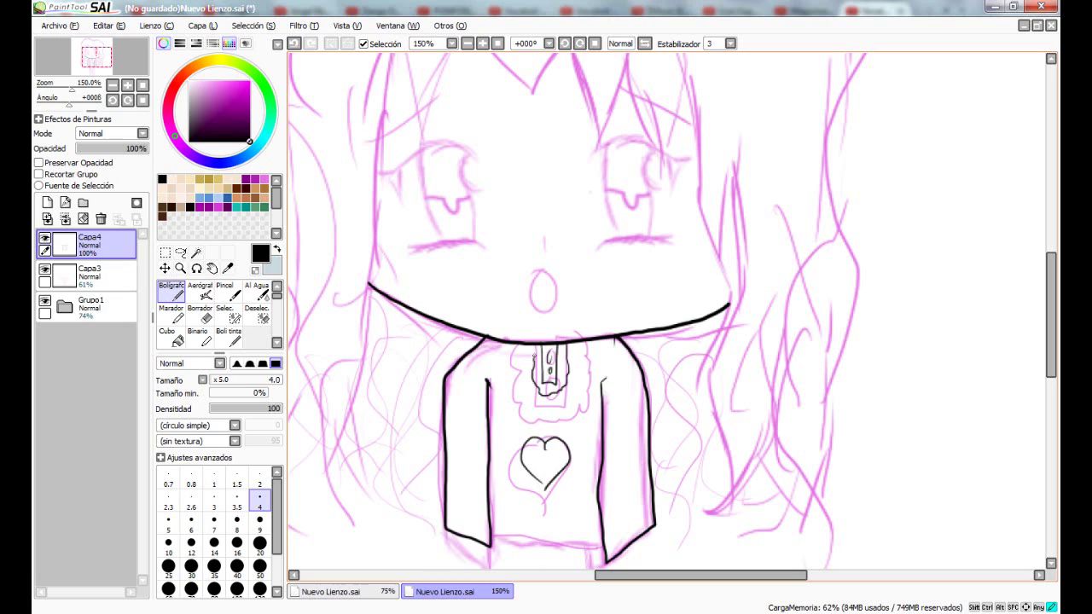
# Ink the sweater's hem, then erase the right sleeve's pointed lower end and redraw it shorter.
pyautogui.moveTo(489, 535)
pyautogui.mouseDown()
pyautogui.moveTo(604, 539)
pyautogui.moveTo(490, 534)
pyautogui.mouseUp()
pyautogui.hotkey('ctrl', 'z')
pyautogui.click(203, 314)
pyautogui.moveTo(604, 555)
pyautogui.mouseDown()
pyautogui.moveTo(629, 534)
pyautogui.moveTo(618, 546)
pyautogui.mouseUp()
pyautogui.click(171, 291)
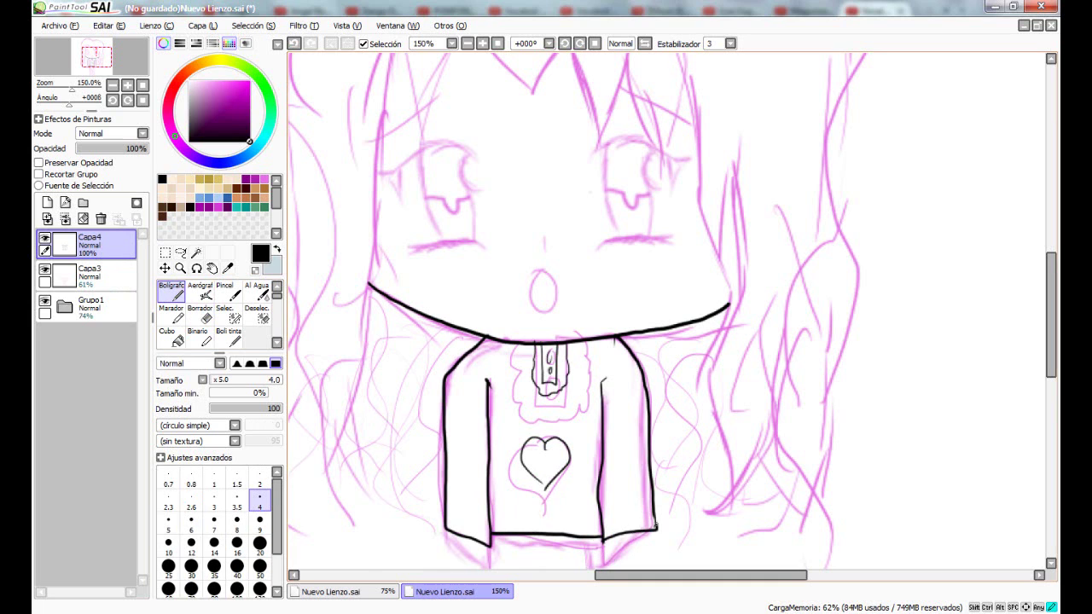
# Ink the outer line of the left trouser leg in black, from the sweater's hem to the foot.
pyautogui.moveTo(97, 58); pyautogui.dragTo(94, 73)
pyautogui.moveTo(525, 148); pyautogui.dragTo(522, 273)
pyautogui.hotkey('ctrl', 'z')
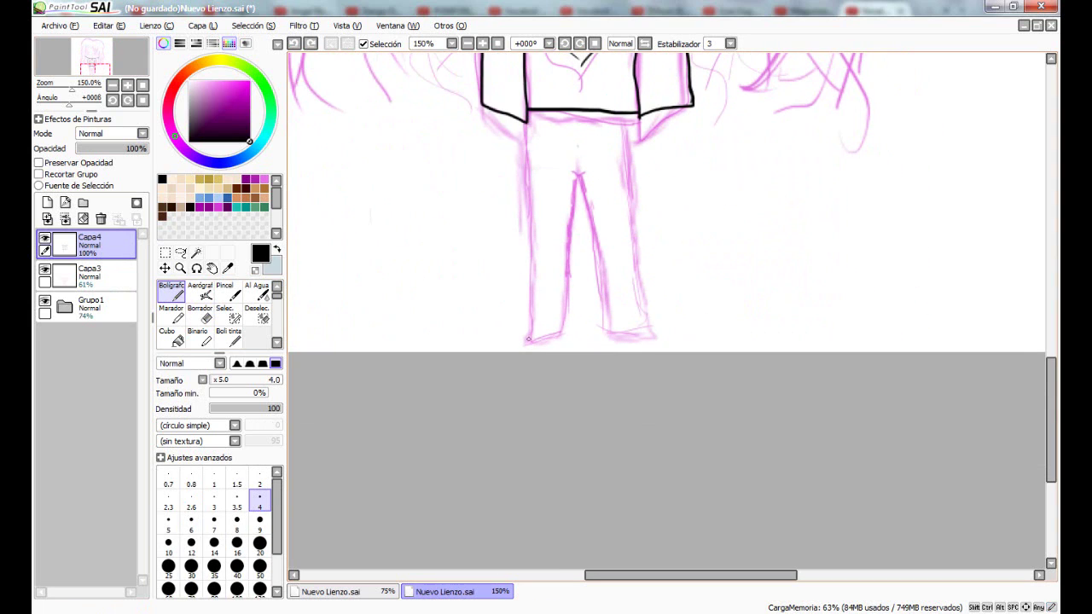
pyautogui.hotkey('ctrl', 'z')
pyautogui.hotkey('ctrl', 'y')
pyautogui.moveTo(526, 122); pyautogui.dragTo(523, 309)
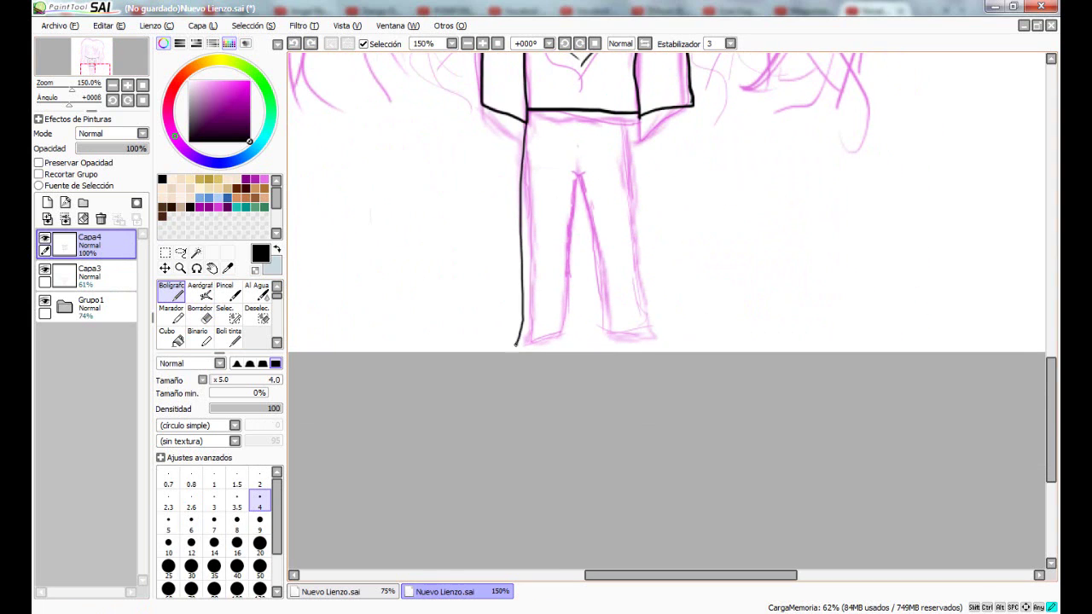
# Ink the trousers' lower edges, inner leg lines and right outer line in black.
pyautogui.moveTo(515, 346)
pyautogui.mouseDown()
pyautogui.moveTo(553, 342)
pyautogui.moveTo(567, 307)
pyautogui.moveTo(574, 172)
pyautogui.moveTo(587, 186)
pyautogui.moveTo(589, 174)
pyautogui.moveTo(580, 175)
pyautogui.moveTo(599, 302)
pyautogui.moveTo(619, 333)
pyautogui.moveTo(653, 337)
pyautogui.moveTo(629, 109)
pyautogui.mouseUp()
pyautogui.hotkey('ctrl', 'z')
pyautogui.moveTo(522, 117)
pyautogui.mouseDown()
pyautogui.moveTo(503, 327)
pyautogui.moveTo(524, 191)
pyautogui.moveTo(521, 330)
pyautogui.moveTo(562, 336)
pyautogui.moveTo(581, 174)
pyautogui.mouseUp()
pyautogui.hotkey('ctrl', 'z')
# Try to ink the sides of the face and the pointed fringe strands in black.
pyautogui.scroll(-5, 615, 224)
pyautogui.press('+')
pyautogui.press('+')
pyautogui.press('+')
pyautogui.press('+')
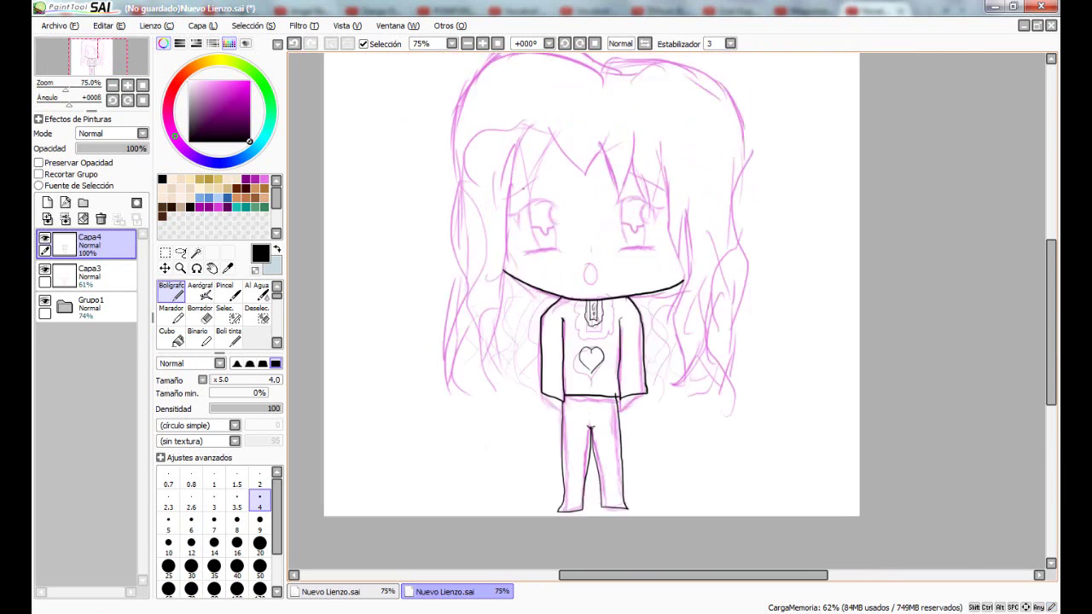
pyautogui.moveTo(505, 180)
pyautogui.mouseDown()
pyautogui.moveTo(501, 258)
pyautogui.moveTo(516, 134)
pyautogui.moveTo(534, 203)
pyautogui.mouseUp()
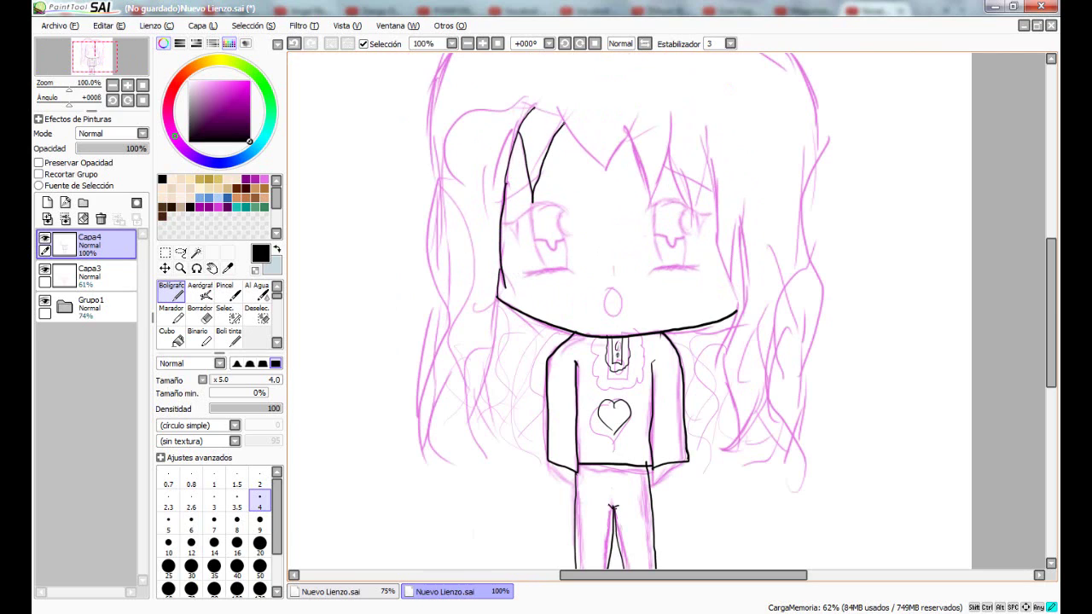
pyautogui.moveTo(559, 106)
pyautogui.mouseDown()
pyautogui.moveTo(621, 140)
pyautogui.moveTo(637, 113)
pyautogui.moveTo(658, 179)
pyautogui.moveTo(688, 215)
pyautogui.moveTo(710, 119)
pyautogui.mouseUp()
pyautogui.hotkey('ctrl', 'z')
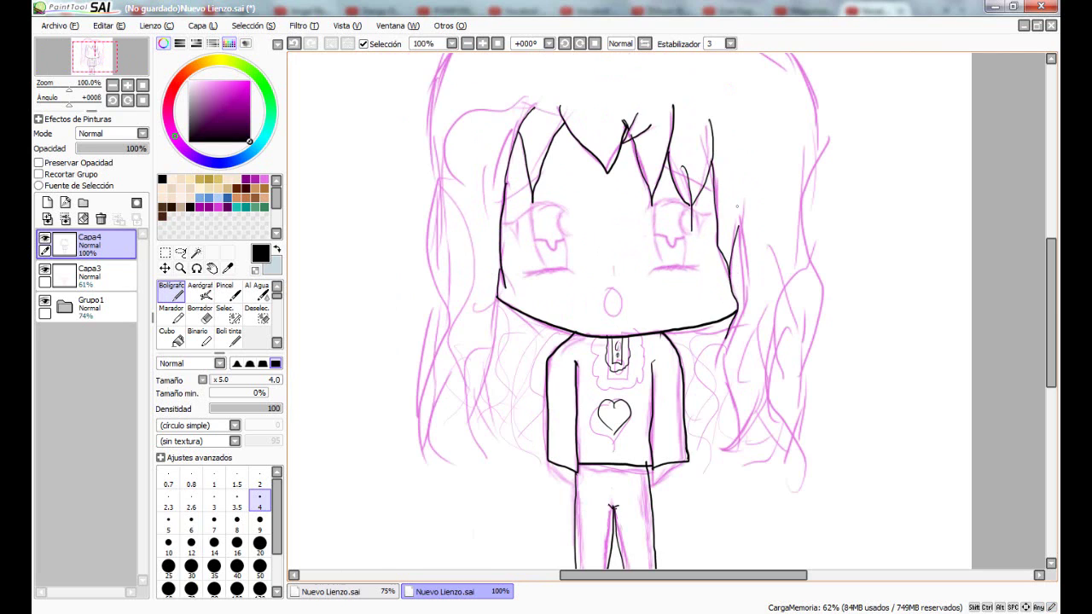
# Undo the black strokes of the fringe and the sides of the face.
pyautogui.hotkey('ctrl', 'z')
pyautogui.hotkey('ctrl', 'z')
pyautogui.hotkey('ctrl', 'z')
pyautogui.hotkey('ctrl', 'z')
pyautogui.hotkey('ctrl', 'z')
pyautogui.hotkey('ctrl', 'z')
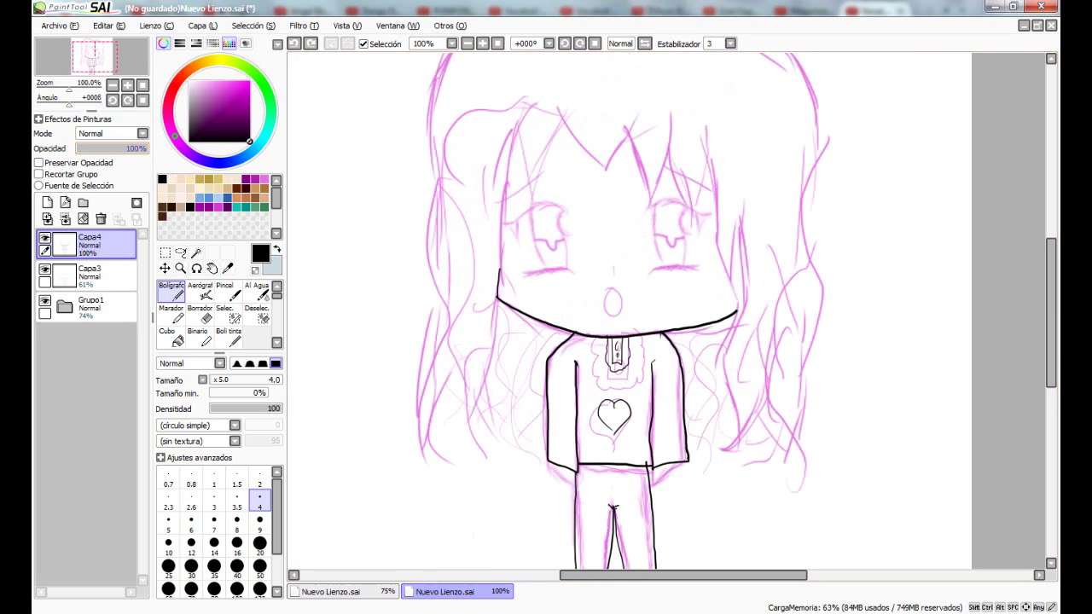
# Add a new layer above the black line art for the hair.
pyautogui.click(113, 85)
pyautogui.click(113, 85)
pyautogui.click(48, 202)
# Try to draw the left side strand and hair lock in black on the new layer.
pyautogui.moveTo(594, 217)
pyautogui.mouseDown()
pyautogui.moveTo(582, 238)
pyautogui.moveTo(583, 311)
pyautogui.mouseUp()
pyautogui.moveTo(581, 302)
pyautogui.mouseDown()
pyautogui.moveTo(596, 375)
pyautogui.moveTo(541, 375)
pyautogui.moveTo(581, 380)
pyautogui.mouseUp()
pyautogui.hotkey('ctrl', 'z')
pyautogui.hotkey('ctrl', 'z')
pyautogui.hotkey('ctrl', 'z')
pyautogui.hotkey('ctrl', 'z')
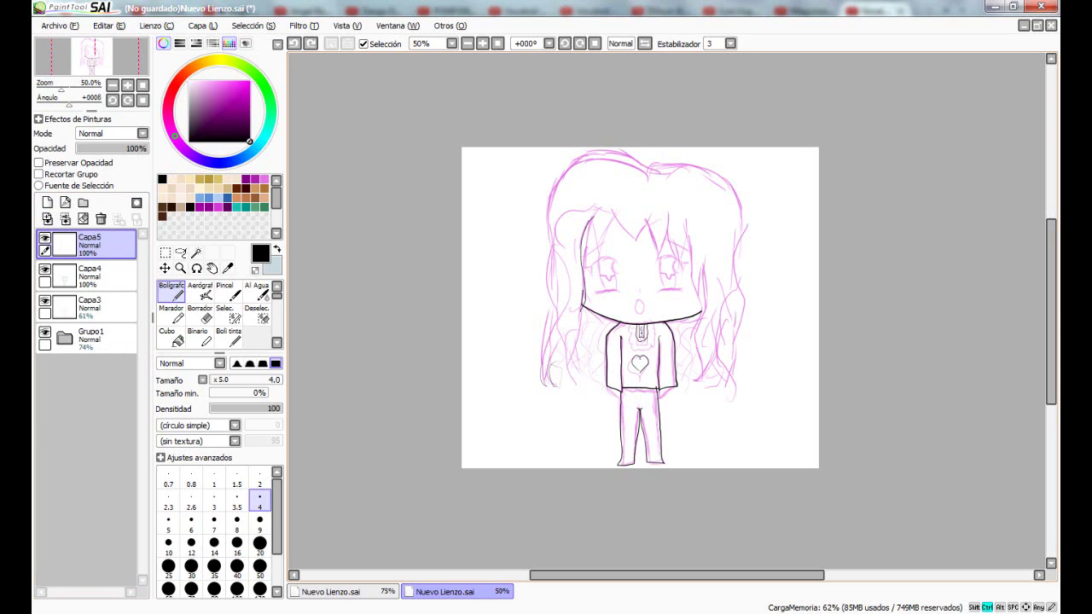
pyautogui.hotkey('ctrl', 'z')
pyautogui.hotkey('ctrl', 'z')
# Draw thin wavy strands down the left hair lock in dark maroon.
pyautogui.click(168, 119)
pyautogui.click(246, 118)
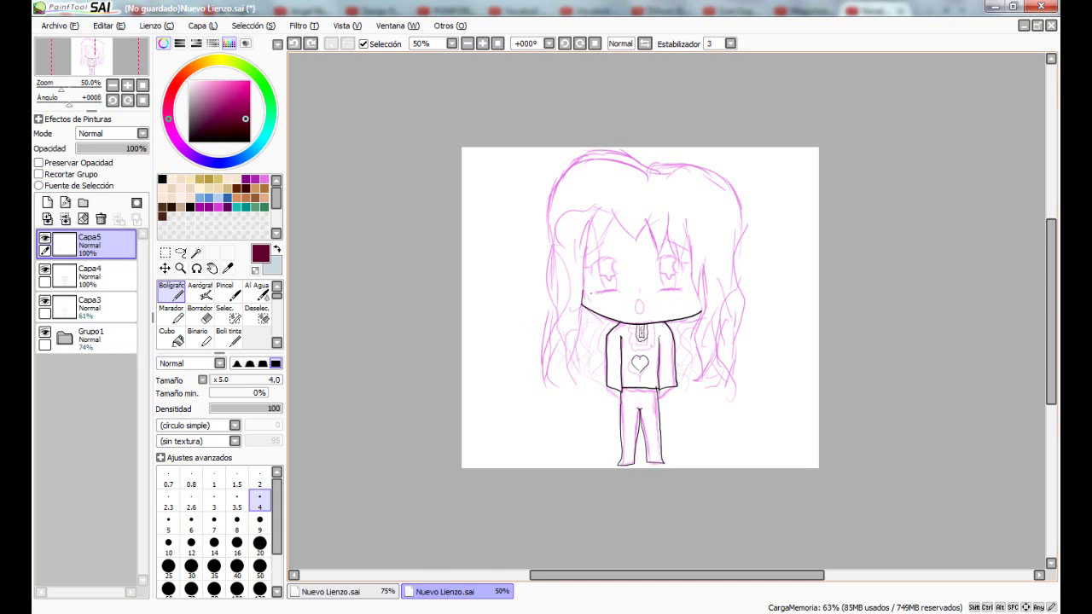
pyautogui.moveTo(551, 248)
pyautogui.mouseDown()
pyautogui.moveTo(546, 384)
pyautogui.moveTo(555, 367)
pyautogui.moveTo(567, 384)
pyautogui.mouseUp()
pyautogui.moveTo(554, 242); pyautogui.dragTo(554, 304)
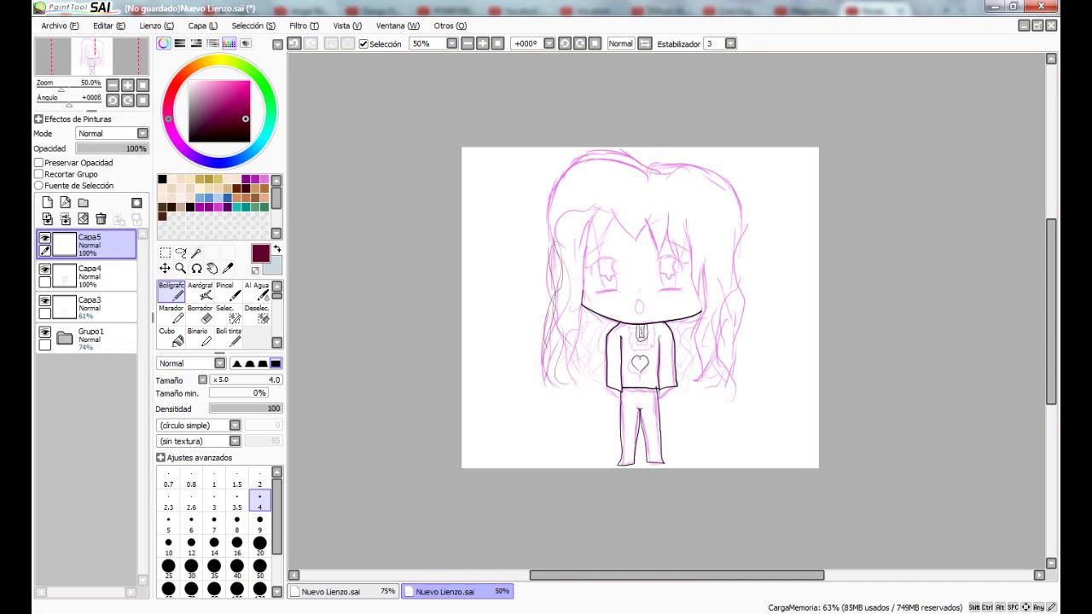
# Change the colour to dark brown and draw the hair's left outline, crown and more wavy strands.
pyautogui.click(198, 65)
pyautogui.moveTo(554, 248); pyautogui.dragTo(559, 377)
pyautogui.moveTo(548, 260)
pyautogui.mouseDown()
pyautogui.moveTo(557, 220)
pyautogui.moveTo(606, 167)
pyautogui.mouseUp()
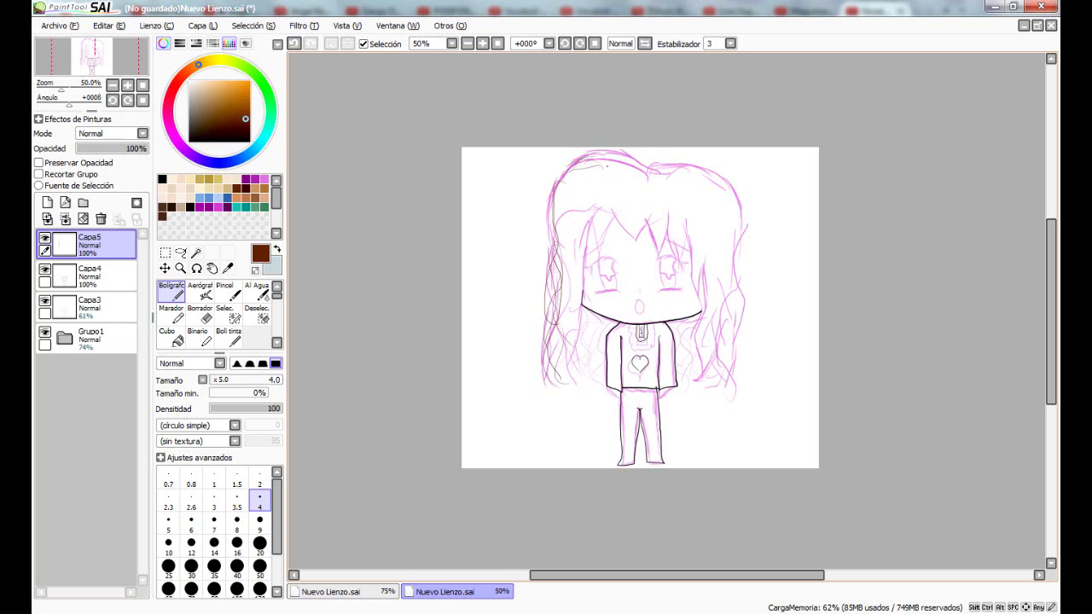
pyautogui.moveTo(573, 269); pyautogui.dragTo(554, 382)
pyautogui.moveTo(575, 294)
pyautogui.mouseDown()
pyautogui.moveTo(558, 354)
pyautogui.moveTo(601, 370)
pyautogui.mouseUp()
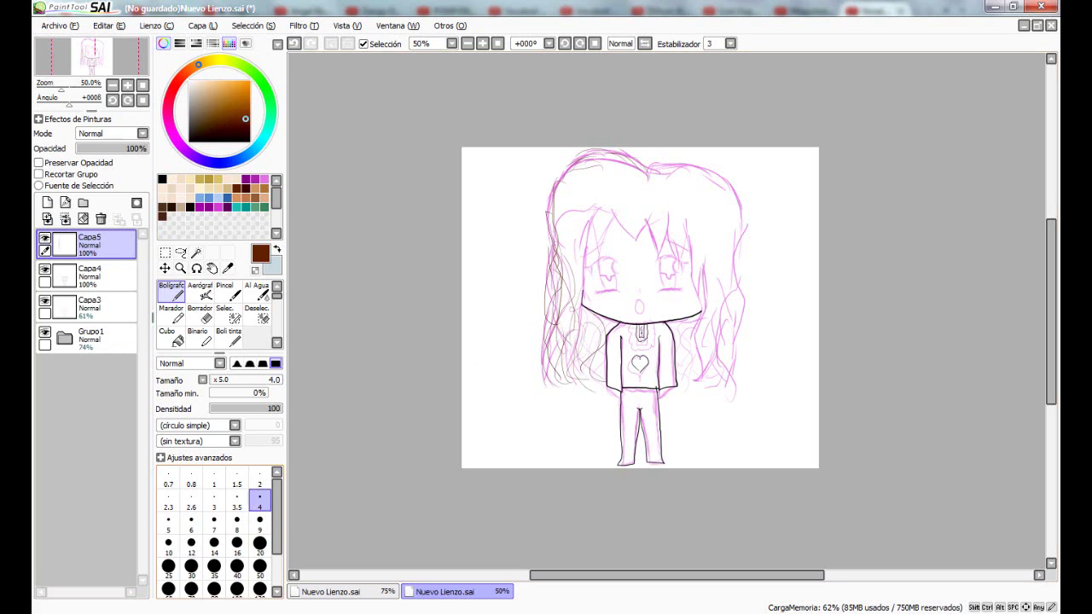
# Set the pen size to 6 and draw brown strands beside the left sleeve and along the left fringe.
pyautogui.click(192, 524)
pyautogui.moveTo(590, 323); pyautogui.dragTo(599, 380)
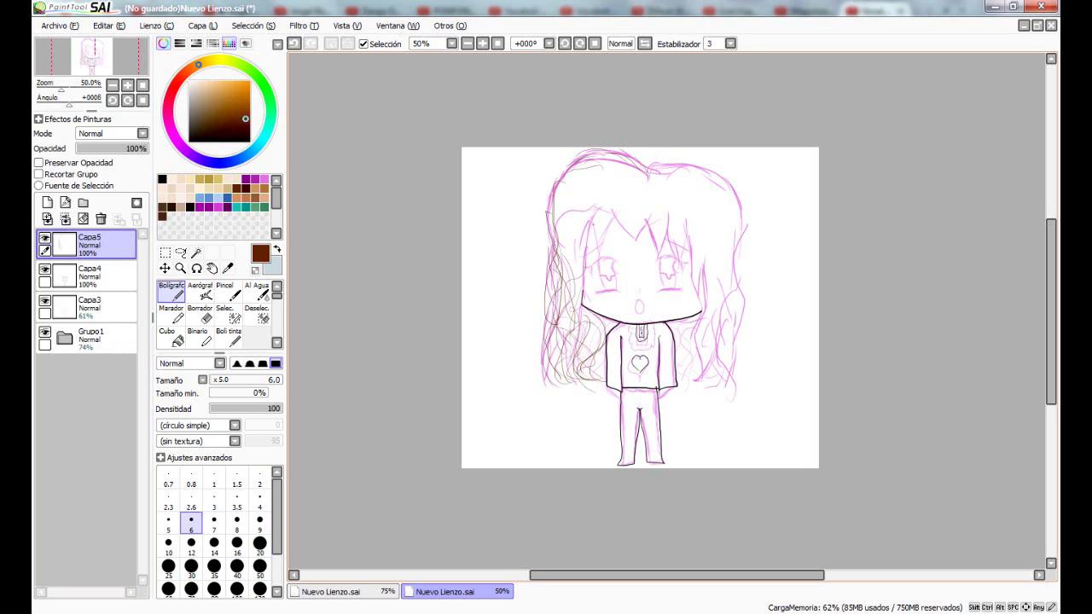
pyautogui.moveTo(592, 224); pyautogui.dragTo(582, 261)
pyautogui.moveTo(588, 230); pyautogui.dragTo(583, 288)
pyautogui.moveTo(599, 249); pyautogui.dragTo(614, 214)
pyautogui.moveTo(594, 217); pyautogui.dragTo(587, 244)
# Set the pen size to 9 and draw brown fringe strands across the forehead down to the right eye.
pyautogui.click(261, 523)
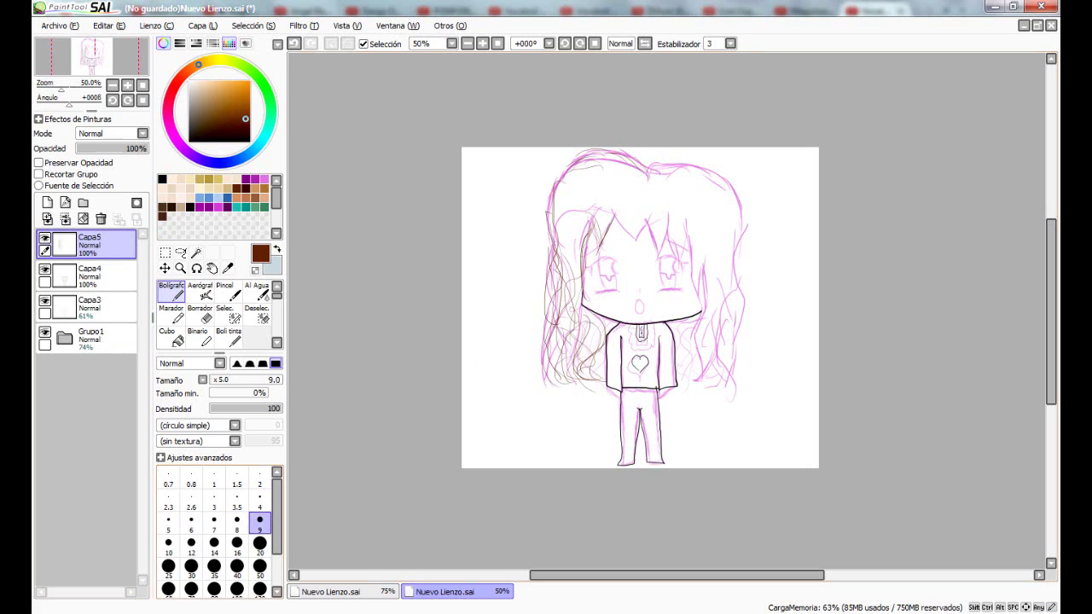
pyautogui.moveTo(610, 203); pyautogui.dragTo(631, 242)
pyautogui.moveTo(644, 220)
pyautogui.mouseDown()
pyautogui.moveTo(657, 256)
pyautogui.moveTo(679, 251)
pyautogui.moveTo(668, 279)
pyautogui.mouseUp()
pyautogui.moveTo(681, 235); pyautogui.dragTo(674, 266)
pyautogui.moveTo(687, 225); pyautogui.dragTo(680, 254)
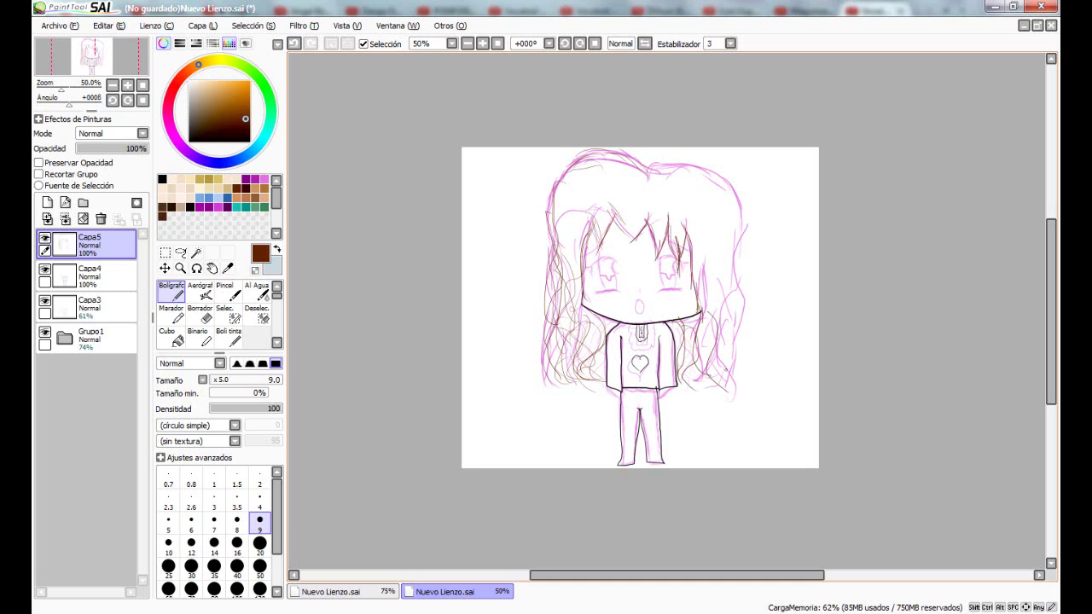
# Draw wavy brown strands through the right hair lock and trace its outer edge.
pyautogui.moveTo(725, 290); pyautogui.dragTo(713, 359)
pyautogui.moveTo(723, 264); pyautogui.dragTo(726, 316)
pyautogui.moveTo(727, 324); pyautogui.dragTo(730, 392)
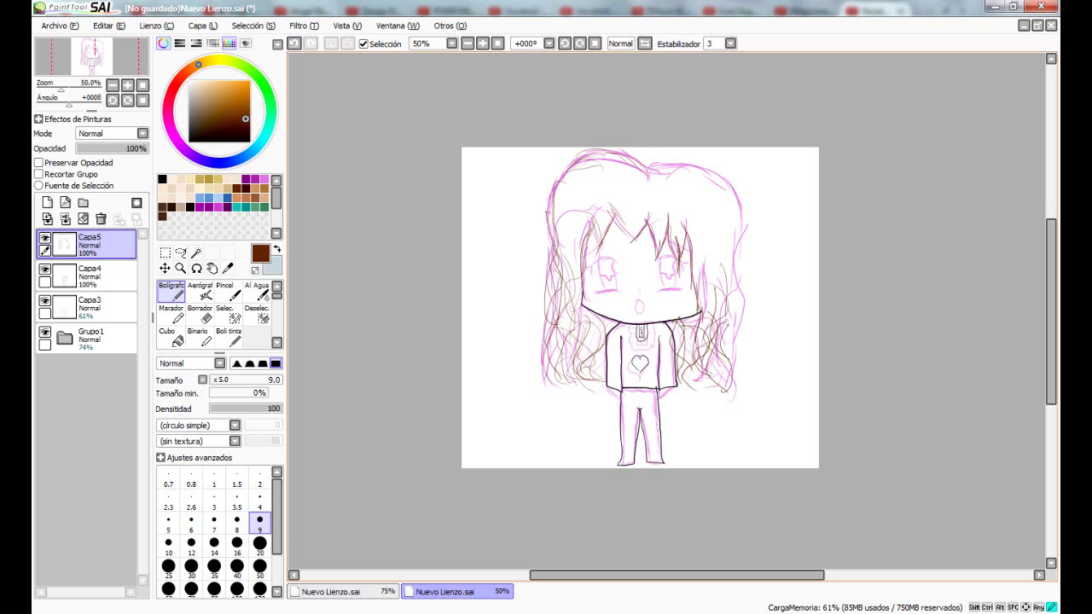
pyautogui.moveTo(730, 267); pyautogui.dragTo(739, 372)
pyautogui.moveTo(742, 280); pyautogui.dragTo(743, 315)
pyautogui.moveTo(734, 208); pyautogui.dragTo(742, 280)
pyautogui.moveTo(732, 198); pyautogui.dragTo(738, 256)
# Draw the right half of the hair's crown and the brown strands beside the right cheek.
pyautogui.moveTo(645, 172); pyautogui.dragTo(707, 161)
pyautogui.moveTo(687, 164); pyautogui.dragTo(732, 187)
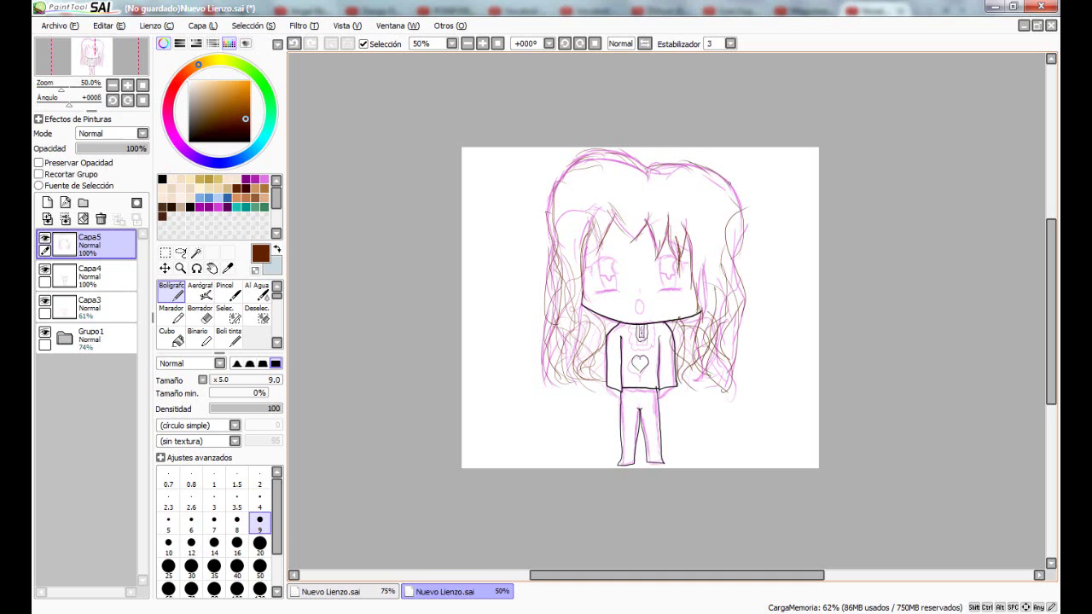
pyautogui.moveTo(720, 246); pyautogui.dragTo(703, 295)
pyautogui.moveTo(708, 263); pyautogui.dragTo(698, 306)
pyautogui.moveTo(715, 245); pyautogui.dragTo(702, 281)
pyautogui.moveTo(711, 233); pyautogui.dragTo(703, 249)
# Add a new layer on top and ink the left eye's lash, iris outline and lower line in black at pen size 4.
pyautogui.doubleClick(47, 202)
pyautogui.hotkey('ctrl', 'z')
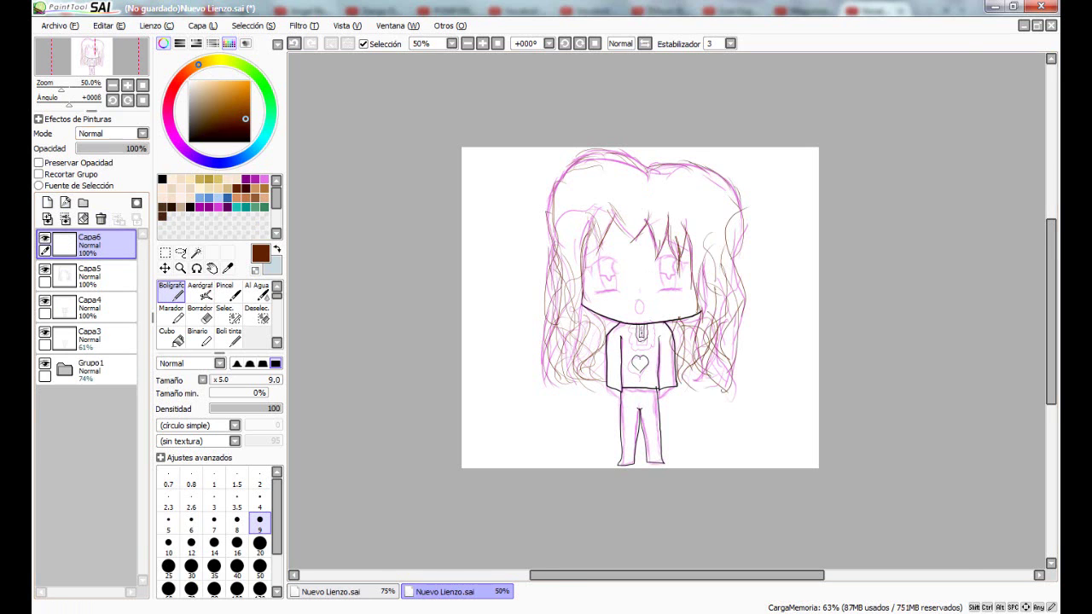
pyautogui.scroll(2, 667, 312)
pyautogui.click(162, 179)
pyautogui.moveTo(523, 275)
pyautogui.mouseDown()
pyautogui.moveTo(570, 271)
pyautogui.moveTo(533, 222)
pyautogui.mouseUp()
pyautogui.hotkey('ctrl', 'z')
pyautogui.click(259, 501)
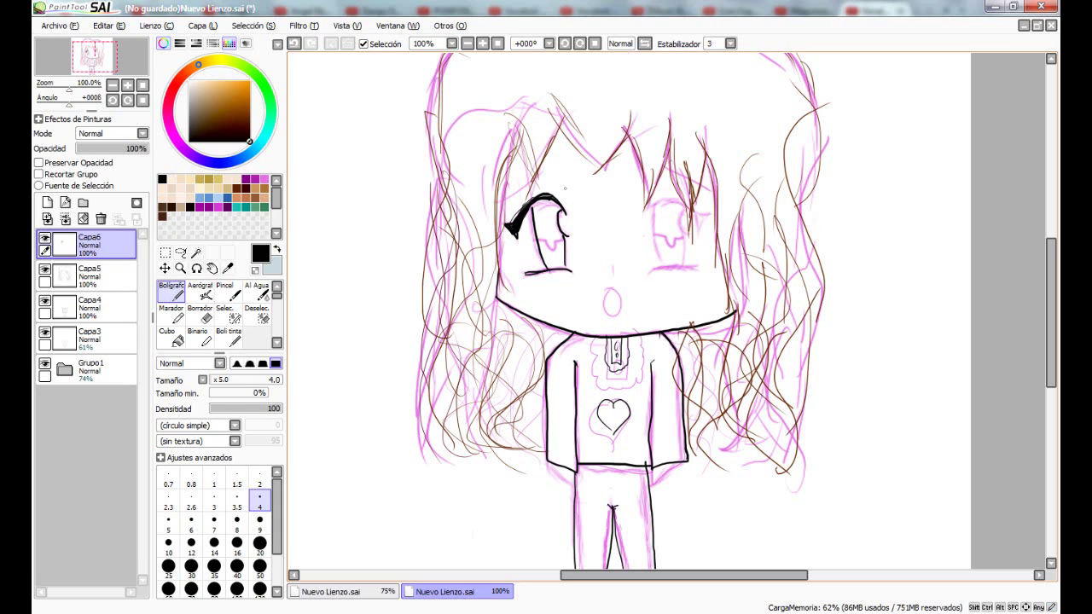
# Thicken the left eye's upper lash with pen size 9 and tidy its edges with the size 20 eraser.
pyautogui.click(260, 520)
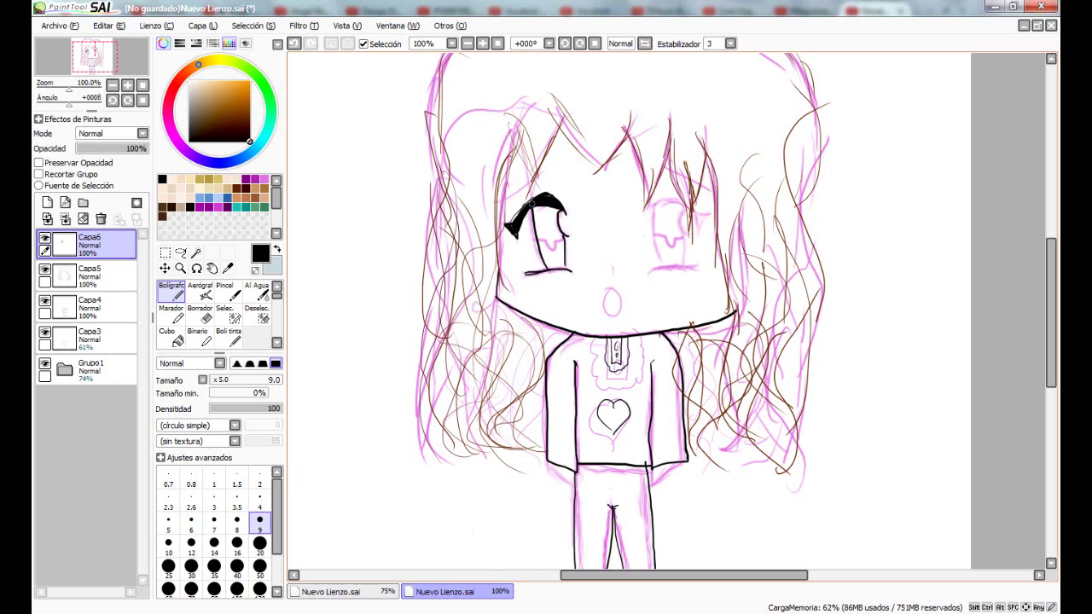
pyautogui.click(261, 497)
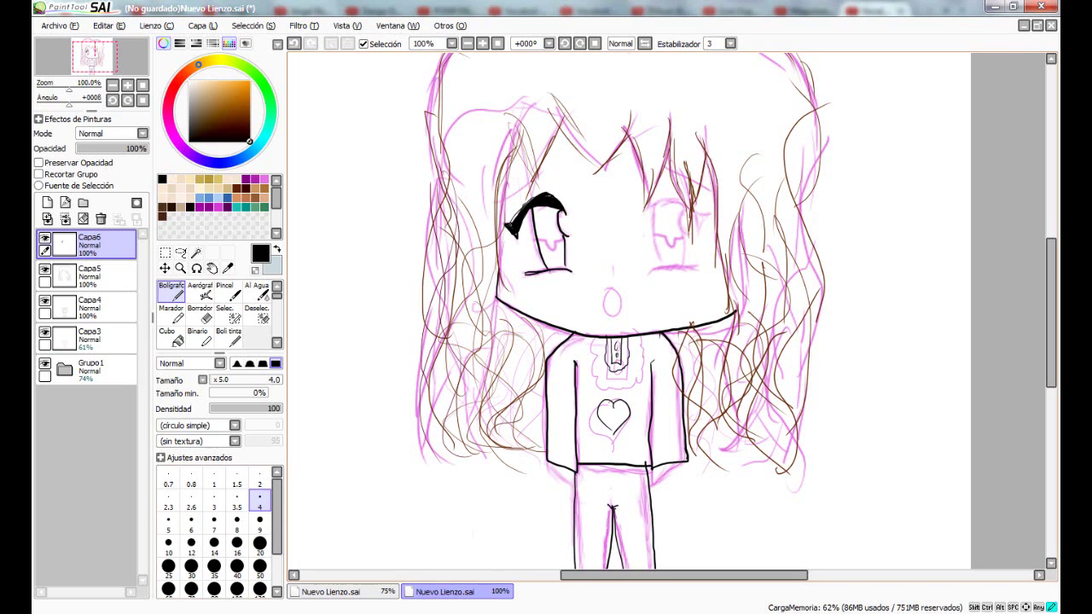
pyautogui.hotkey('ctrl', 'z')
pyautogui.click(199, 316)
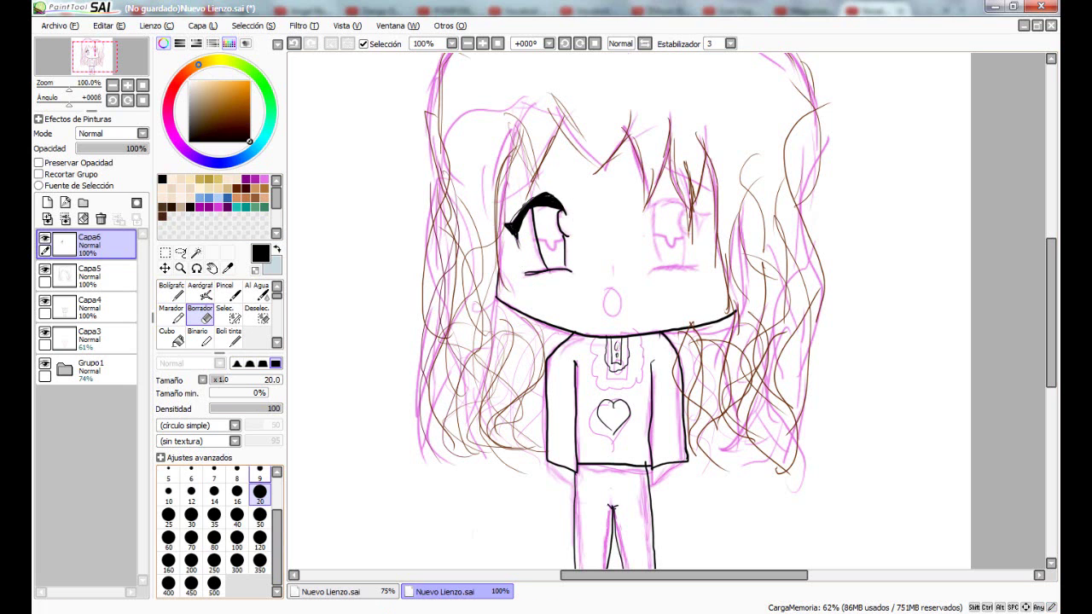
pyautogui.scroll(4, 548, 183)
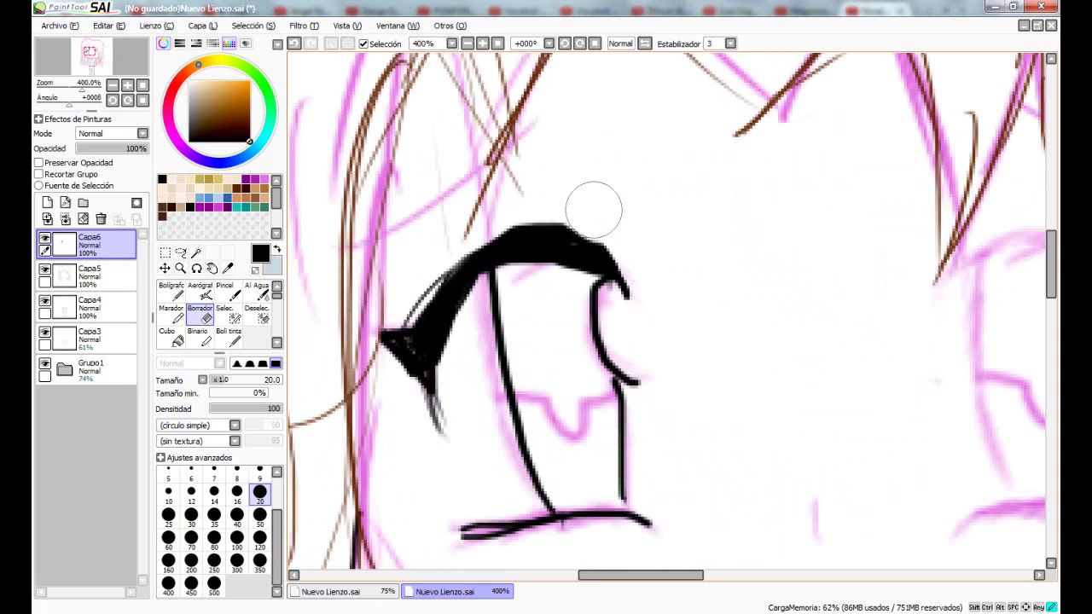
pyautogui.scroll(-7, 592, 205)
pyautogui.scroll(4, 426, 313)
# Try to reuse the left eye by duplicating its layer and moving the copy over the right eye.
pyautogui.moveTo(95, 244); pyautogui.dragTo(47, 203)
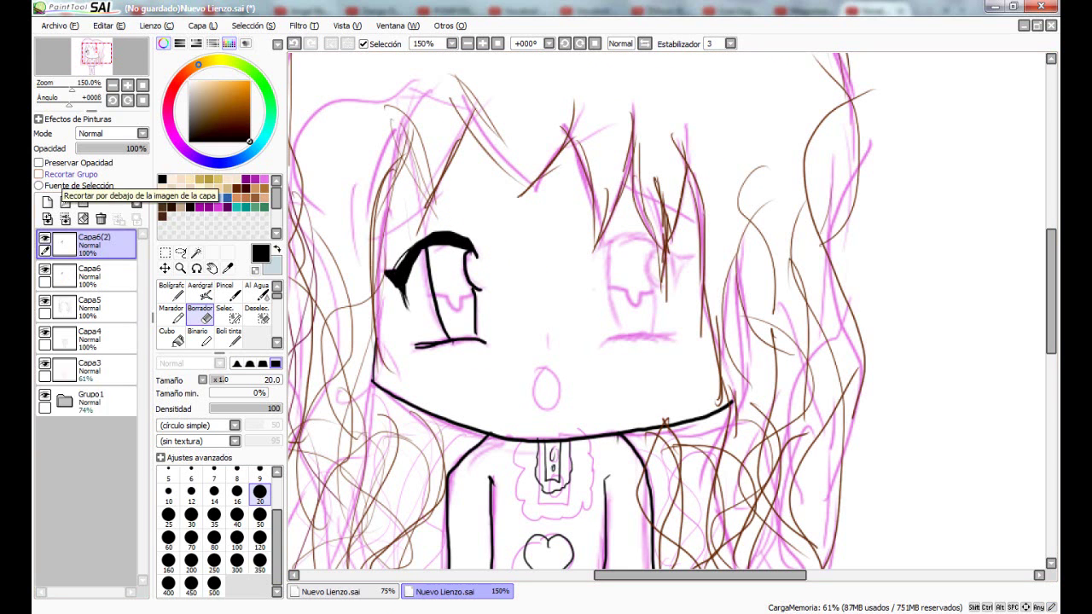
pyautogui.hotkey('ctrl', 't')
pyautogui.moveTo(434, 290); pyautogui.dragTo(610, 286)
pyautogui.rightClick(610, 286)
pyautogui.press('Return')
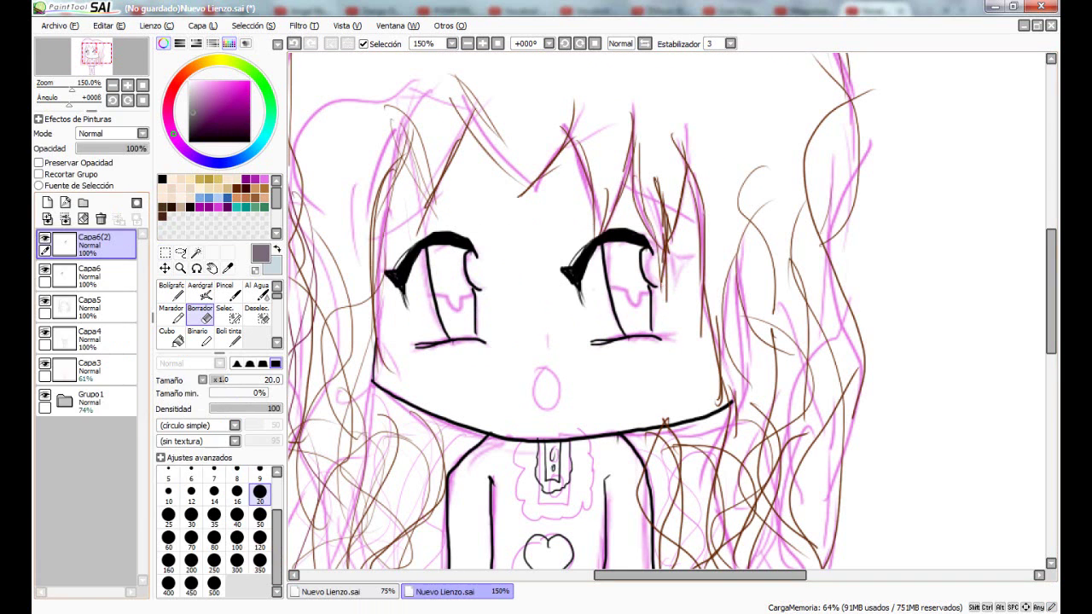
pyautogui.click(100, 219)
# Ink the right eye's upper lash and pointed outer corner in black with pen sizes 4 and 9.
pyautogui.click(162, 180)
pyautogui.click(171, 291)
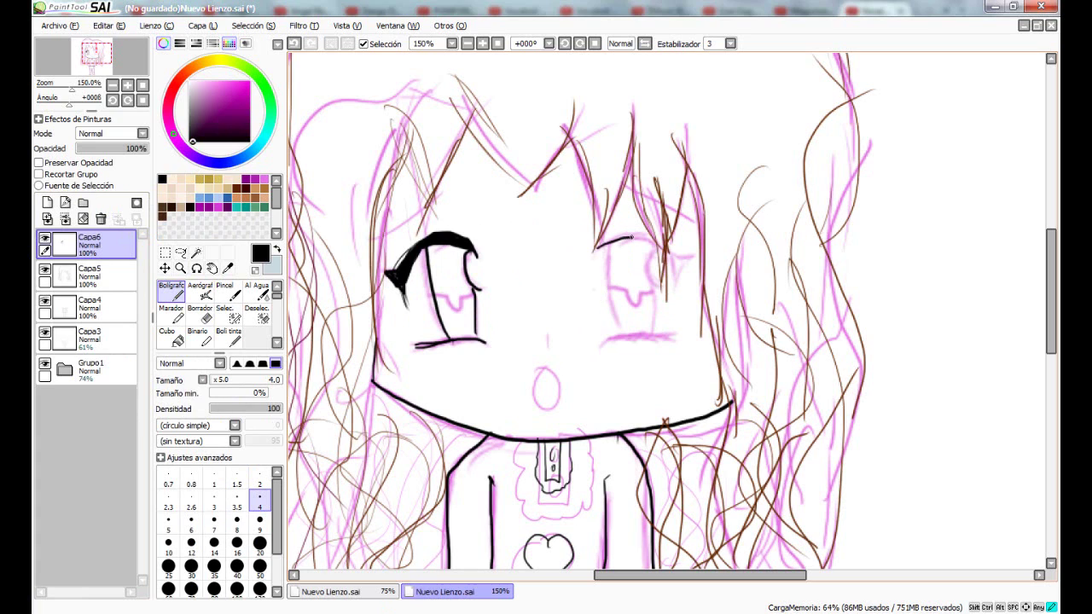
pyautogui.hotkey('ctrl', 'z')
pyautogui.moveTo(672, 248)
pyautogui.mouseDown()
pyautogui.moveTo(674, 284)
pyautogui.moveTo(692, 258)
pyautogui.moveTo(646, 235)
pyautogui.moveTo(598, 246)
pyautogui.moveTo(654, 232)
pyautogui.moveTo(669, 291)
pyautogui.moveTo(690, 259)
pyautogui.mouseUp()
pyautogui.hotkey('ctrl', 'z')
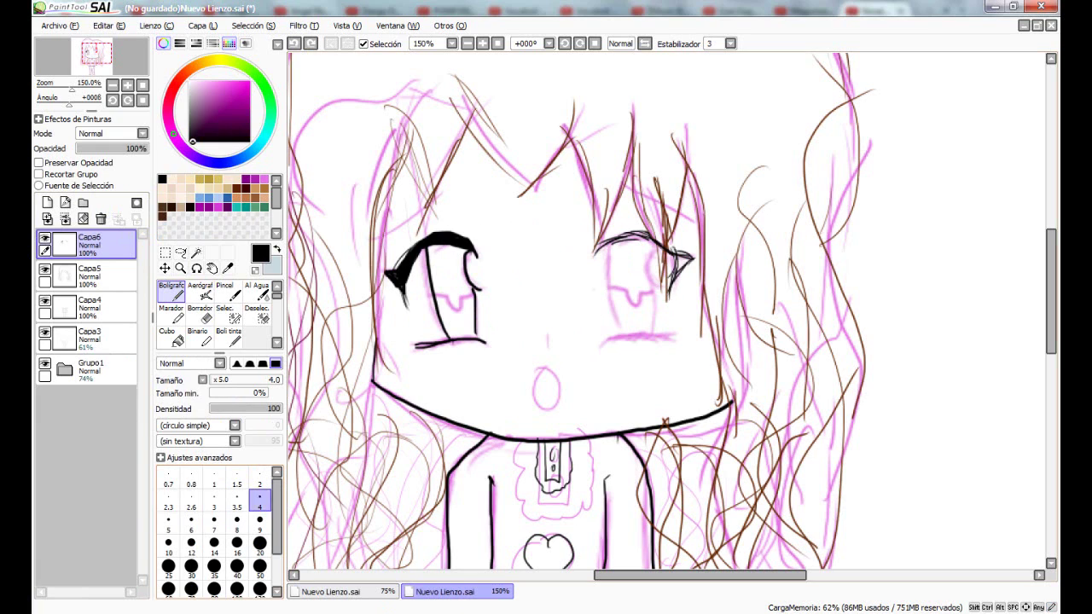
pyautogui.click(259, 519)
pyautogui.moveTo(593, 254)
pyautogui.mouseDown()
pyautogui.moveTo(631, 240)
pyautogui.moveTo(689, 257)
pyautogui.moveTo(667, 295)
pyautogui.moveTo(687, 259)
pyautogui.mouseUp()
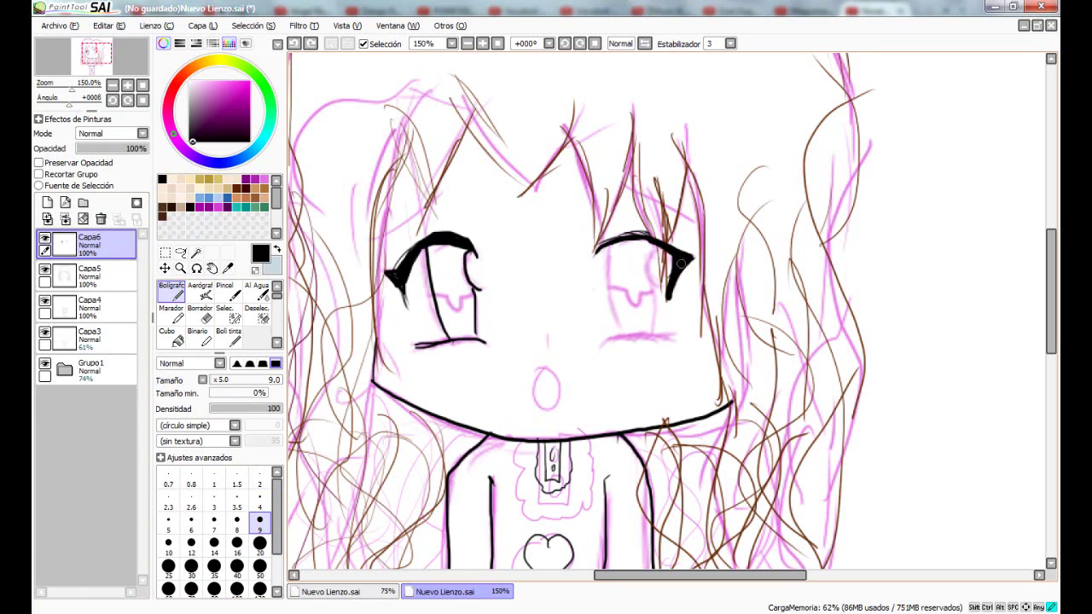
# Ink the right eye's lower line at pen size 4 and its iris outline at pen size 8.
pyautogui.click(259, 507)
pyautogui.moveTo(602, 341)
pyautogui.mouseDown()
pyautogui.moveTo(665, 336)
pyautogui.moveTo(653, 332)
pyautogui.mouseUp()
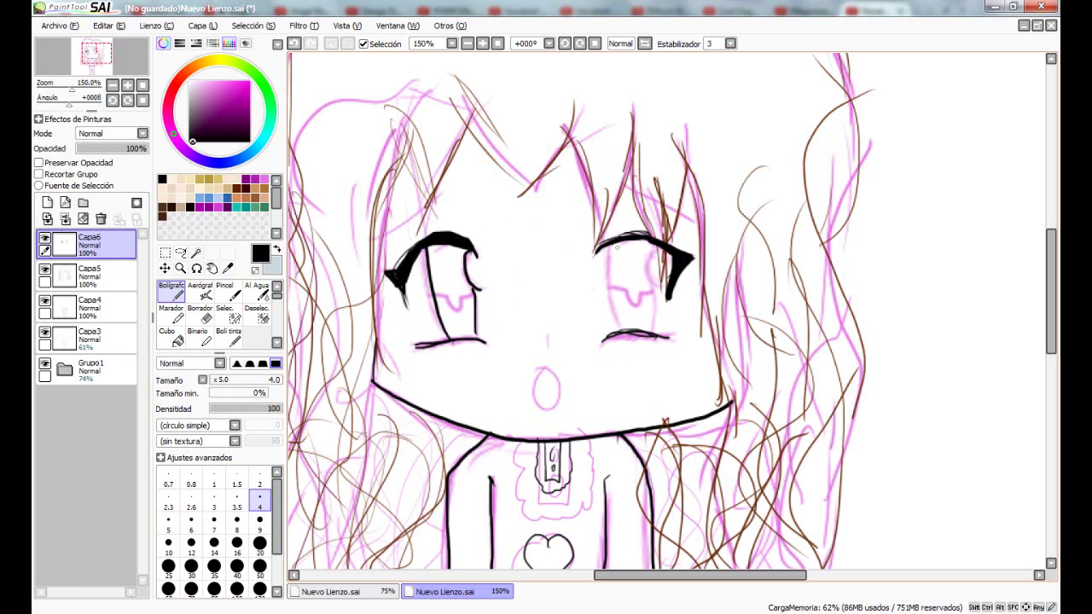
pyautogui.moveTo(615, 248); pyautogui.dragTo(611, 305)
pyautogui.hotkey('ctrl', 'z')
pyautogui.click(236, 518)
pyautogui.moveTo(609, 247)
pyautogui.mouseDown()
pyautogui.moveTo(609, 304)
pyautogui.moveTo(650, 333)
pyautogui.moveTo(658, 244)
pyautogui.mouseUp()
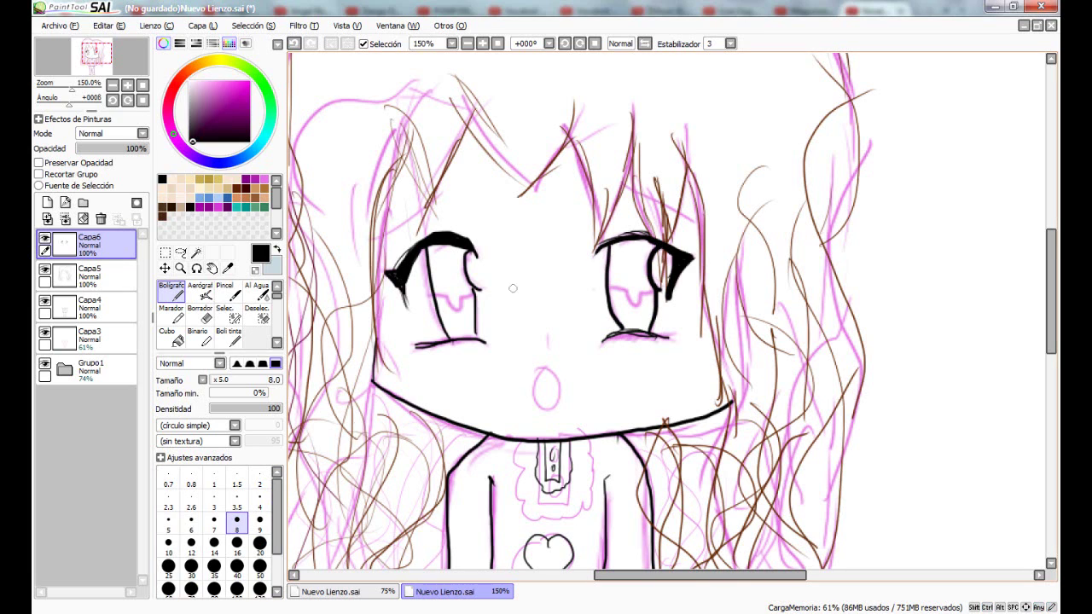
# Create a new layer group and move the four line-art layers, Capa6 to Capa3, into it.
pyautogui.click(83, 203)
pyautogui.moveTo(94, 276); pyautogui.dragTo(94, 255)
pyautogui.moveTo(94, 307); pyautogui.dragTo(94, 285)
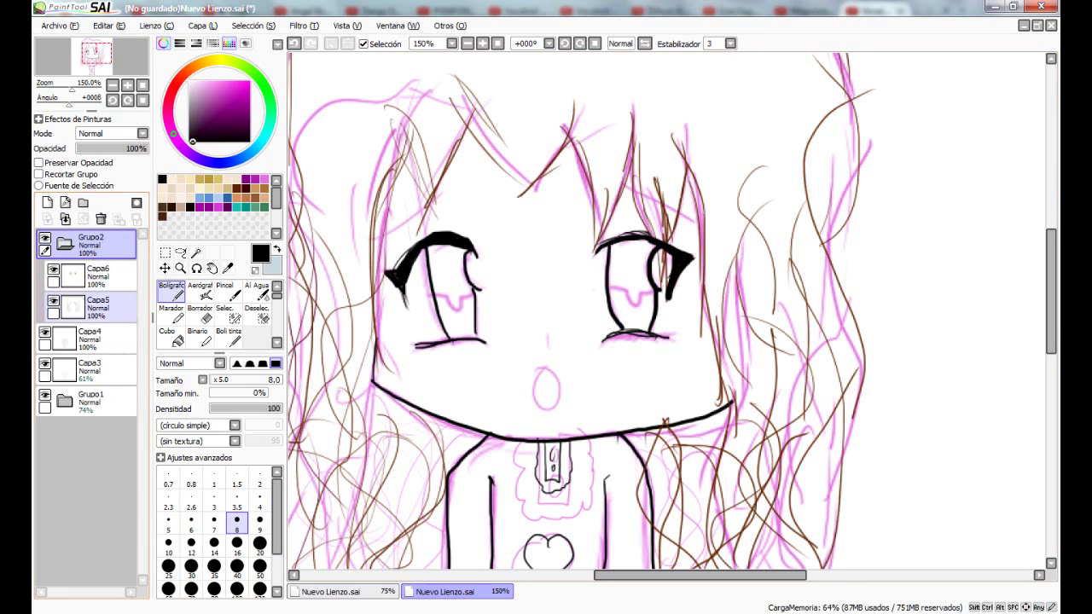
pyautogui.moveTo(94, 339); pyautogui.dragTo(94, 315)
pyautogui.moveTo(94, 368); pyautogui.dragTo(94, 349)
pyautogui.click(45, 395)
pyautogui.click(44, 395)
# Add a layer in the group for a black mouth dot and a thin size 0.7 nose line, and hide the sketch group.
pyautogui.click(47, 203)
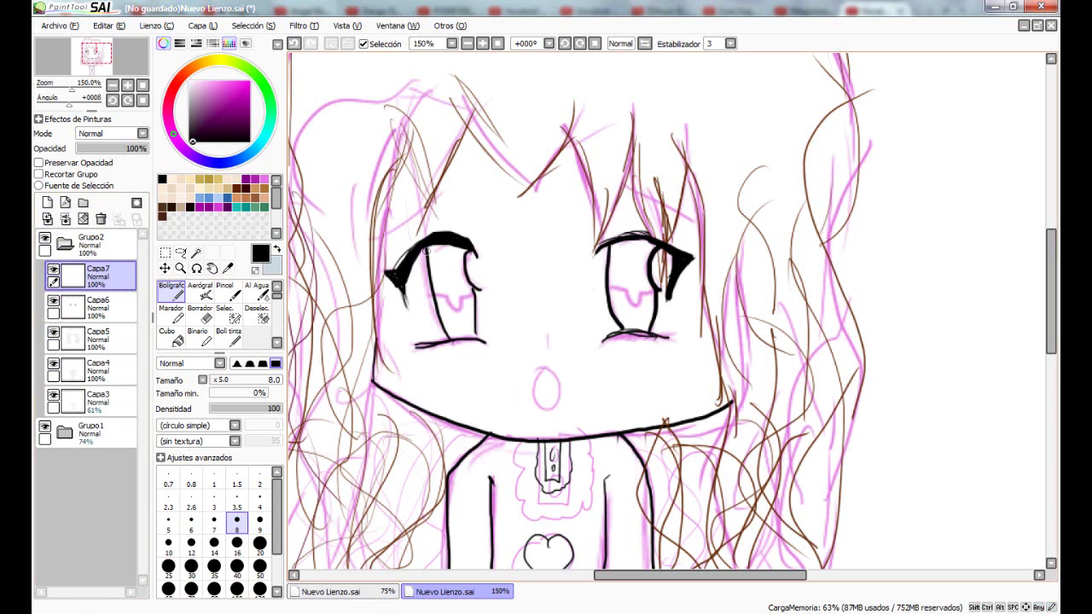
pyautogui.moveTo(550, 333); pyautogui.dragTo(550, 386)
pyautogui.click(168, 478)
pyautogui.hotkey('ctrl', 'z')
pyautogui.click(44, 425)
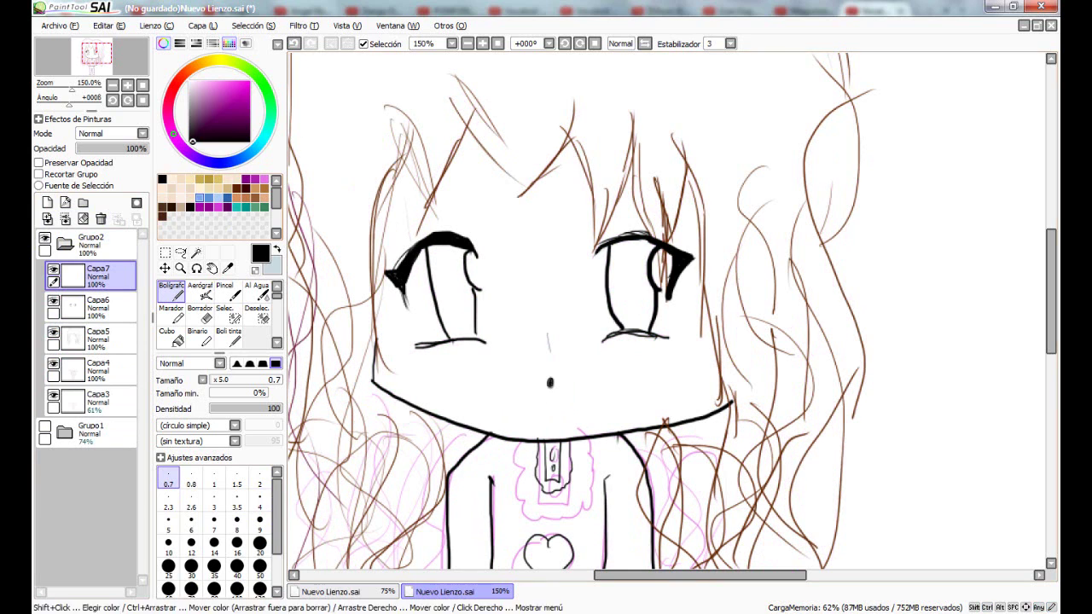
# Thicken the right eye's upper lash in black with pen size 9 and tidy its edges with the eraser.
pyautogui.click(112, 86)
pyautogui.click(112, 85)
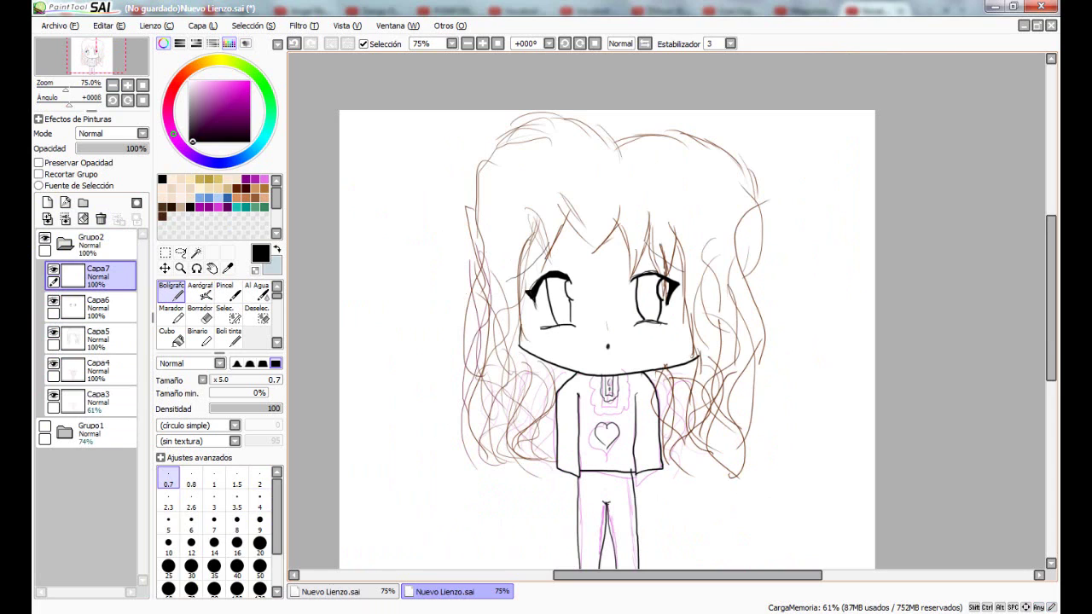
pyautogui.click(260, 500)
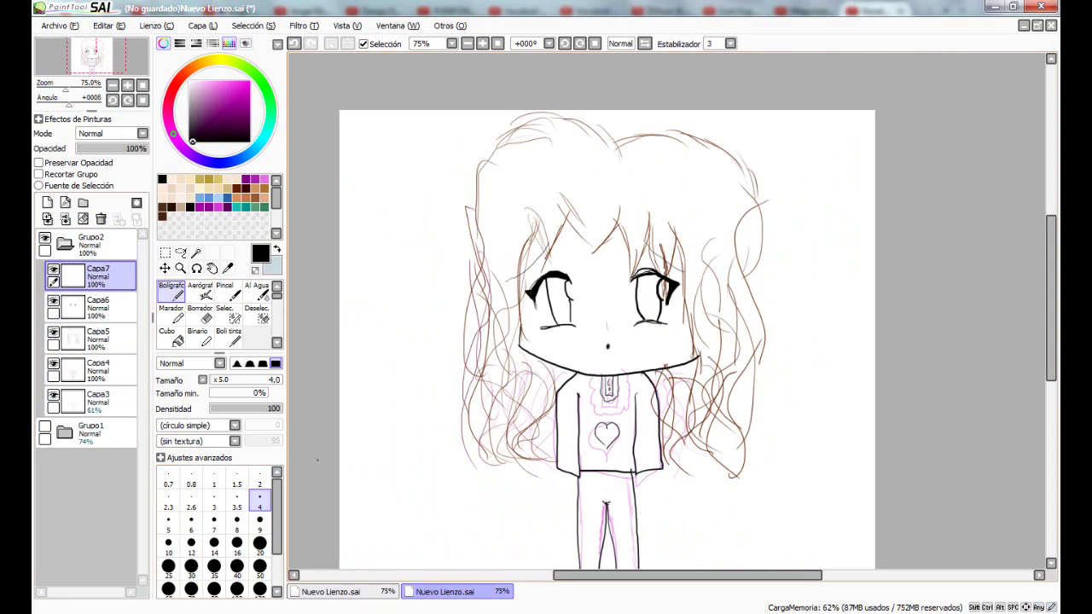
pyautogui.click(260, 523)
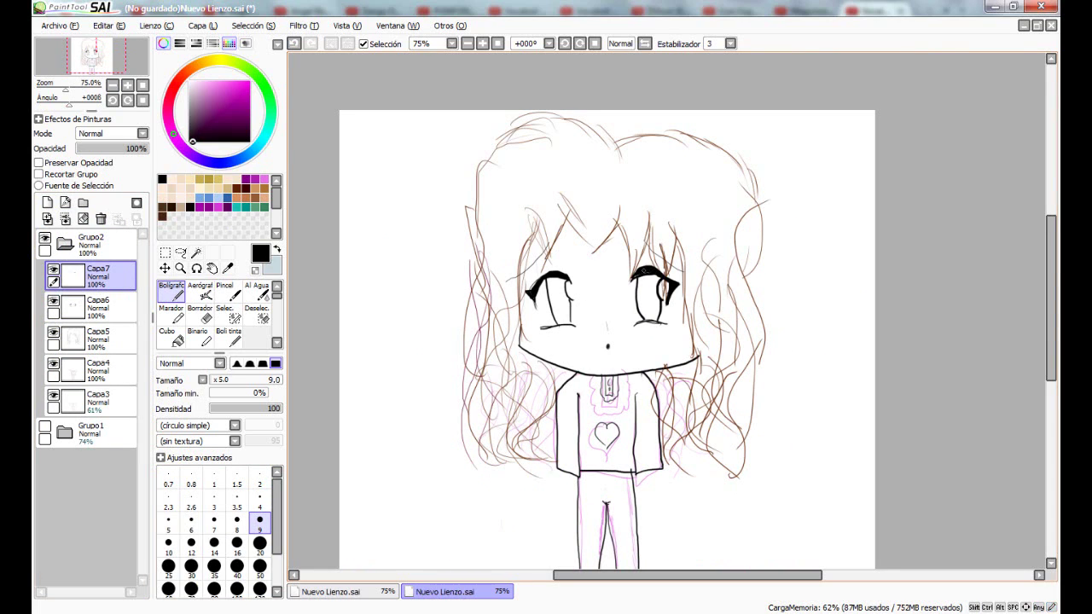
pyautogui.press('e')
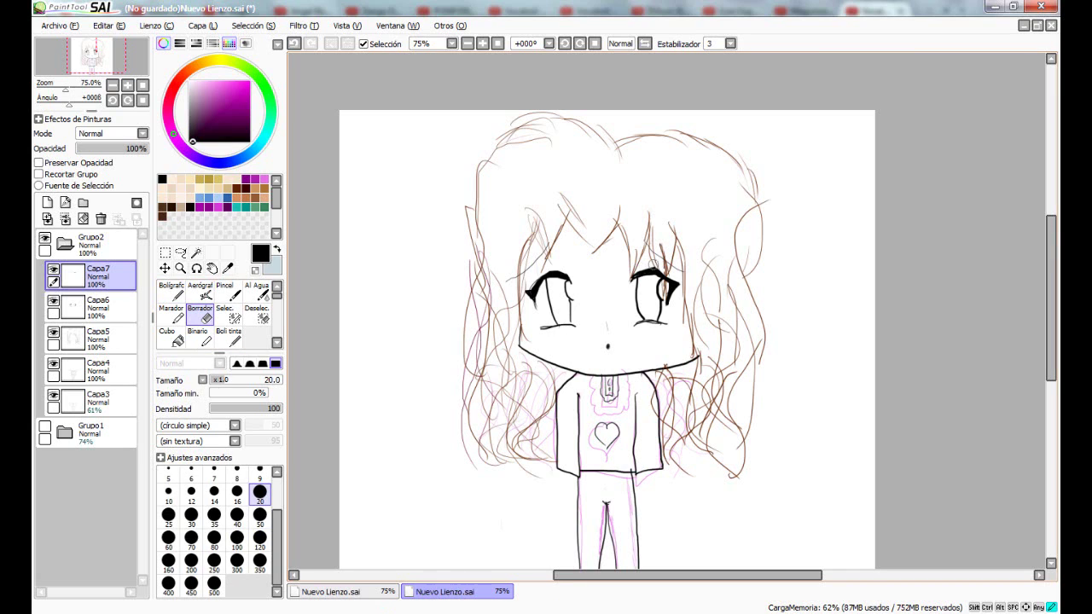
pyautogui.press('n')
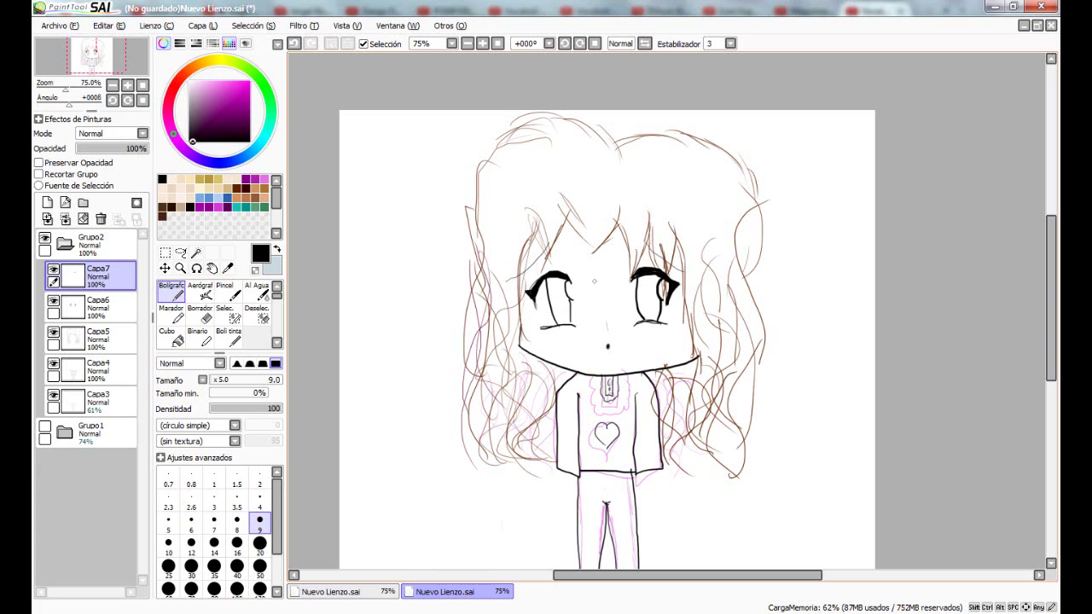
# Collapse the line-art group and add a new layer directly beneath it for the hair colour.
pyautogui.click(65, 244)
pyautogui.click(48, 202)
pyautogui.moveTo(98, 245); pyautogui.dragTo(98, 287)
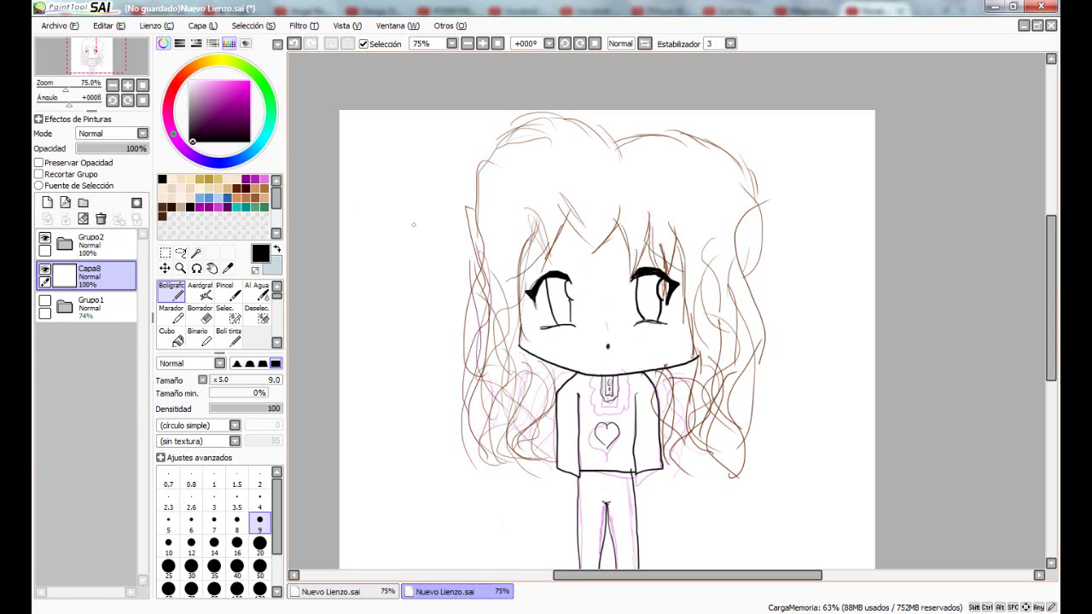
# Choose a dark brown and fill the left side of the hair from the crown to the sleeve at pen size 120.
pyautogui.click(241, 118)
pyautogui.click(204, 62)
pyautogui.click(259, 589)
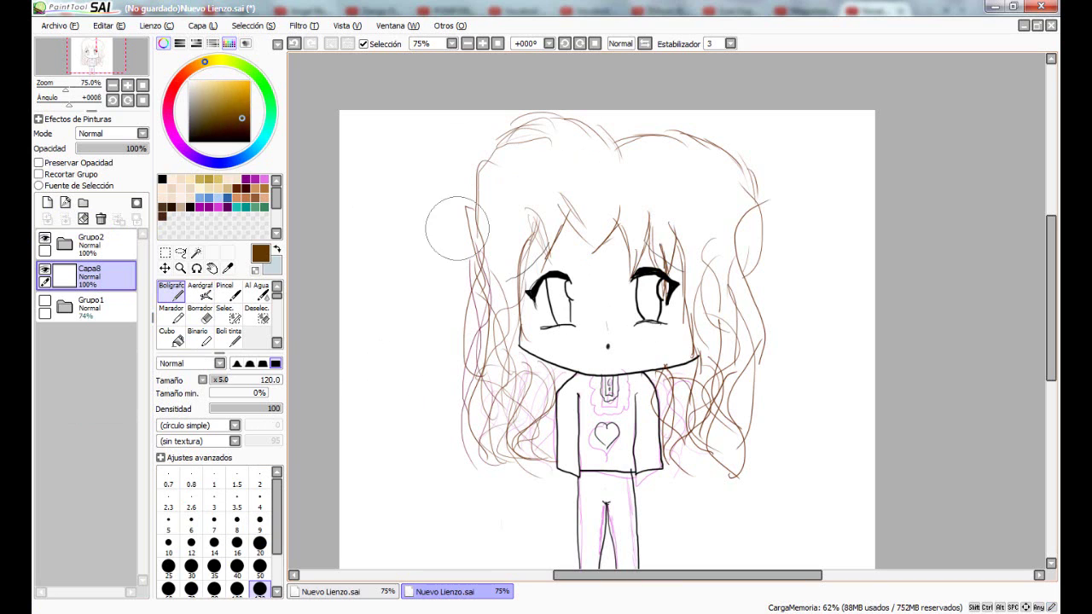
pyautogui.moveTo(580, 141)
pyautogui.mouseDown()
pyautogui.moveTo(504, 198)
pyautogui.moveTo(487, 452)
pyautogui.mouseUp()
pyautogui.moveTo(489, 395)
pyautogui.mouseDown()
pyautogui.moveTo(495, 243)
pyautogui.moveTo(544, 176)
pyautogui.moveTo(518, 424)
pyautogui.moveTo(531, 373)
pyautogui.moveTo(553, 399)
pyautogui.moveTo(557, 458)
pyautogui.mouseUp()
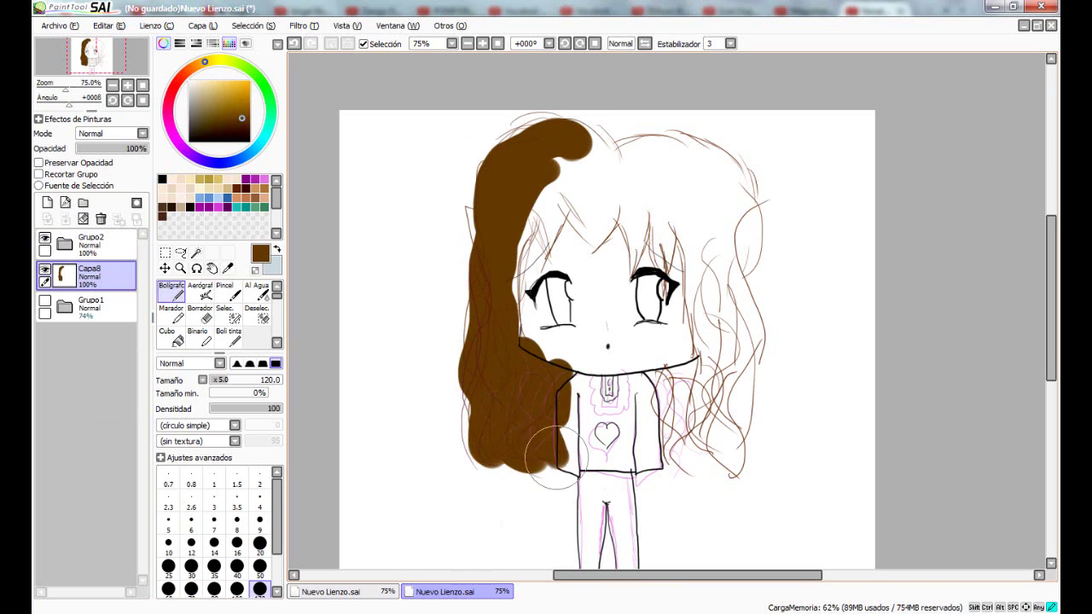
# Roughen the left lock's lower edge with the eraser and paint ragged brown strand ends there at pen size 20.
pyautogui.press('e')
pyautogui.moveTo(462, 433)
pyautogui.mouseDown()
pyautogui.moveTo(478, 468)
pyautogui.moveTo(484, 447)
pyautogui.moveTo(527, 467)
pyautogui.moveTo(496, 452)
pyautogui.moveTo(501, 469)
pyautogui.moveTo(493, 465)
pyautogui.moveTo(529, 469)
pyautogui.moveTo(473, 456)
pyautogui.moveTo(482, 425)
pyautogui.moveTo(546, 464)
pyautogui.moveTo(487, 396)
pyautogui.mouseUp()
pyautogui.hotkey('ctrl', 'z')
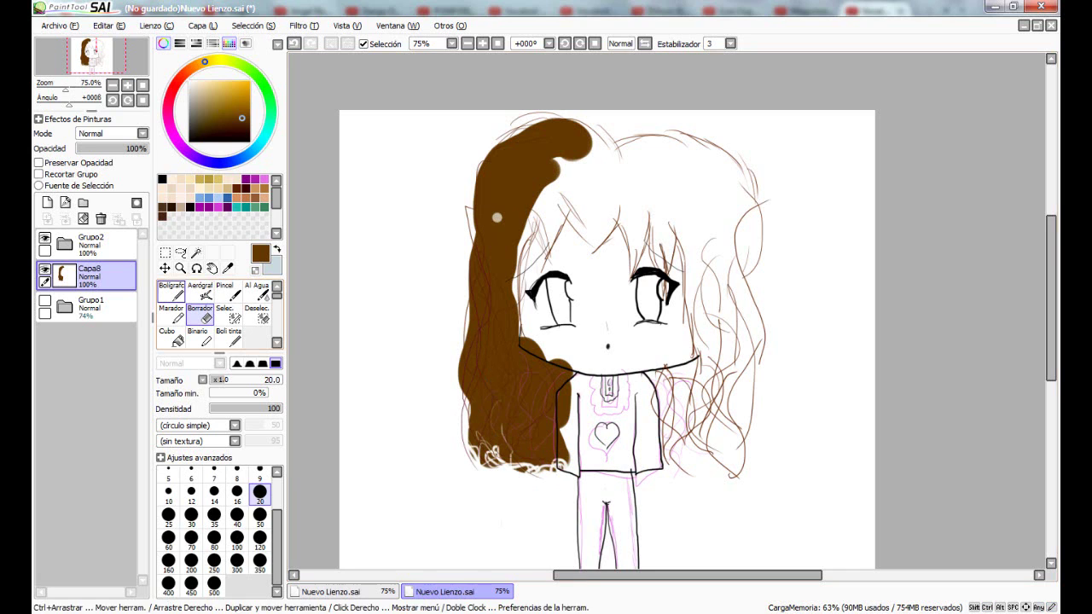
pyautogui.press('n')
pyautogui.moveTo(463, 395)
pyautogui.mouseDown()
pyautogui.moveTo(480, 469)
pyautogui.moveTo(498, 465)
pyautogui.moveTo(501, 499)
pyautogui.moveTo(484, 505)
pyautogui.mouseUp()
pyautogui.click(260, 545)
pyautogui.moveTo(493, 451)
pyautogui.mouseDown()
pyautogui.moveTo(502, 499)
pyautogui.moveTo(486, 484)
pyautogui.mouseUp()
pyautogui.moveTo(484, 466)
pyautogui.mouseDown()
pyautogui.moveTo(473, 475)
pyautogui.moveTo(466, 436)
pyautogui.mouseUp()
pyautogui.moveTo(462, 386)
pyautogui.mouseDown()
pyautogui.moveTo(465, 432)
pyautogui.moveTo(484, 463)
pyautogui.mouseUp()
pyautogui.moveTo(478, 461)
pyautogui.mouseDown()
pyautogui.moveTo(491, 432)
pyautogui.moveTo(495, 460)
pyautogui.moveTo(479, 437)
pyautogui.moveTo(470, 486)
pyautogui.moveTo(500, 419)
pyautogui.moveTo(517, 493)
pyautogui.moveTo(479, 467)
pyautogui.moveTo(474, 490)
pyautogui.moveTo(515, 491)
pyautogui.moveTo(527, 465)
pyautogui.moveTo(542, 495)
pyautogui.moveTo(553, 457)
pyautogui.moveTo(474, 492)
pyautogui.moveTo(500, 490)
pyautogui.moveTo(527, 467)
pyautogui.mouseUp()
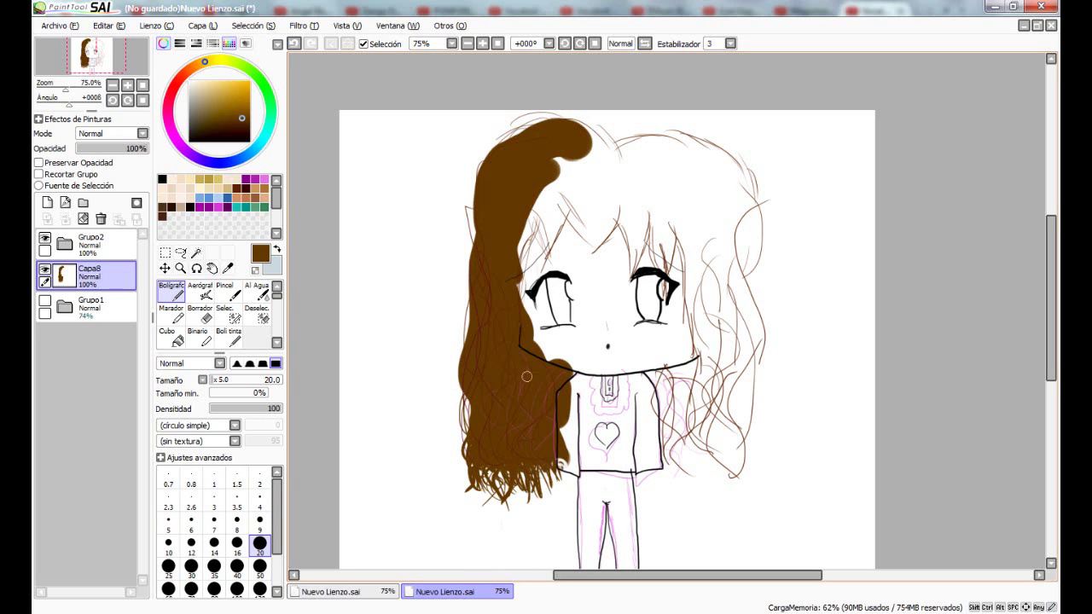
# Paint over the fringe strands and the right lock's lower ends in brown at pen size 20.
pyautogui.moveTo(520, 253)
pyautogui.mouseDown()
pyautogui.moveTo(531, 222)
pyautogui.moveTo(545, 256)
pyautogui.moveTo(568, 209)
pyautogui.moveTo(586, 243)
pyautogui.moveTo(602, 242)
pyautogui.moveTo(616, 205)
pyautogui.moveTo(631, 271)
pyautogui.moveTo(632, 257)
pyautogui.moveTo(652, 256)
pyautogui.moveTo(663, 281)
pyautogui.moveTo(678, 234)
pyautogui.moveTo(657, 264)
pyautogui.moveTo(687, 280)
pyautogui.moveTo(693, 360)
pyautogui.mouseUp()
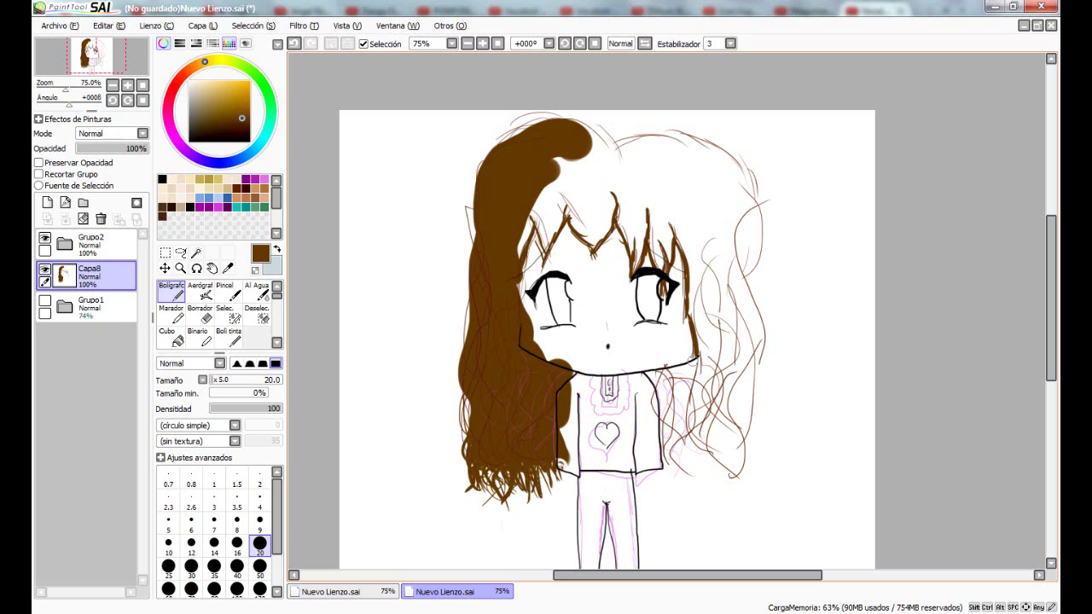
pyautogui.moveTo(662, 448)
pyautogui.mouseDown()
pyautogui.moveTo(682, 428)
pyautogui.moveTo(673, 408)
pyautogui.moveTo(694, 489)
pyautogui.moveTo(713, 434)
pyautogui.moveTo(748, 489)
pyautogui.mouseUp()
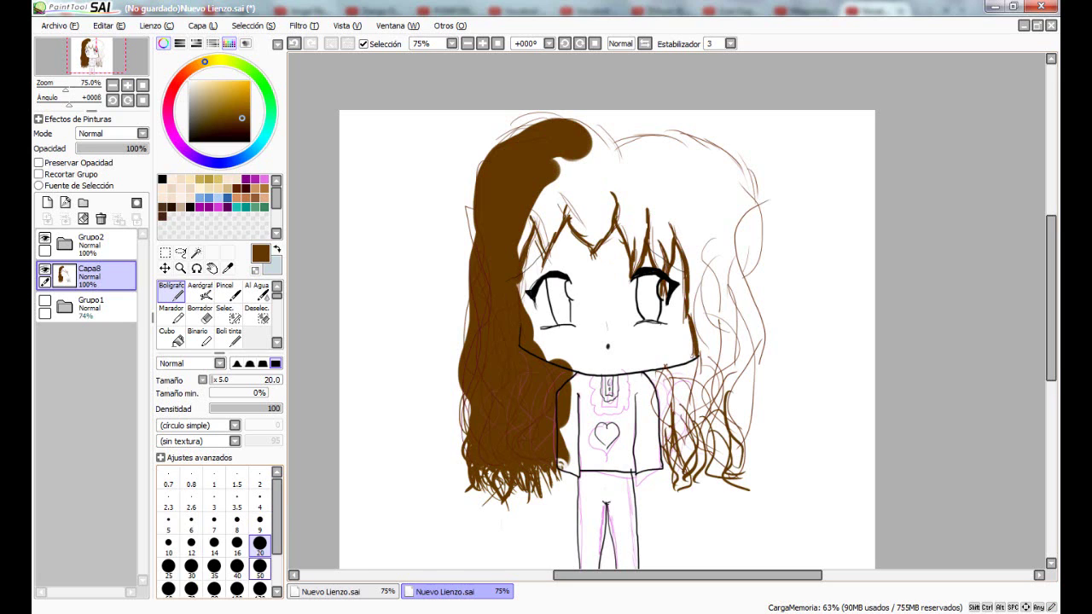
# Fill the right hair lock in brown from its lower end up to the crown with pen sizes 50 and 120.
pyautogui.click(260, 568)
pyautogui.moveTo(674, 437)
pyautogui.mouseDown()
pyautogui.moveTo(667, 385)
pyautogui.moveTo(715, 440)
pyautogui.moveTo(647, 376)
pyautogui.moveTo(717, 444)
pyautogui.moveTo(730, 376)
pyautogui.mouseUp()
pyautogui.moveTo(705, 414)
pyautogui.mouseDown()
pyautogui.moveTo(737, 434)
pyautogui.moveTo(755, 340)
pyautogui.mouseUp()
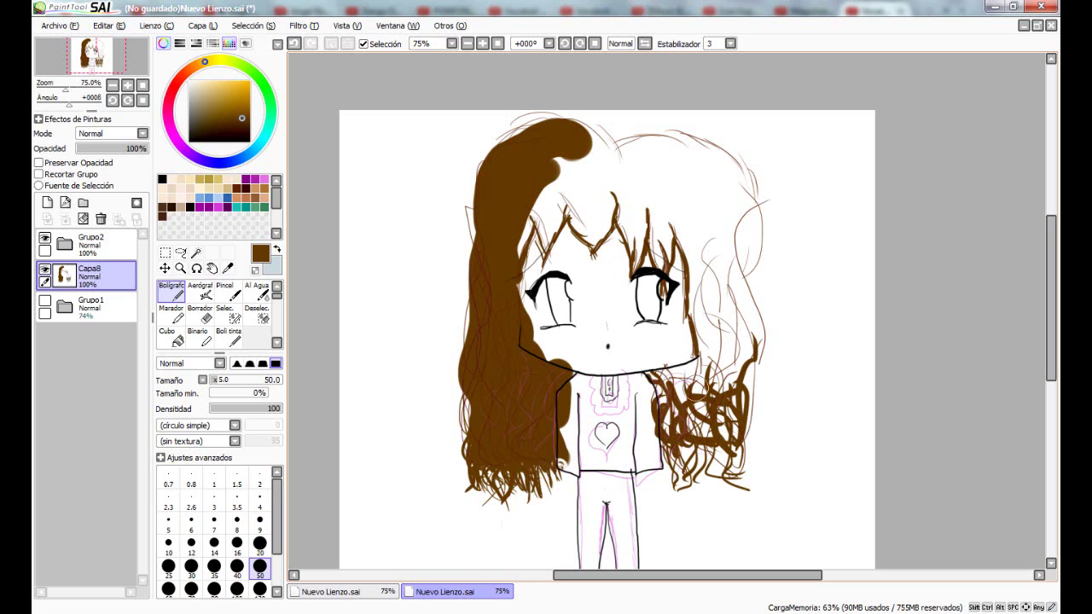
pyautogui.click(260, 588)
pyautogui.moveTo(674, 401)
pyautogui.mouseDown()
pyautogui.moveTo(665, 367)
pyautogui.moveTo(682, 418)
pyautogui.moveTo(709, 412)
pyautogui.moveTo(733, 324)
pyautogui.moveTo(682, 384)
pyautogui.moveTo(707, 341)
pyautogui.moveTo(691, 369)
pyautogui.moveTo(733, 383)
pyautogui.moveTo(739, 243)
pyautogui.moveTo(779, 209)
pyautogui.mouseUp()
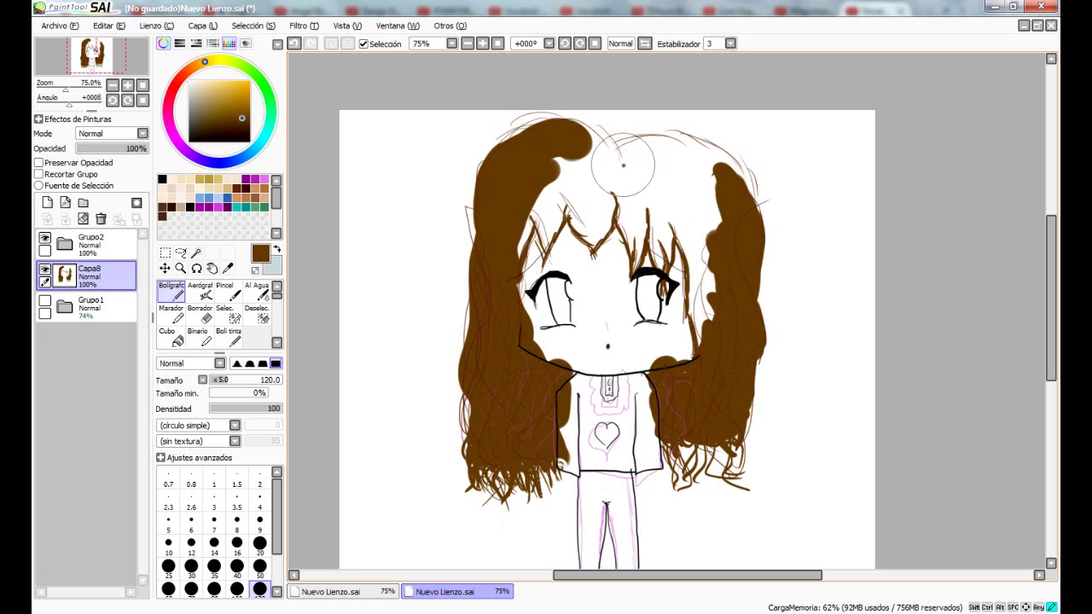
# Fill the hair's crown and fringe in brown across the top of the head with pen sizes 120 and 50.
pyautogui.moveTo(623, 165)
pyautogui.mouseDown()
pyautogui.moveTo(723, 218)
pyautogui.moveTo(656, 166)
pyautogui.moveTo(614, 170)
pyautogui.moveTo(588, 153)
pyautogui.moveTo(567, 205)
pyautogui.moveTo(648, 179)
pyautogui.mouseUp()
pyautogui.moveTo(551, 161)
pyautogui.mouseDown()
pyautogui.moveTo(613, 151)
pyautogui.moveTo(591, 177)
pyautogui.moveTo(590, 220)
pyautogui.mouseUp()
pyautogui.click(259, 545)
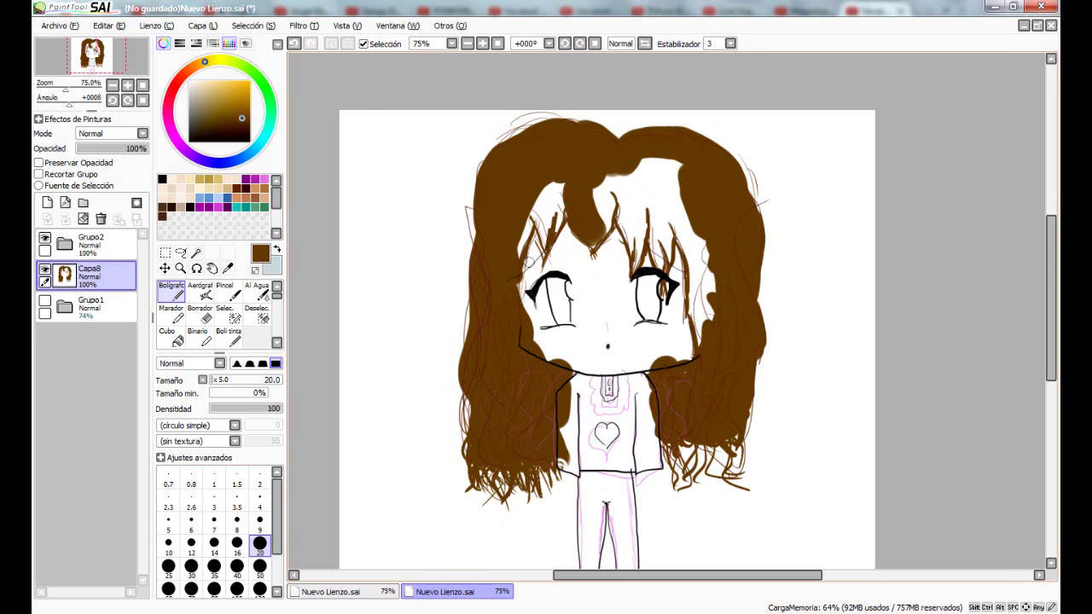
pyautogui.click(260, 568)
pyautogui.moveTo(565, 183)
pyautogui.mouseDown()
pyautogui.moveTo(522, 238)
pyautogui.moveTo(607, 188)
pyautogui.moveTo(627, 200)
pyautogui.moveTo(640, 256)
pyautogui.moveTo(632, 182)
pyautogui.moveTo(652, 192)
pyautogui.moveTo(667, 260)
pyautogui.moveTo(668, 166)
pyautogui.moveTo(695, 316)
pyautogui.moveTo(710, 256)
pyautogui.mouseUp()
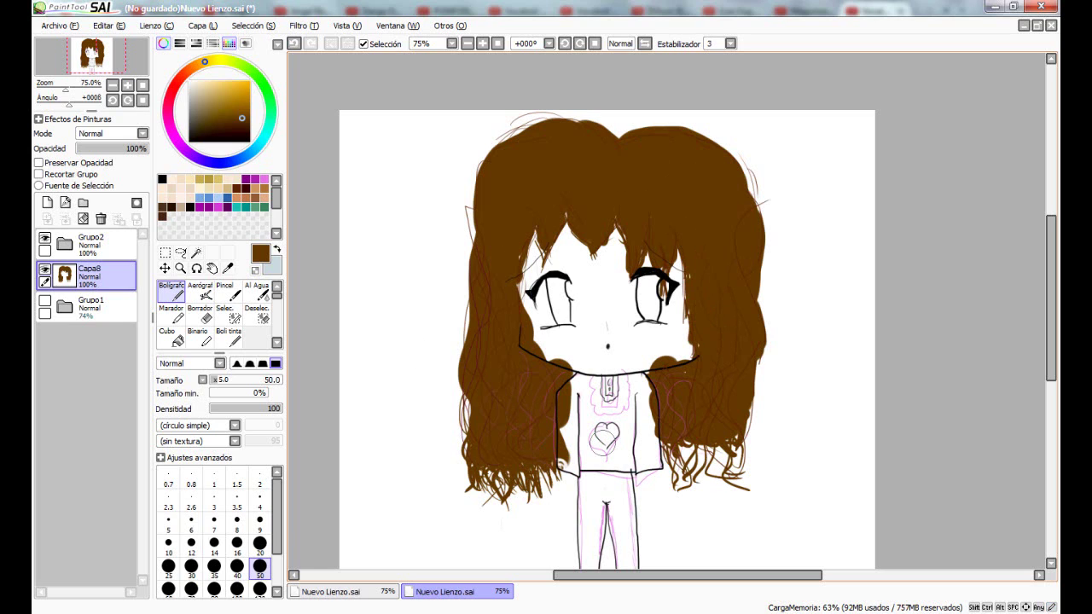
# Paint extra ragged brown strand ends at the bottom of both hair locks at pen size 50.
pyautogui.moveTo(667, 443)
pyautogui.mouseDown()
pyautogui.moveTo(680, 485)
pyautogui.moveTo(684, 437)
pyautogui.moveTo(706, 459)
pyautogui.mouseUp()
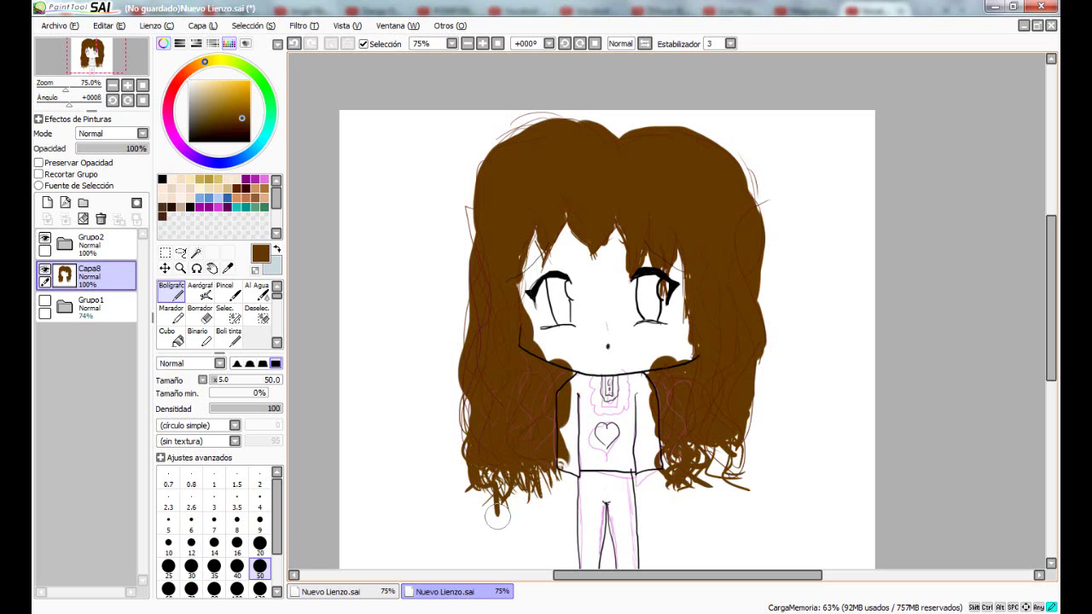
pyautogui.moveTo(497, 517)
pyautogui.mouseDown()
pyautogui.moveTo(496, 481)
pyautogui.moveTo(511, 460)
pyautogui.moveTo(538, 507)
pyautogui.moveTo(489, 457)
pyautogui.moveTo(562, 475)
pyautogui.moveTo(521, 458)
pyautogui.moveTo(493, 474)
pyautogui.moveTo(515, 509)
pyautogui.moveTo(527, 477)
pyautogui.moveTo(552, 487)
pyautogui.mouseUp()
pyautogui.moveTo(677, 456); pyautogui.dragTo(724, 438)
pyautogui.moveTo(680, 478)
pyautogui.mouseDown()
pyautogui.moveTo(730, 465)
pyautogui.moveTo(703, 443)
pyautogui.moveTo(691, 504)
pyautogui.moveTo(678, 465)
pyautogui.moveTo(725, 452)
pyautogui.moveTo(710, 439)
pyautogui.moveTo(715, 484)
pyautogui.moveTo(843, 444)
pyautogui.mouseUp()
# On a new layer, paint the face in a light skin tone with pen sizes 50 and 350.
pyautogui.click(47, 202)
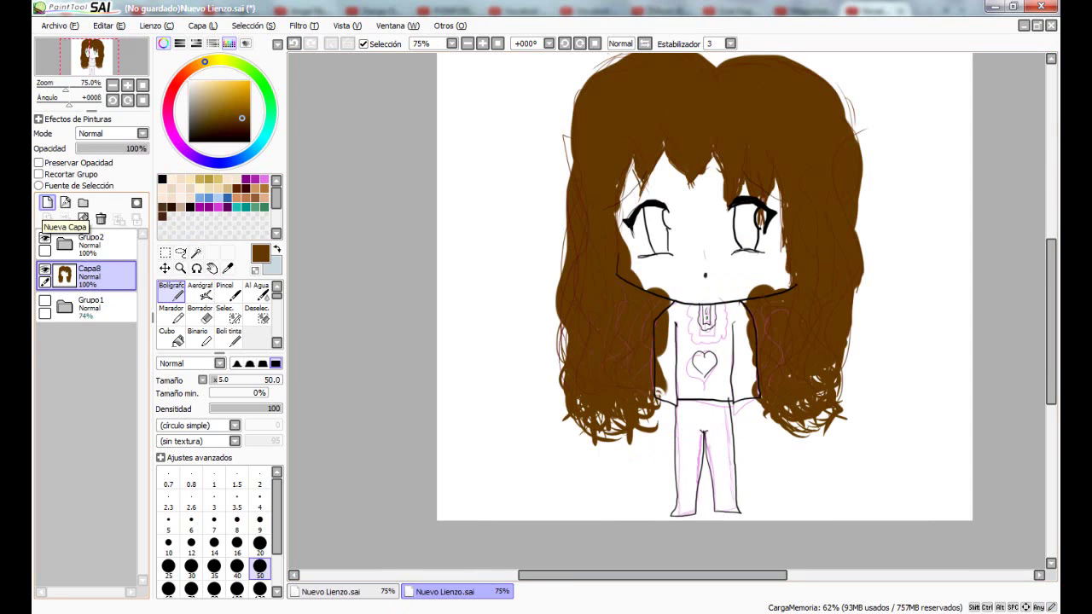
pyautogui.click(172, 188)
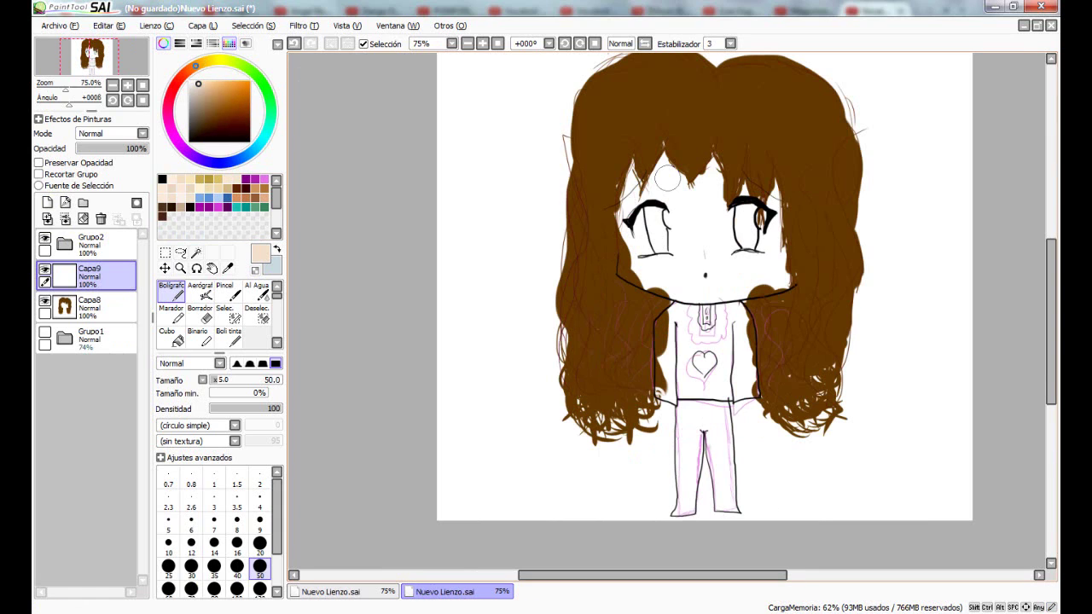
pyautogui.moveTo(632, 242)
pyautogui.mouseDown()
pyautogui.moveTo(636, 279)
pyautogui.moveTo(623, 214)
pyautogui.moveTo(631, 171)
pyautogui.moveTo(644, 197)
pyautogui.moveTo(658, 185)
pyautogui.moveTo(665, 145)
pyautogui.moveTo(658, 162)
pyautogui.moveTo(663, 152)
pyautogui.moveTo(680, 239)
pyautogui.moveTo(644, 260)
pyautogui.moveTo(668, 272)
pyautogui.moveTo(666, 284)
pyautogui.moveTo(643, 273)
pyautogui.moveTo(684, 297)
pyautogui.moveTo(758, 294)
pyautogui.mouseUp()
pyautogui.scroll(2, 725, 262)
pyautogui.moveTo(773, 231); pyautogui.dragTo(811, 209)
pyautogui.scroll(-4, 749, 166)
pyautogui.scroll(-1, 260, 580)
pyautogui.click(260, 589)
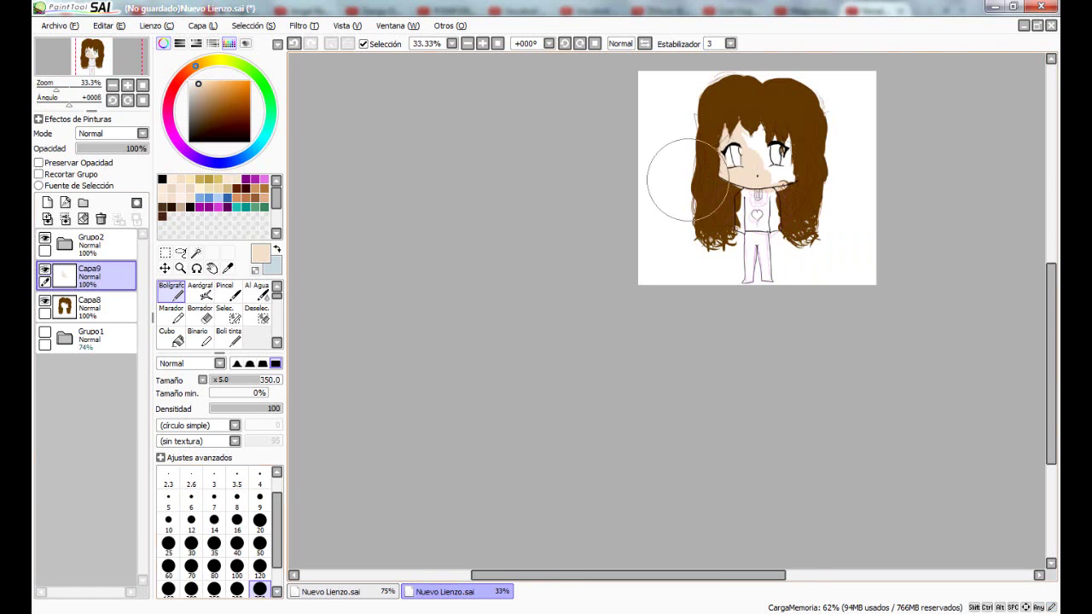
pyautogui.moveTo(747, 149); pyautogui.dragTo(771, 153)
# Hide the skin layer and erase brown spill around the face on the hair layer with eraser sizes 9 and 50.
pyautogui.scroll(2, 756, 147)
pyautogui.click(200, 313)
pyautogui.scroll(-2, 219, 545)
pyautogui.click(44, 271)
pyautogui.click(90, 307)
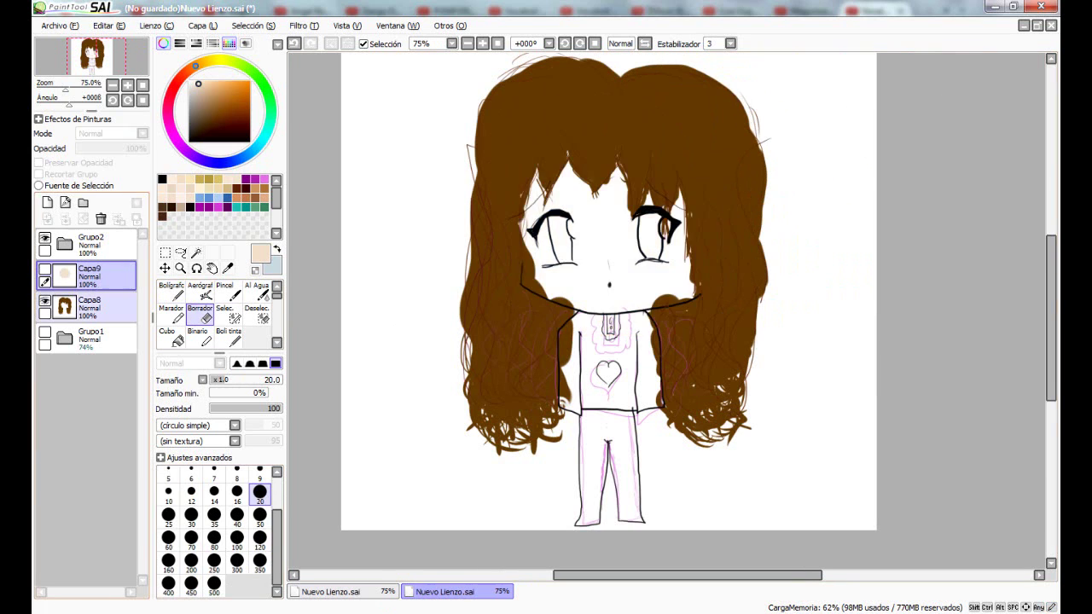
pyautogui.click(260, 469)
pyautogui.scroll(3, 509, 263)
pyautogui.moveTo(546, 196)
pyautogui.mouseDown()
pyautogui.moveTo(544, 315)
pyautogui.moveTo(609, 355)
pyautogui.mouseUp()
pyautogui.click(260, 516)
pyautogui.moveTo(577, 248)
pyautogui.mouseDown()
pyautogui.moveTo(583, 303)
pyautogui.moveTo(600, 314)
pyautogui.mouseUp()
pyautogui.moveTo(631, 302)
pyautogui.mouseDown()
pyautogui.moveTo(614, 324)
pyautogui.moveTo(578, 307)
pyautogui.moveTo(673, 336)
pyautogui.mouseUp()
pyautogui.scroll(1, 792, 343)
pyautogui.moveTo(791, 343); pyautogui.dragTo(916, 319)
pyautogui.scroll(-3, 830, 295)
# Move the hair layer above the skin layer, show the skin, and erase the skin colour spilling below the chin.
pyautogui.moveTo(98, 308); pyautogui.dragTo(98, 266)
pyautogui.click(45, 302)
pyautogui.scroll(1, 780, 396)
pyautogui.moveTo(779, 397); pyautogui.dragTo(689, 424)
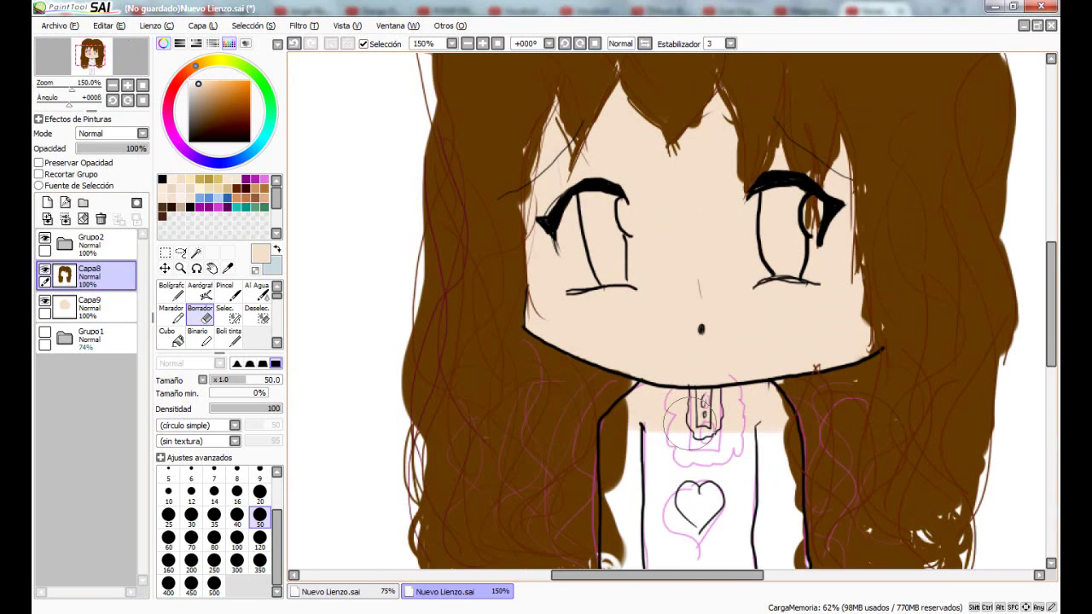
pyautogui.click(637, 412)
pyautogui.hotkey('ctrl', 'z')
pyautogui.click(98, 308)
pyautogui.moveTo(628, 402); pyautogui.dragTo(780, 401)
pyautogui.scroll(-5, 744, 394)
pyautogui.moveTo(725, 371); pyautogui.dragTo(593, 392)
pyautogui.scroll(4, 585, 384)
pyautogui.scroll(-1, 573, 363)
# On a new layer above the hair, paint the whites and highlights of both eyes in white at pen size 20.
pyautogui.click(94, 277)
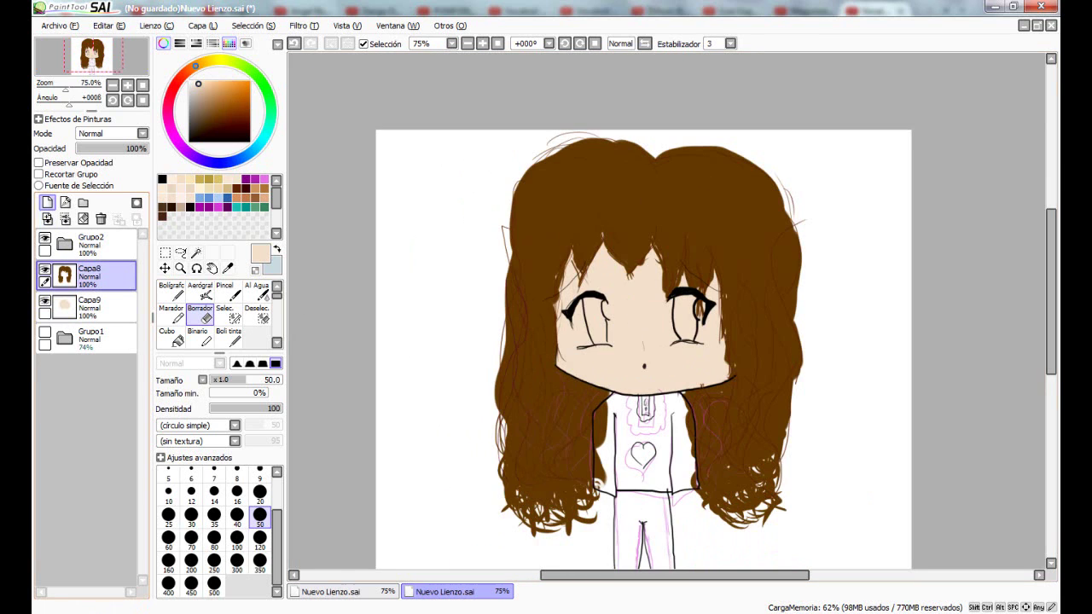
pyautogui.click(48, 203)
pyautogui.click(171, 180)
pyautogui.scroll(1, 738, 333)
pyautogui.click(172, 292)
pyautogui.scroll(1, 498, 338)
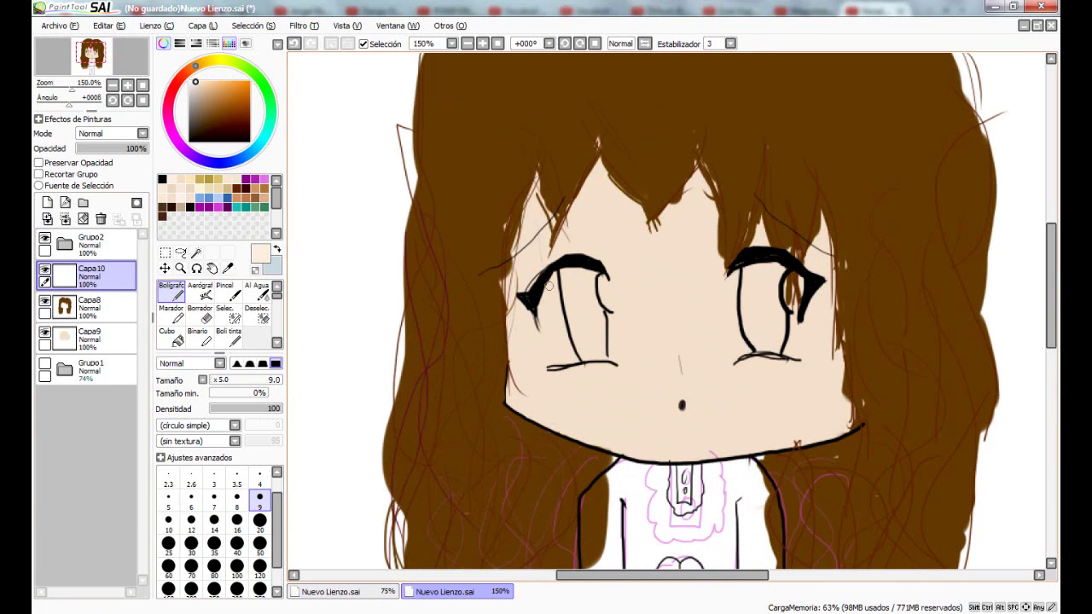
pyautogui.click(189, 81)
pyautogui.click(260, 519)
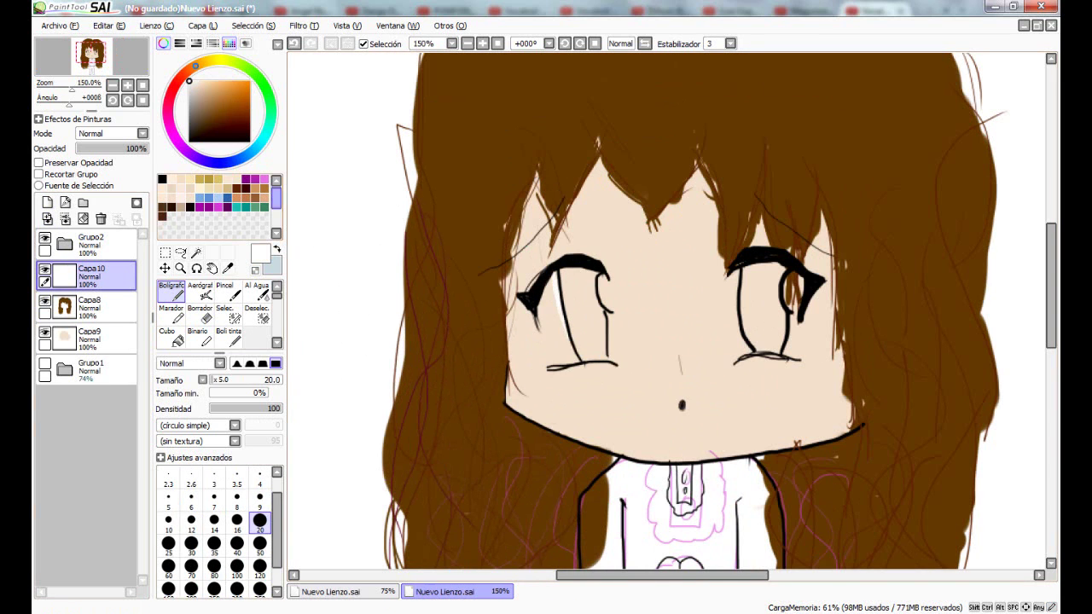
pyautogui.moveTo(553, 283)
pyautogui.mouseDown()
pyautogui.moveTo(552, 354)
pyautogui.moveTo(567, 348)
pyautogui.mouseUp()
pyautogui.moveTo(600, 285); pyautogui.dragTo(607, 314)
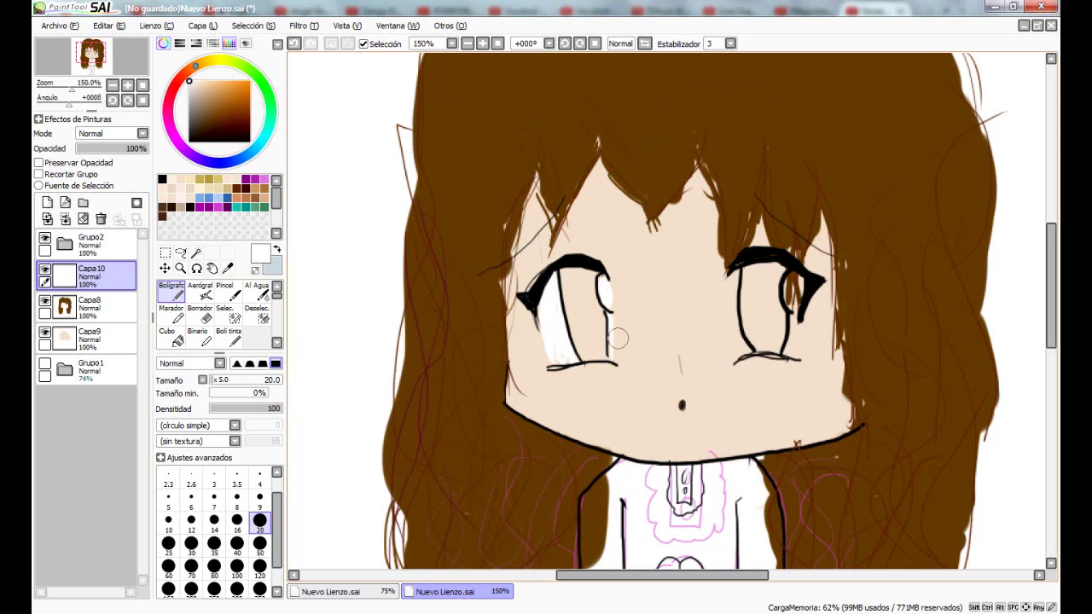
pyautogui.moveTo(735, 271); pyautogui.dragTo(744, 344)
pyautogui.moveTo(789, 296); pyautogui.dragTo(792, 285)
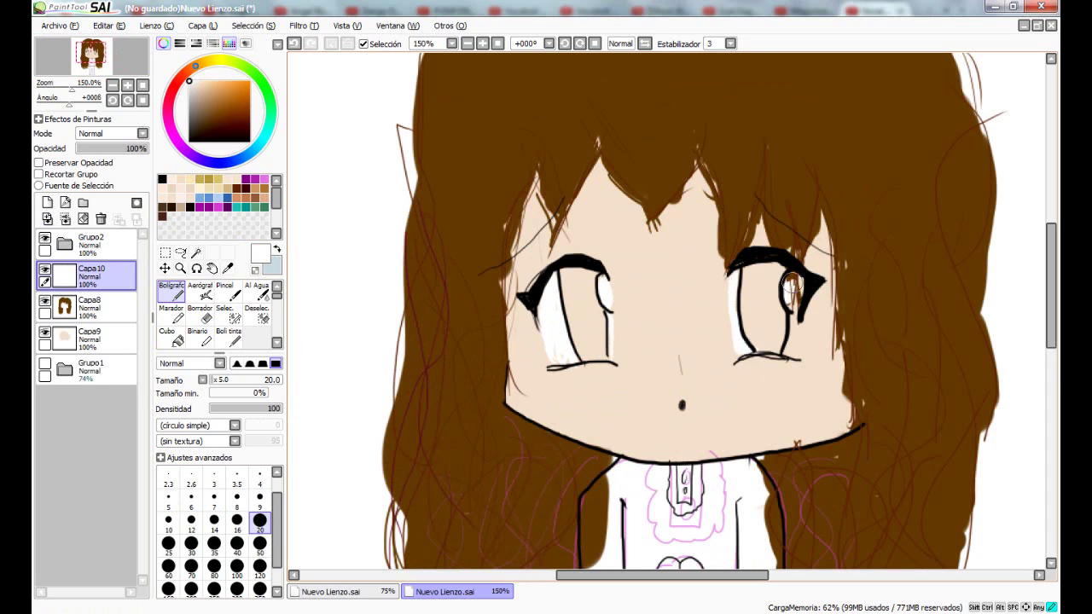
# Erase the hair-line strokes crossing the right eye on Capa5 at eraser size 9, and place the eye-white layer above the hair layer.
pyautogui.moveTo(95, 276); pyautogui.dragTo(96, 314)
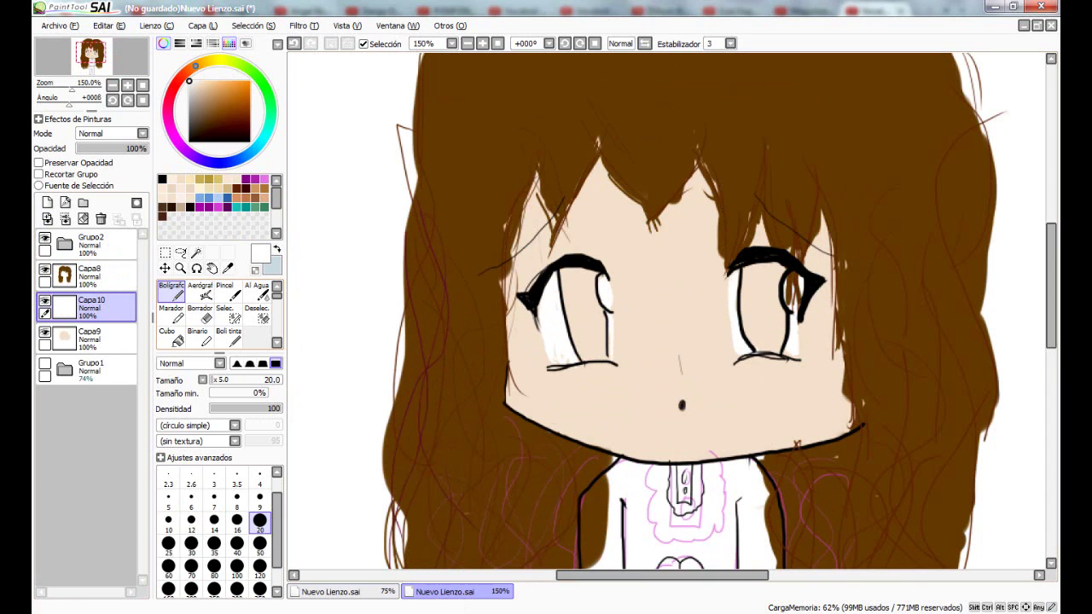
pyautogui.click(89, 243)
pyautogui.click(200, 314)
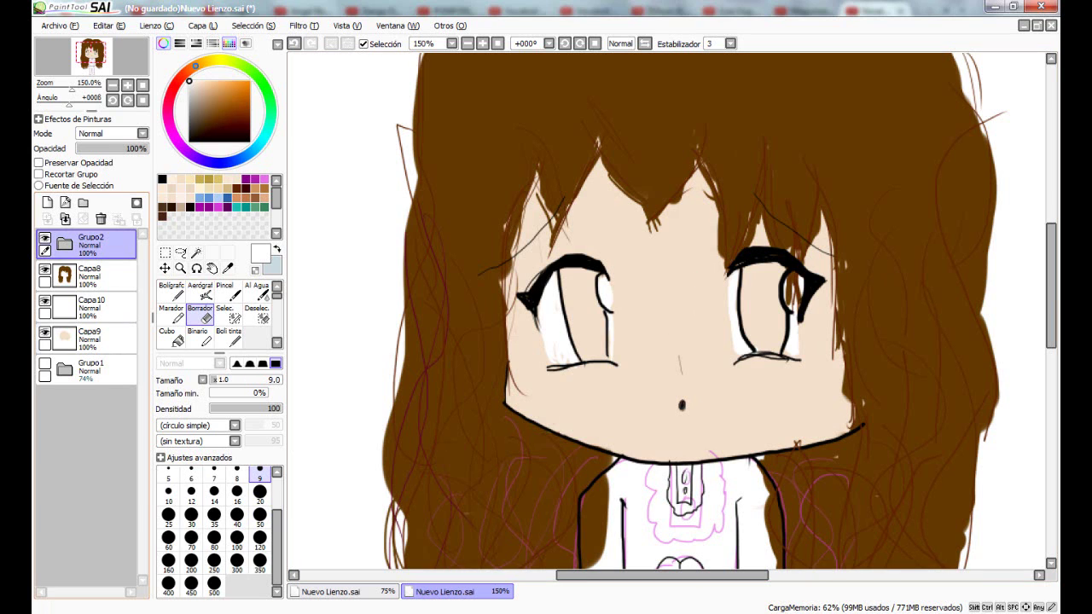
pyautogui.click(65, 244)
pyautogui.click(96, 338)
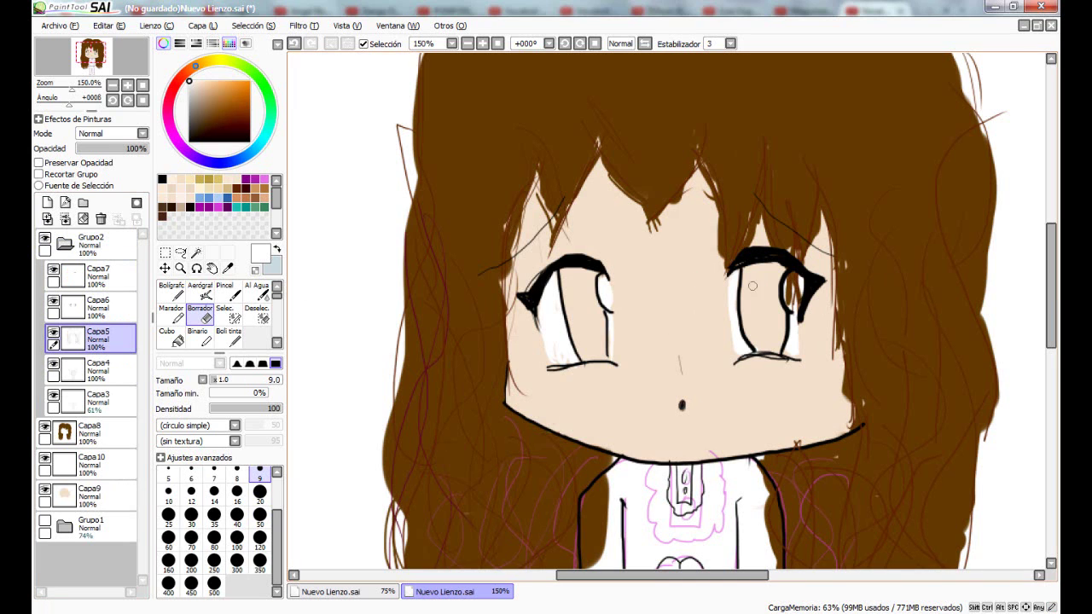
pyautogui.click(44, 428)
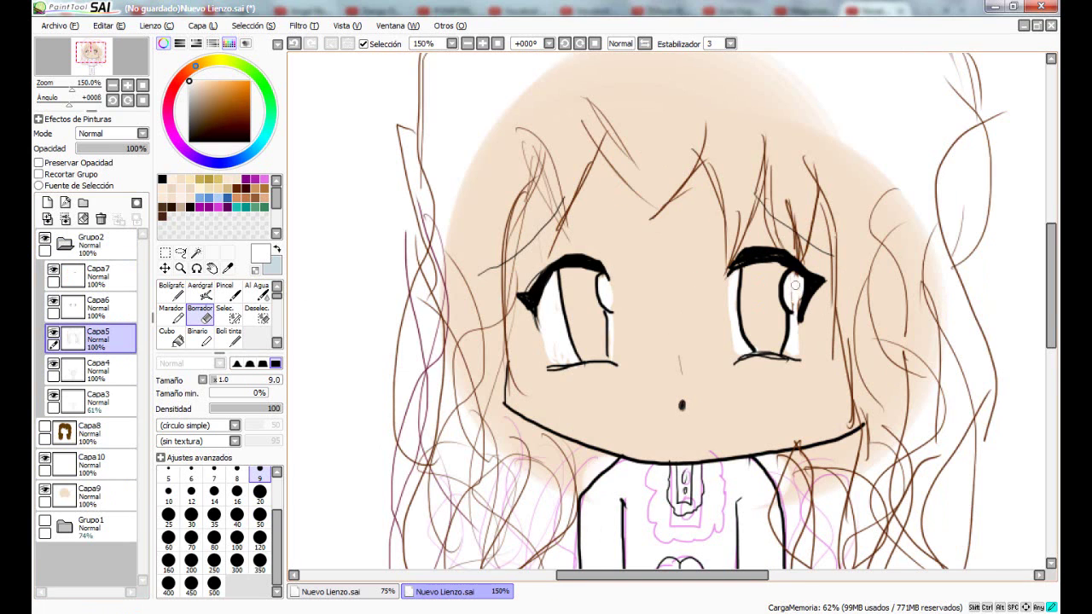
pyautogui.click(45, 428)
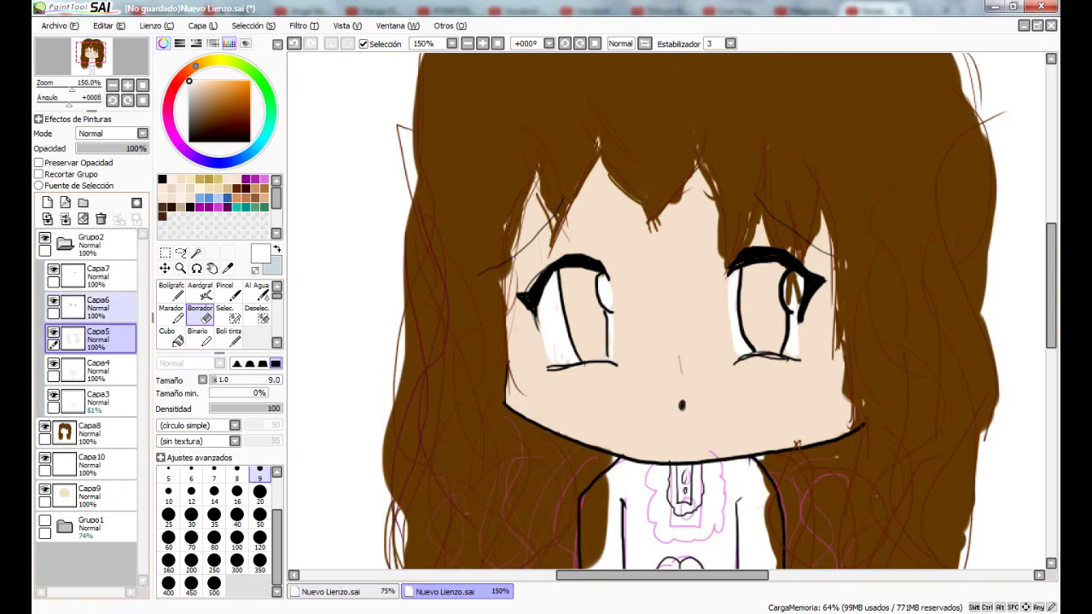
pyautogui.click(65, 243)
pyautogui.click(89, 275)
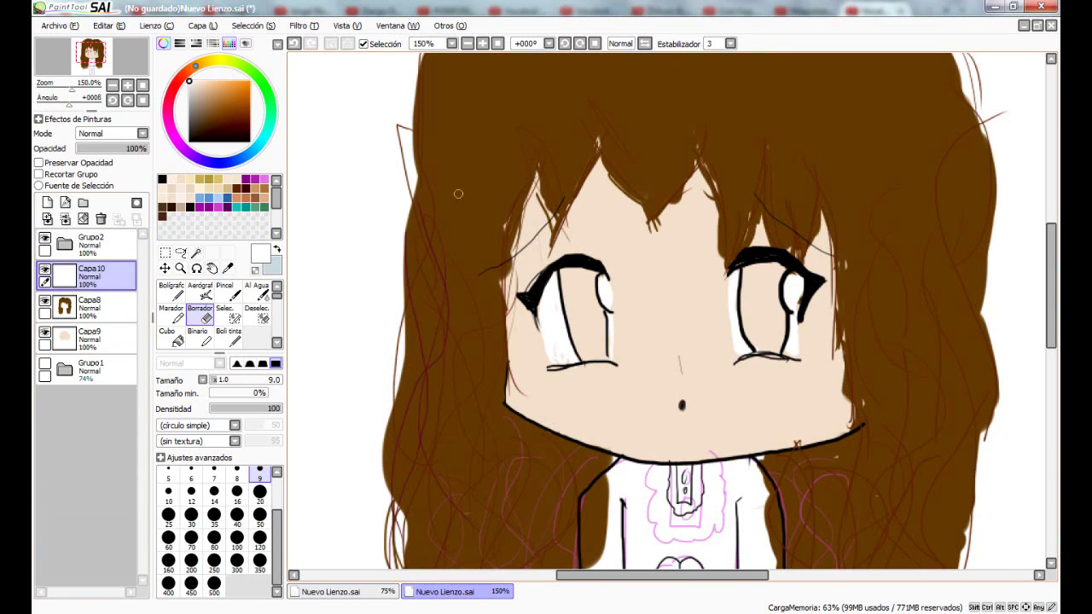
# On a new layer, fill both irises in orange-brown at pen size 20, with hair and skin hidden and the sketch group shown.
pyautogui.click(47, 203)
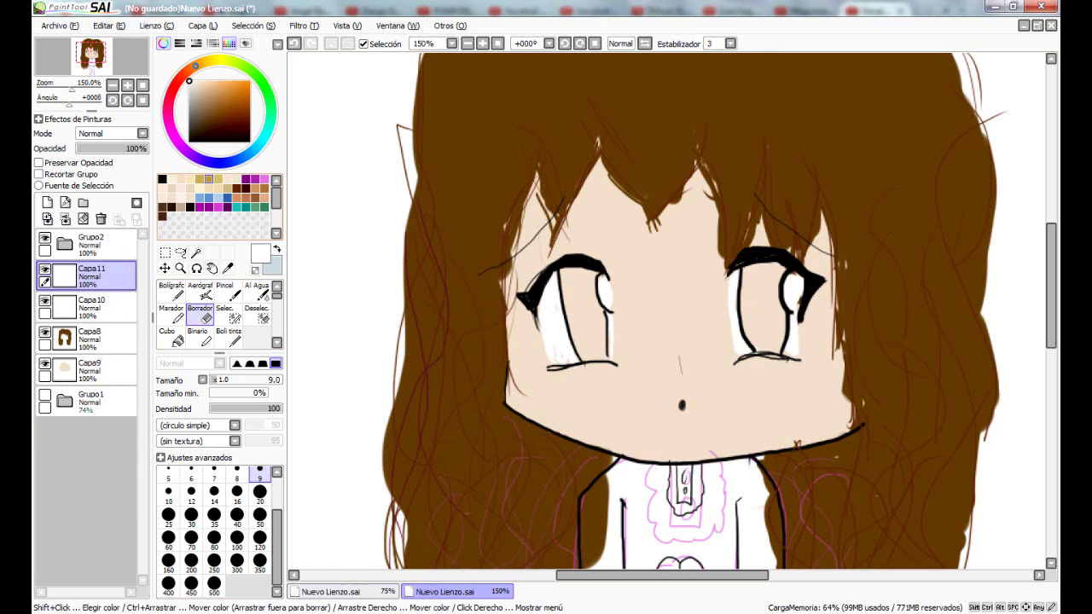
pyautogui.click(246, 198)
pyautogui.click(171, 292)
pyautogui.moveTo(582, 284); pyautogui.dragTo(602, 317)
pyautogui.moveTo(588, 278)
pyautogui.mouseDown()
pyautogui.moveTo(573, 323)
pyautogui.moveTo(593, 326)
pyautogui.moveTo(596, 359)
pyautogui.mouseUp()
pyautogui.click(44, 363)
pyautogui.click(44, 332)
pyautogui.click(44, 395)
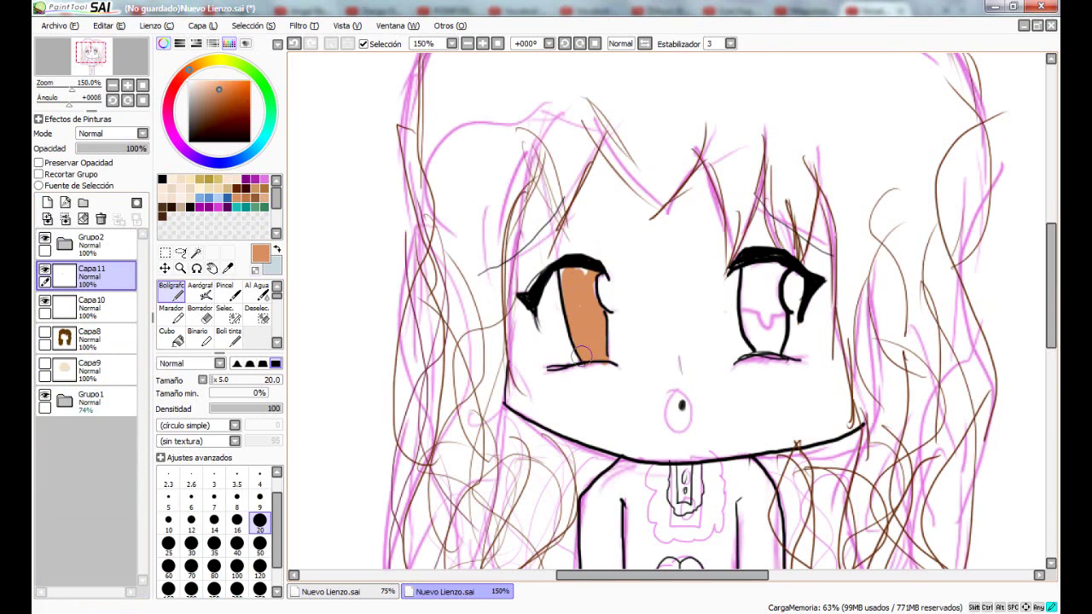
pyautogui.moveTo(749, 275)
pyautogui.mouseDown()
pyautogui.moveTo(748, 334)
pyautogui.moveTo(768, 347)
pyautogui.moveTo(781, 341)
pyautogui.moveTo(780, 299)
pyautogui.moveTo(766, 330)
pyautogui.moveTo(760, 310)
pyautogui.moveTo(755, 328)
pyautogui.moveTo(761, 271)
pyautogui.mouseUp()
# Add a new layer clipped to the iris layer and lower the iris layer's opacity to 38%.
pyautogui.click(47, 203)
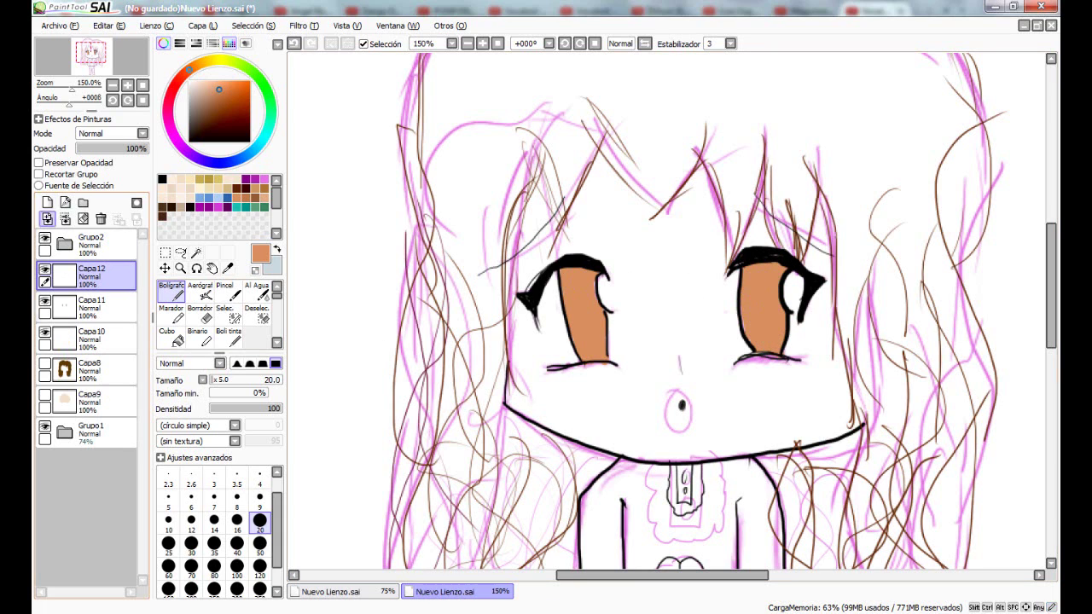
pyautogui.click(45, 300)
pyautogui.click(46, 300)
pyautogui.click(39, 174)
pyautogui.click(92, 308)
pyautogui.moveTo(145, 149); pyautogui.dragTo(102, 148)
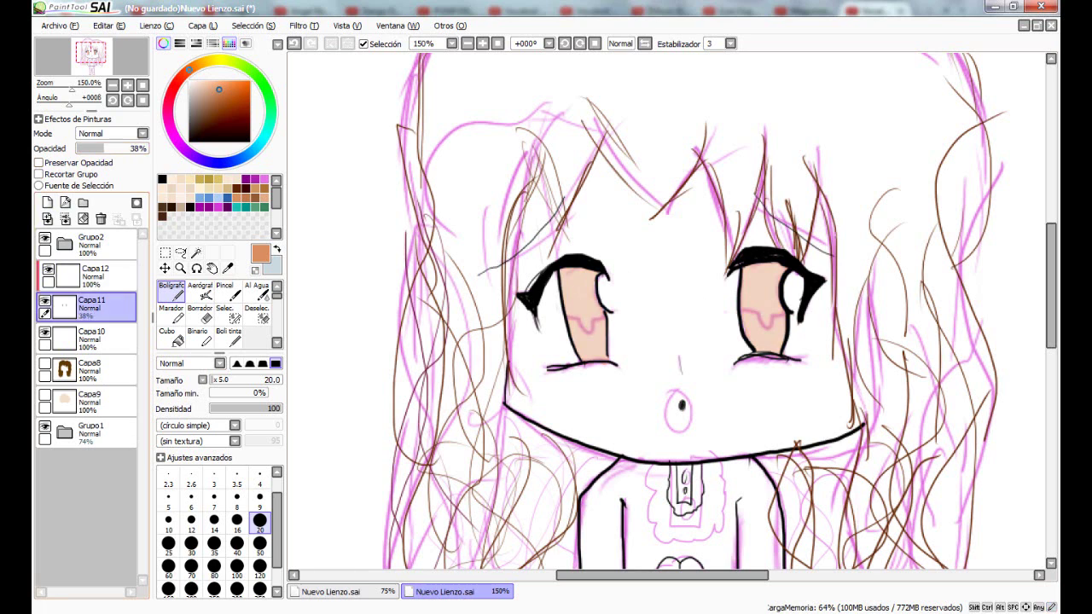
# Shade the upper part of both irises in a darker brown on the clipped layer and restore the iris layer to 100% opacity.
pyautogui.click(89, 276)
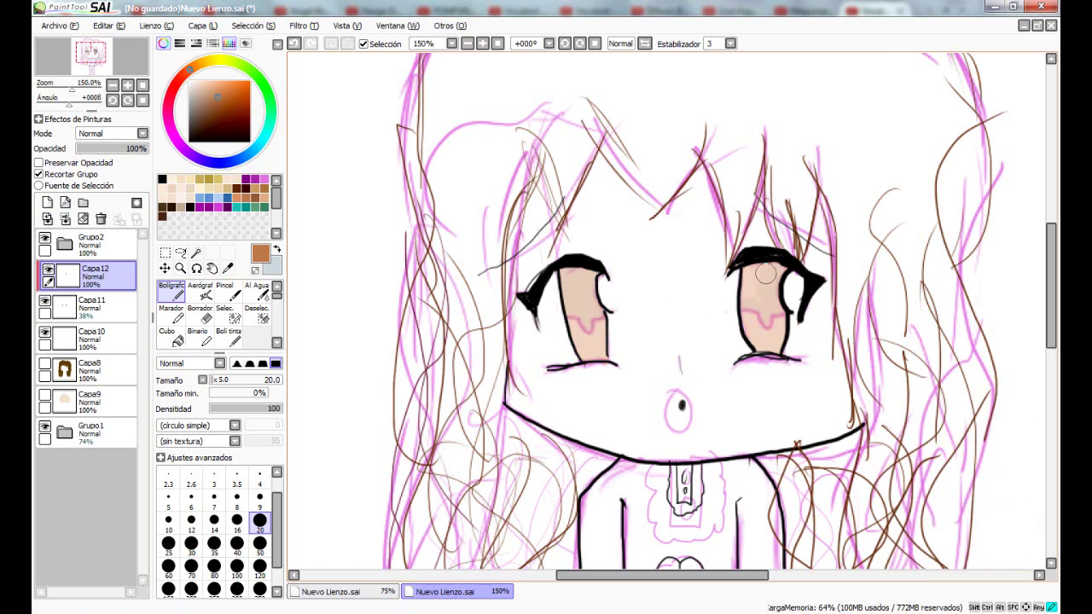
pyautogui.click(92, 308)
pyautogui.click(147, 148)
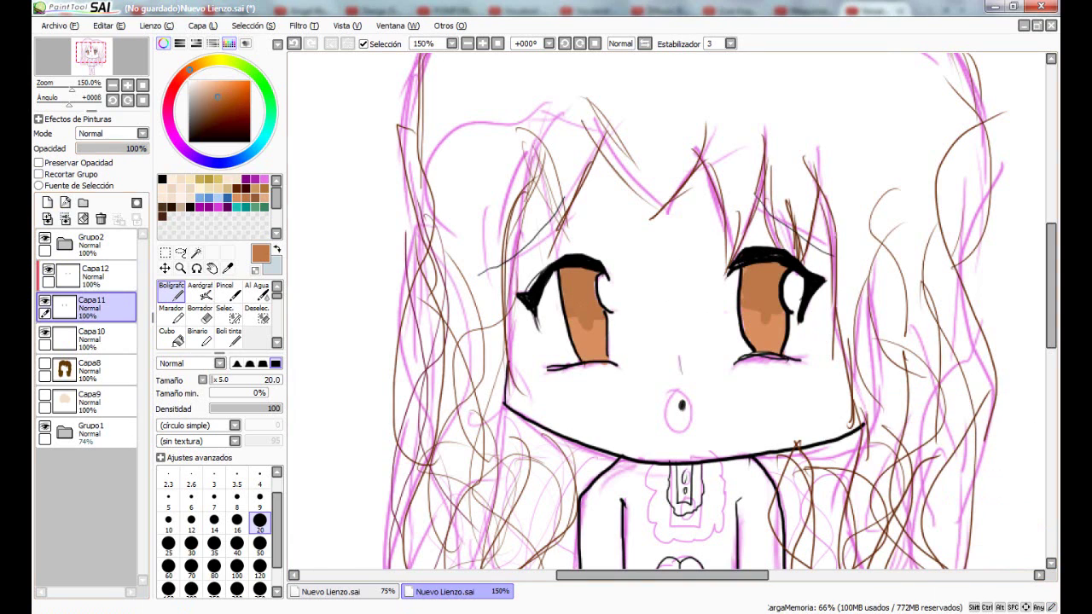
pyautogui.click(92, 277)
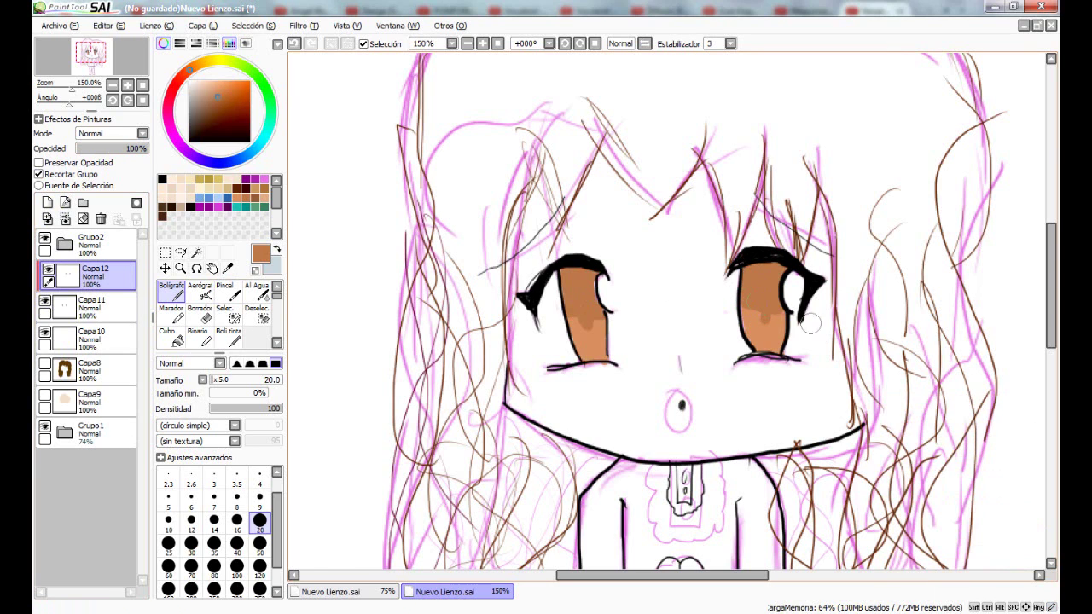
# Hide the sketch group and show the hair and skin layers again.
pyautogui.click(44, 426)
pyautogui.click(45, 363)
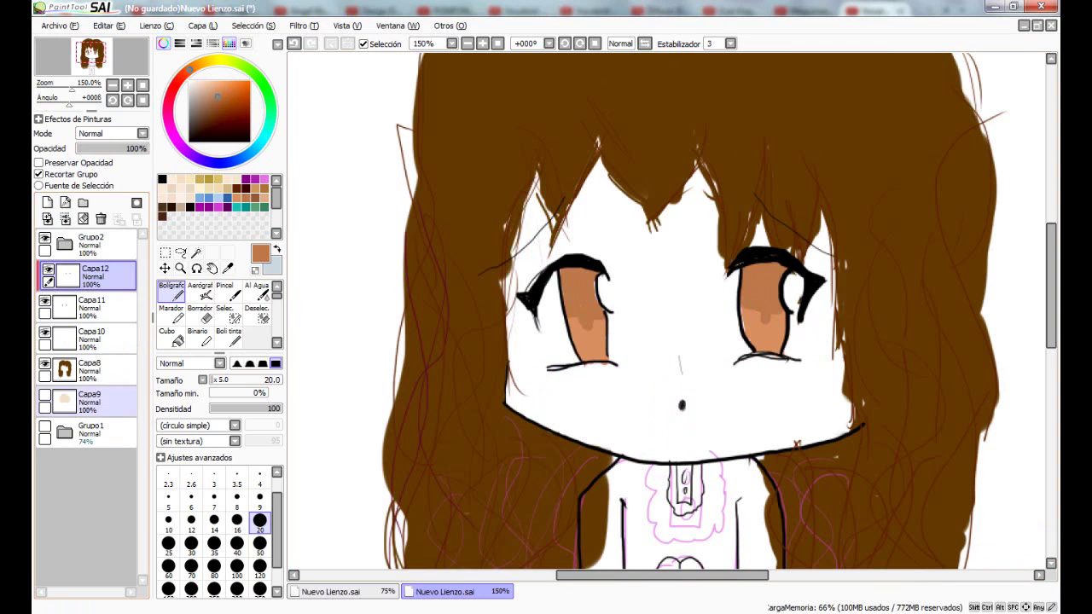
pyautogui.click(45, 395)
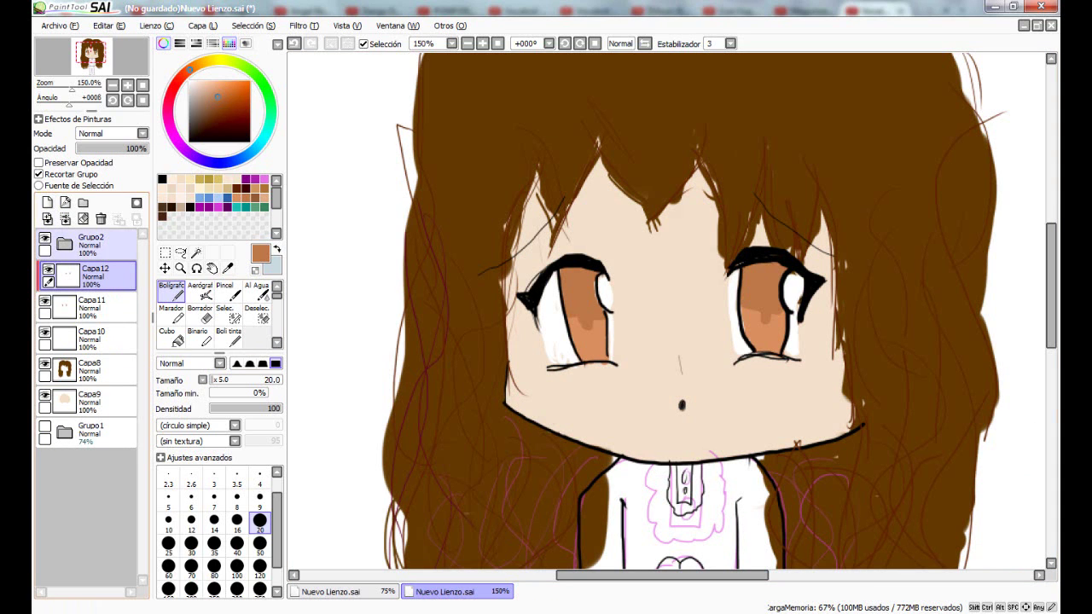
# On a new layer, fill the left sleeve in dark red at pen size 20 and move that layer directly above the hair layer.
pyautogui.moveTo(72, 88); pyautogui.dragTo(62, 88)
pyautogui.click(233, 162)
pyautogui.click(48, 203)
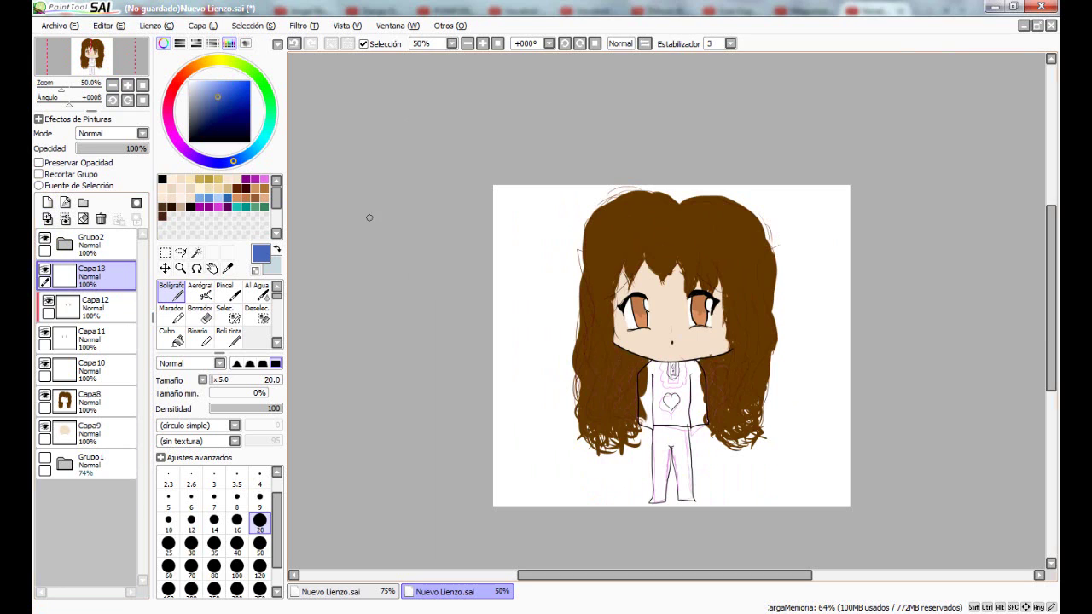
pyautogui.click(171, 96)
pyautogui.moveTo(245, 123); pyautogui.dragTo(242, 109)
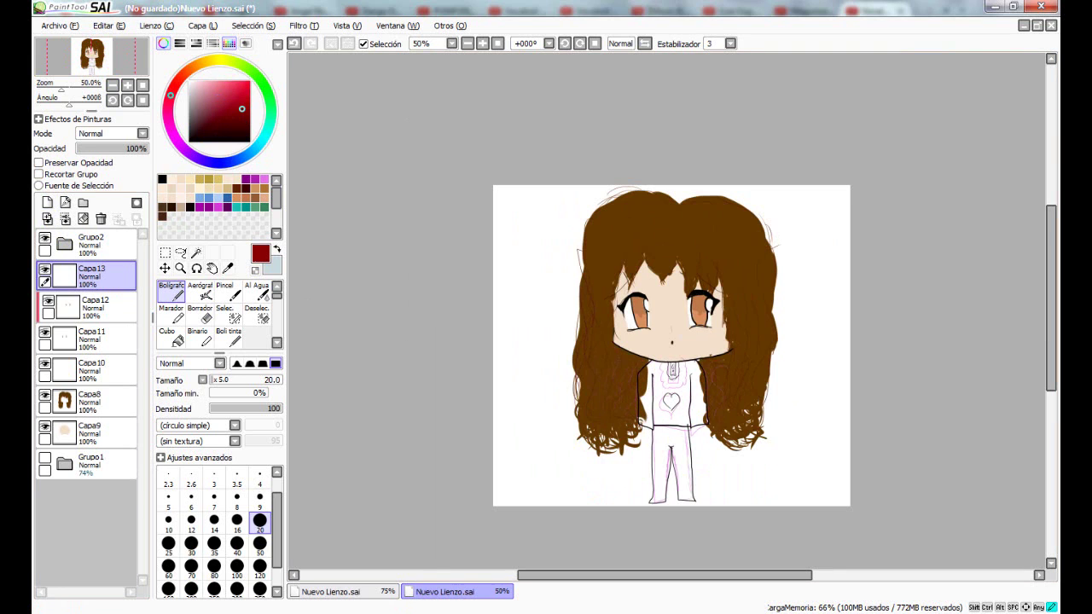
pyautogui.moveTo(644, 376); pyautogui.dragTo(649, 414)
pyautogui.click(69, 87)
pyautogui.moveTo(95, 54); pyautogui.dragTo(96, 56)
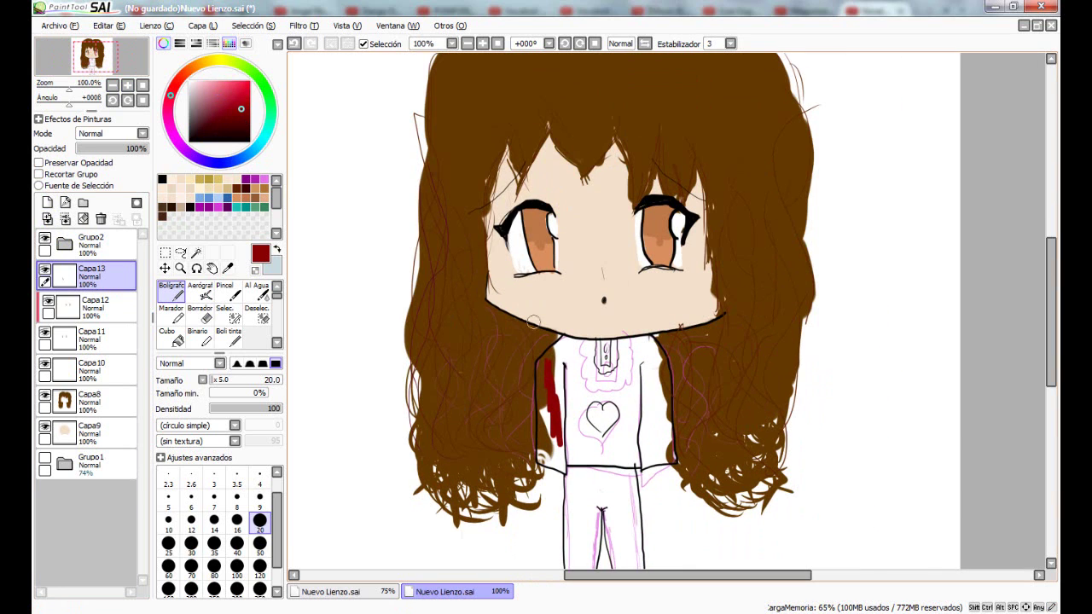
pyautogui.moveTo(563, 348); pyautogui.dragTo(559, 366)
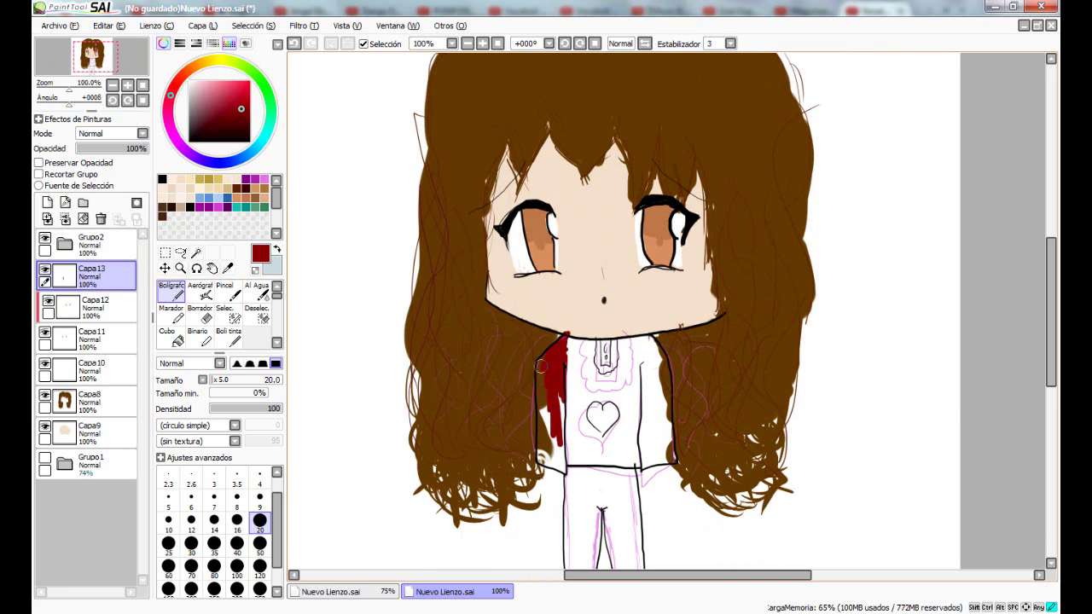
pyautogui.moveTo(98, 276)
pyautogui.mouseDown()
pyautogui.moveTo(98, 450)
pyautogui.moveTo(90, 375)
pyautogui.mouseUp()
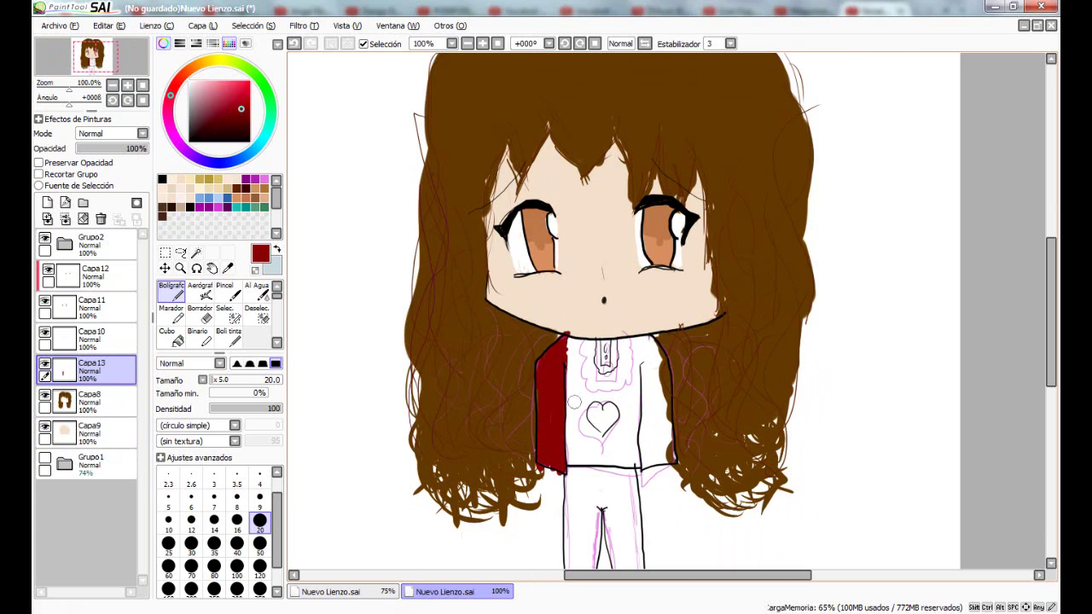
# Paint the sides and lower part of the sweater's torso and the right sleeve in dark red with the size 20 pen.
pyautogui.moveTo(571, 340); pyautogui.dragTo(570, 408)
pyautogui.moveTo(564, 439); pyautogui.dragTo(568, 388)
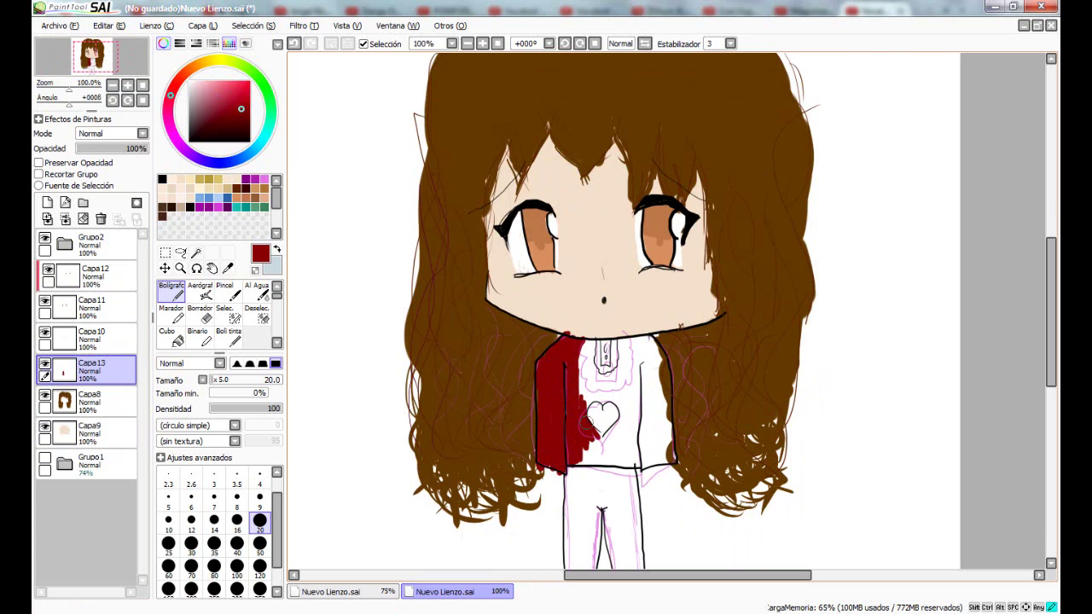
pyautogui.moveTo(635, 433)
pyautogui.mouseDown()
pyautogui.moveTo(634, 342)
pyautogui.moveTo(647, 345)
pyautogui.moveTo(664, 375)
pyautogui.mouseUp()
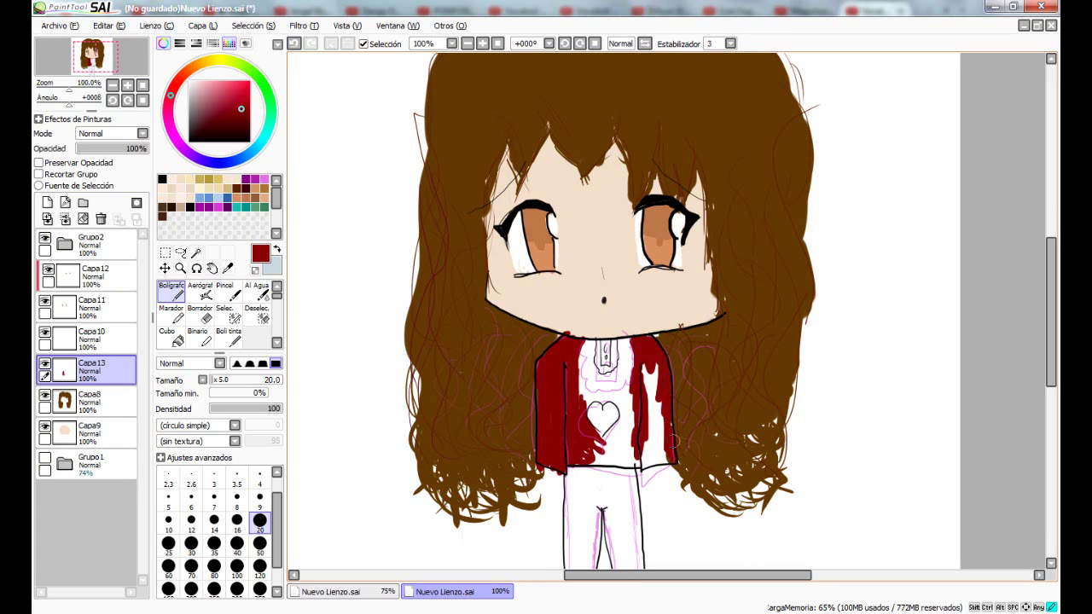
pyautogui.moveTo(673, 440); pyautogui.dragTo(645, 366)
pyautogui.moveTo(653, 411); pyautogui.dragTo(669, 459)
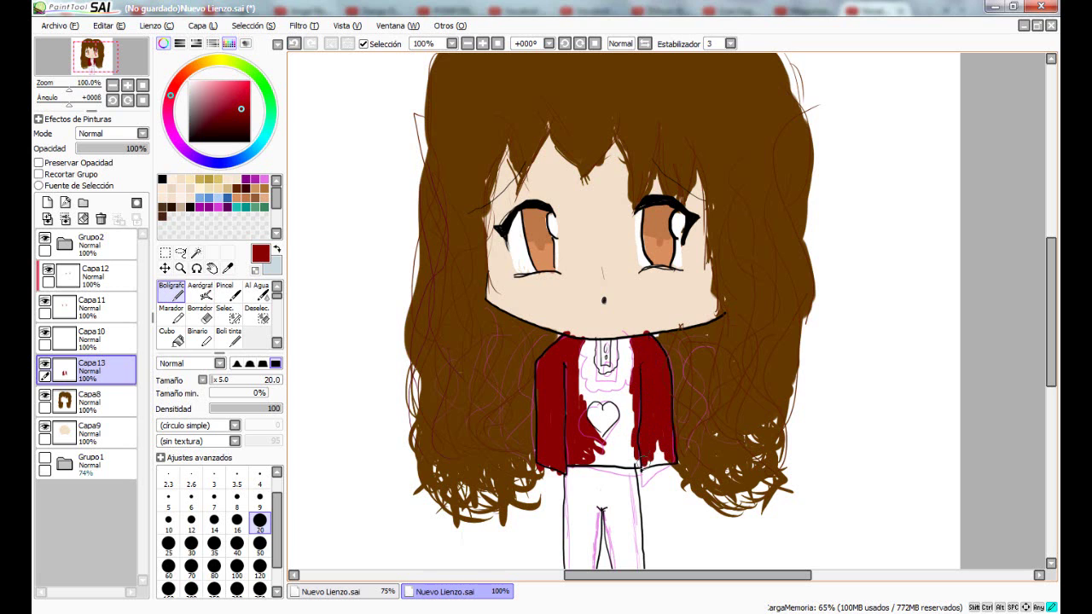
pyautogui.moveTo(584, 452); pyautogui.dragTo(606, 459)
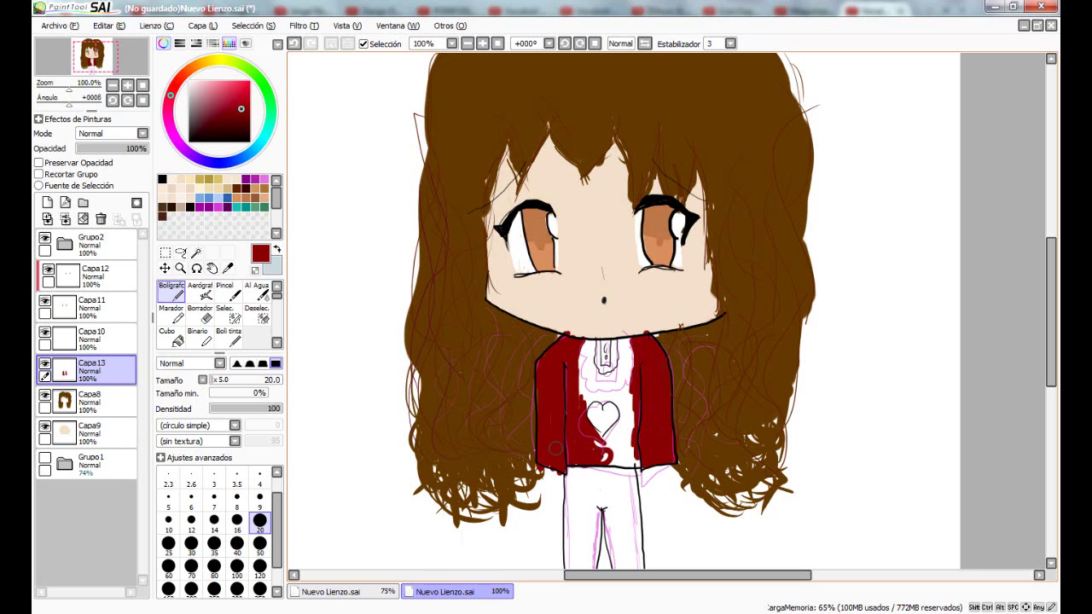
# Select the area outside the line art, erase the red overspill below the left sleeve on the clothing layer, and deselect.
pyautogui.click(91, 245)
pyautogui.click(196, 253)
pyautogui.click(358, 290)
pyautogui.click(92, 400)
pyautogui.click(94, 370)
pyautogui.click(200, 314)
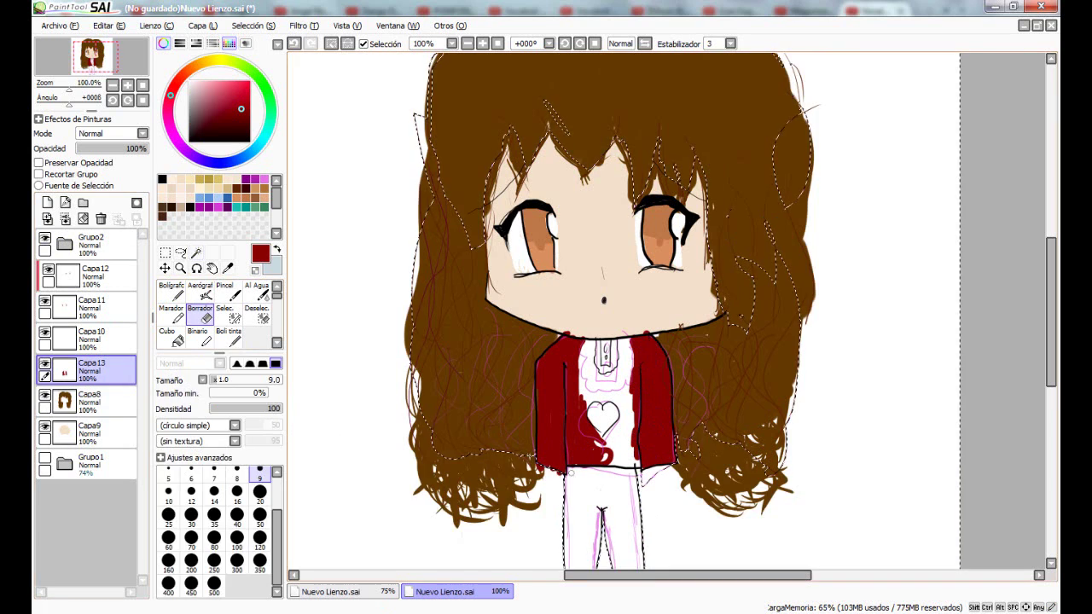
pyautogui.hotkey('ctrl', 'd')
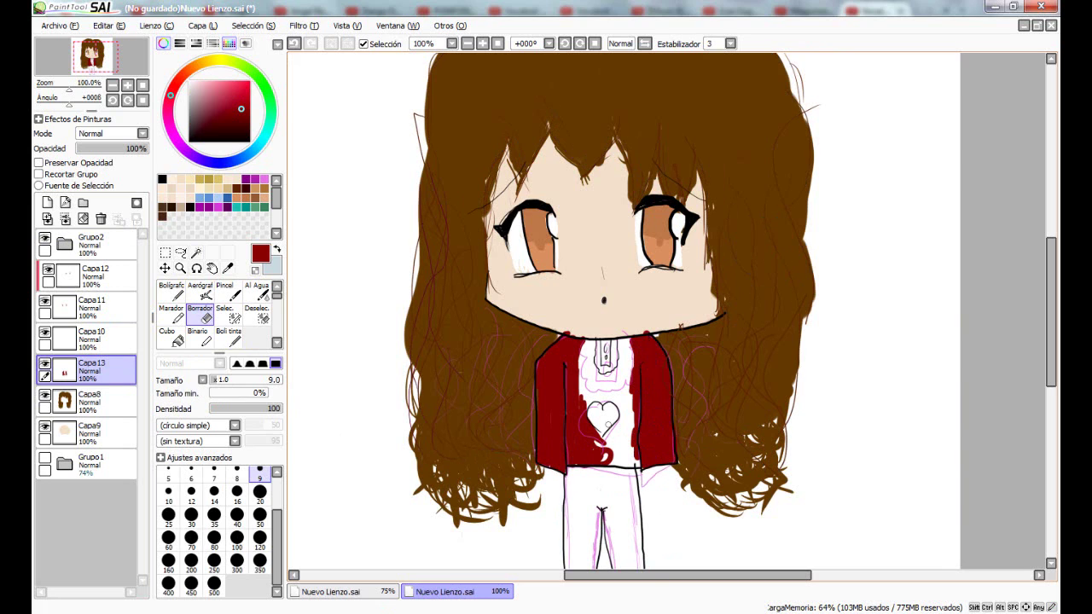
# Fill the rest of the sweater front in dark red around the collar and heart, and erase the spill inside the heart.
pyautogui.press('n')
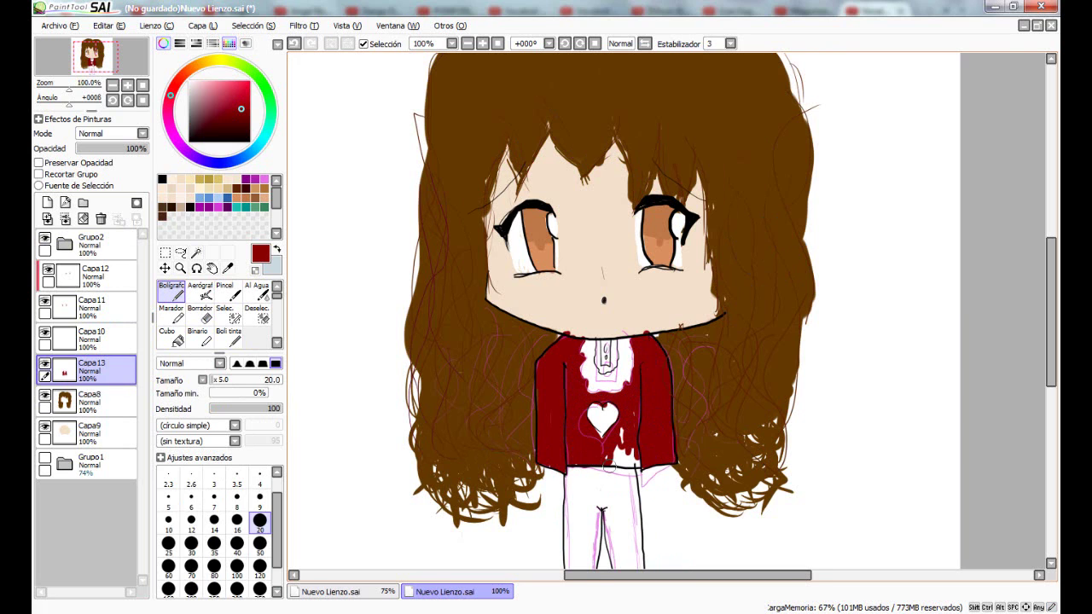
pyautogui.scroll(3, 609, 465)
pyautogui.moveTo(639, 446); pyautogui.dragTo(570, 448)
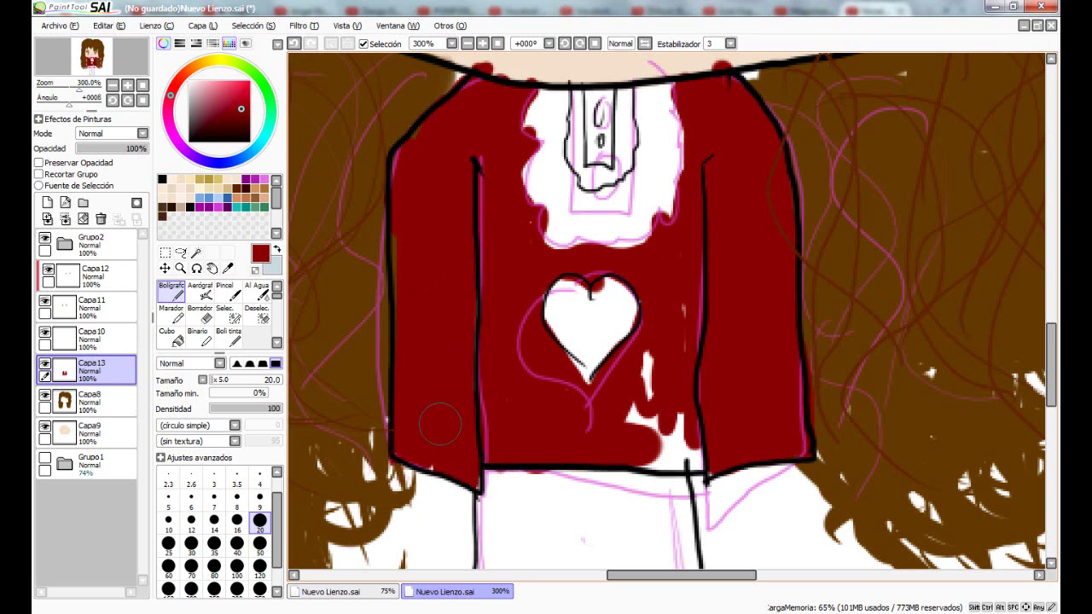
pyautogui.moveTo(660, 381)
pyautogui.mouseDown()
pyautogui.moveTo(659, 358)
pyautogui.moveTo(651, 451)
pyautogui.moveTo(680, 452)
pyautogui.mouseUp()
pyautogui.click(199, 318)
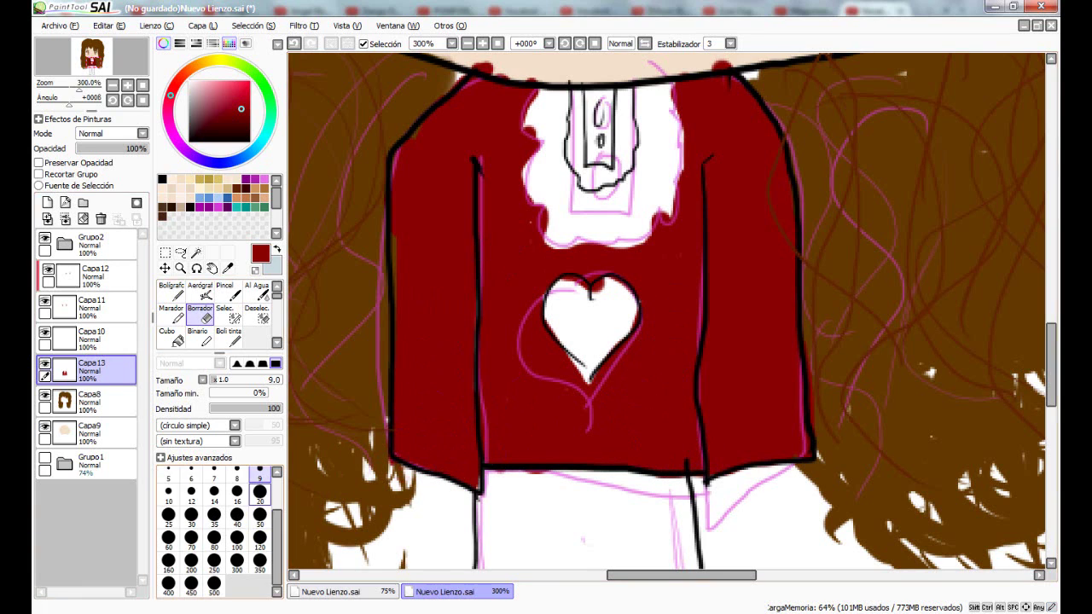
pyautogui.click(112, 85)
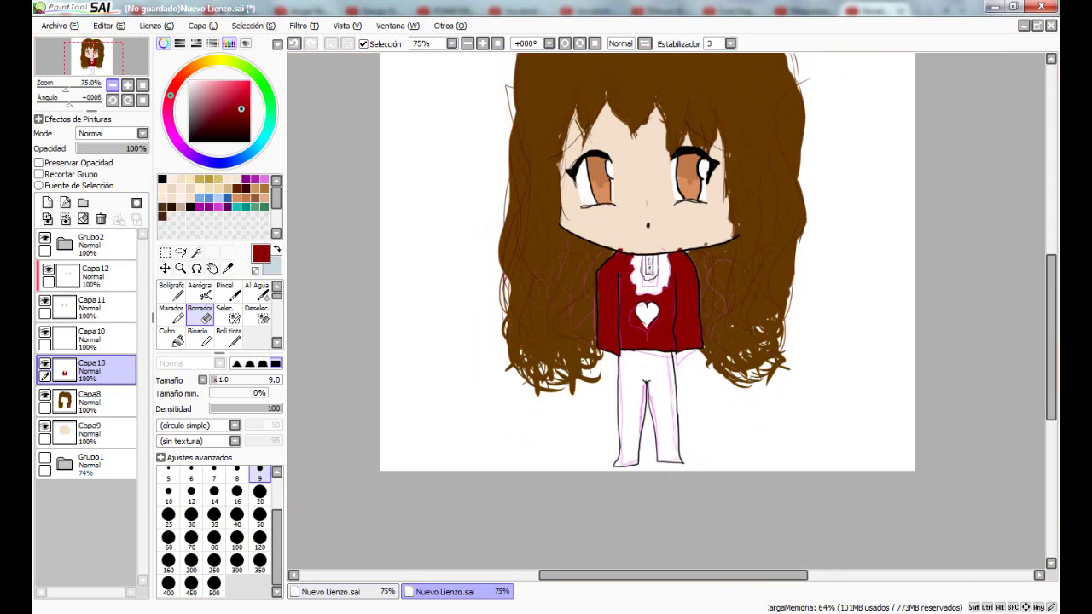
# Sample the sweater's dark red and paint over the white ruffle area, keeping the inner collar piece and heart white.
pyautogui.press('n')
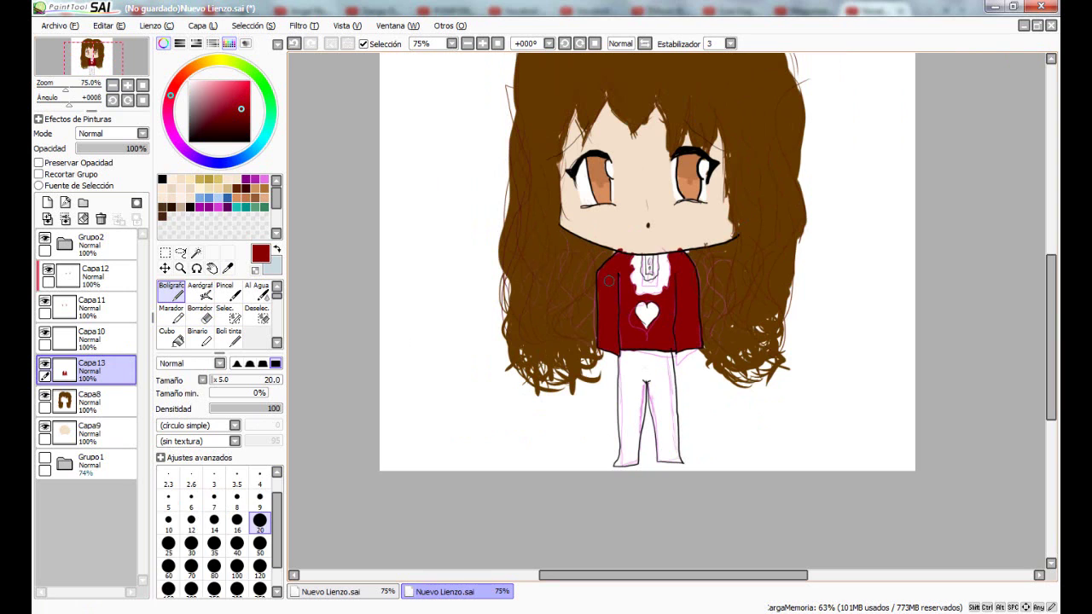
pyautogui.press('alt')
pyautogui.click(172, 292)
pyautogui.click(46, 458)
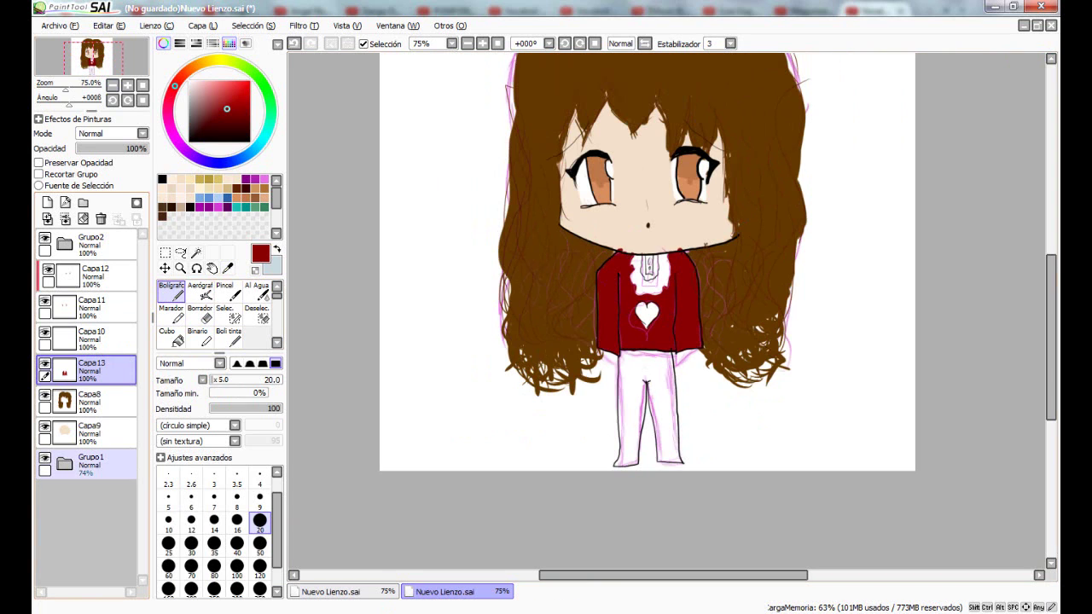
pyautogui.click(45, 458)
pyautogui.scroll(2, 666, 311)
pyautogui.moveTo(600, 234)
pyautogui.mouseDown()
pyautogui.moveTo(606, 211)
pyautogui.moveTo(618, 273)
pyautogui.moveTo(657, 229)
pyautogui.moveTo(674, 237)
pyautogui.mouseUp()
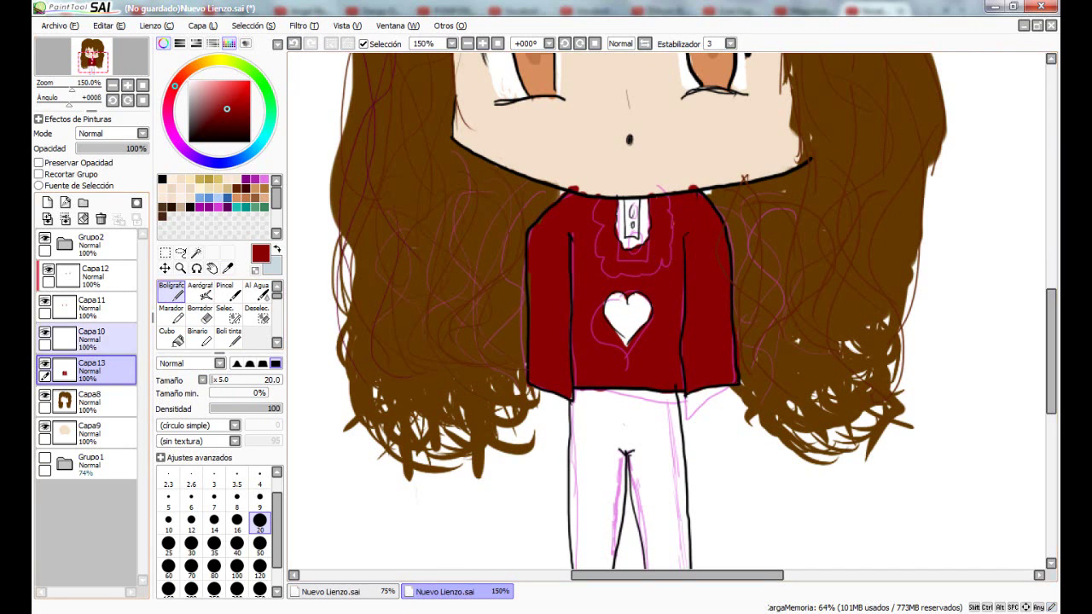
# Erase the red overspill along the chin through a selection, using eraser size 500, and hide the remaining pink sketch layer.
pyautogui.click(197, 253)
pyautogui.click(200, 314)
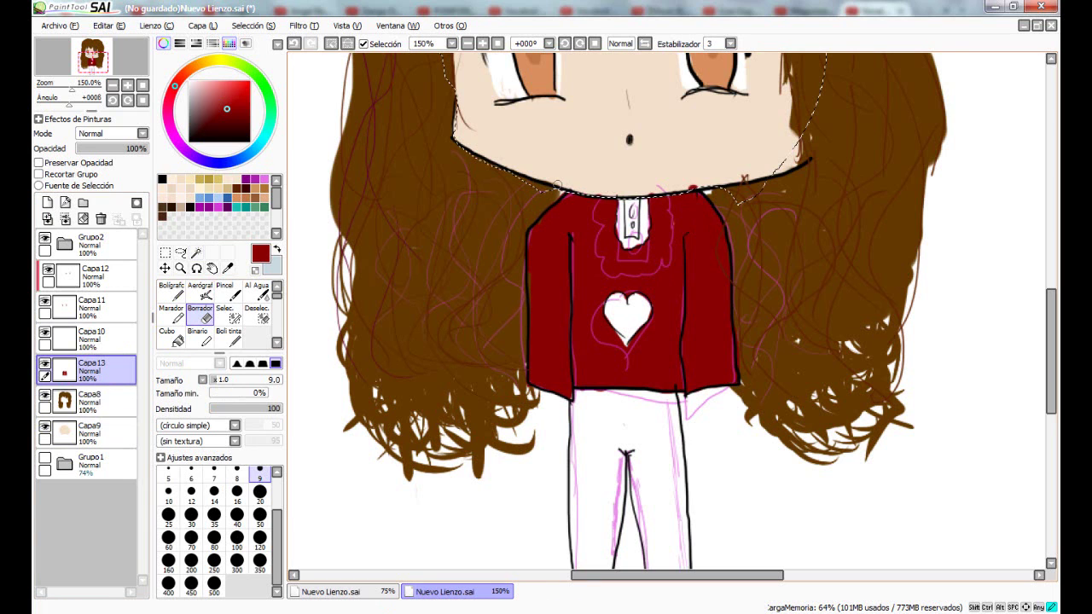
pyautogui.scroll(-2, 458, 458)
pyautogui.click(214, 585)
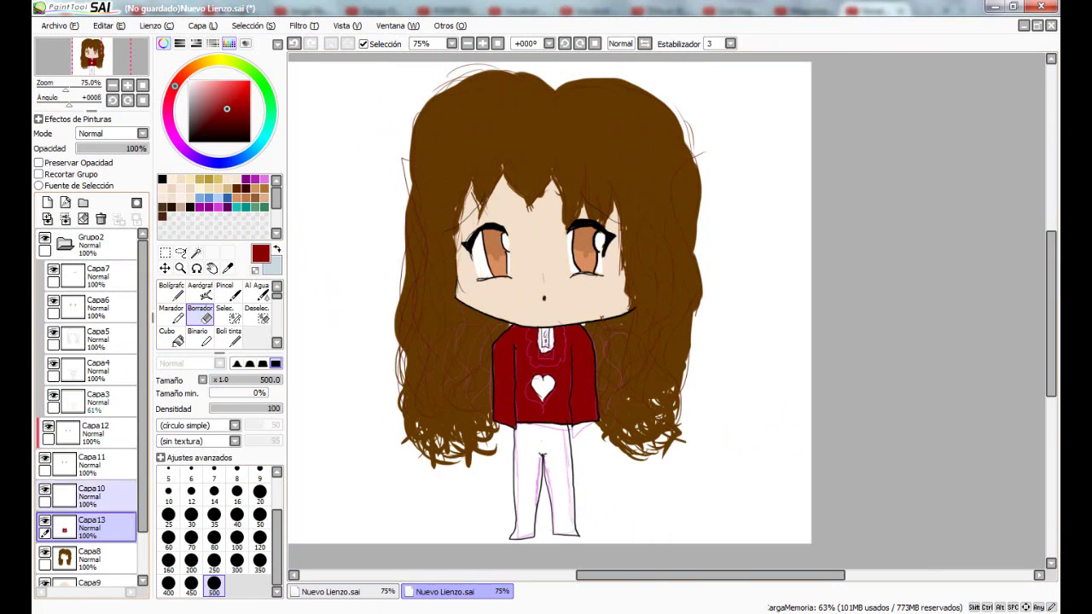
pyautogui.scroll(-3, 500, 390)
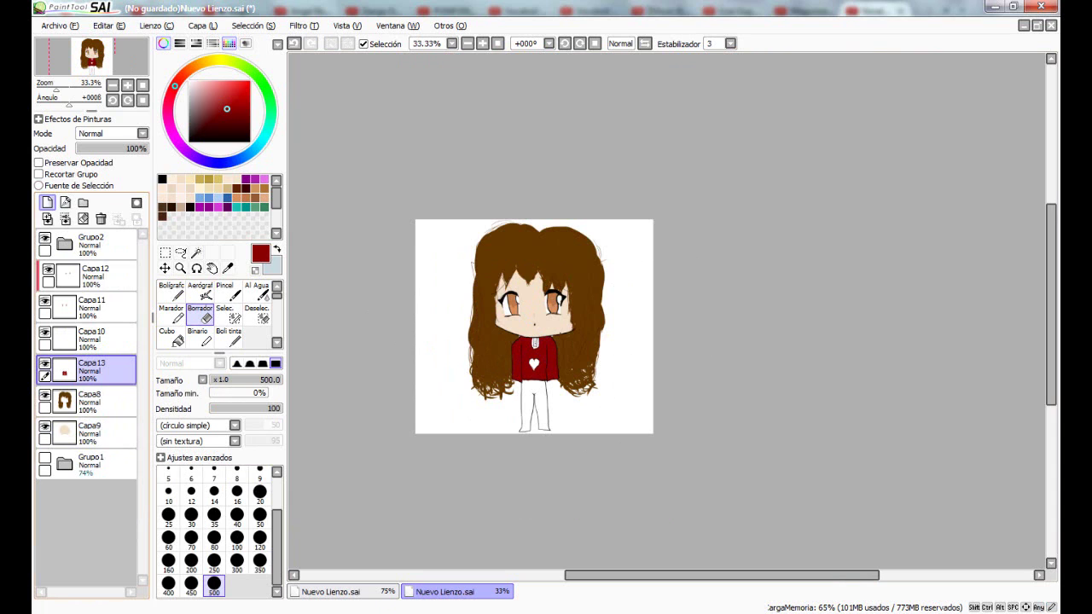
# Add a new layer above the sweater layer and paint the trousers greyish blue, enlarging the pen from size 20 to 50.
pyautogui.scroll(2, 427, 316)
pyautogui.click(47, 202)
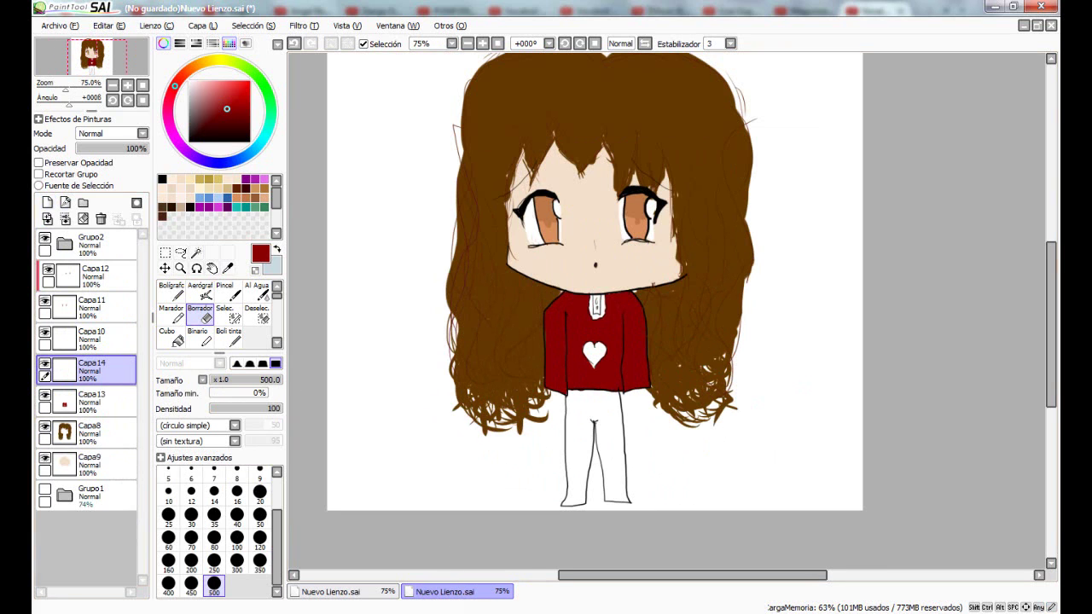
pyautogui.click(242, 157)
pyautogui.moveTo(232, 103); pyautogui.dragTo(198, 111)
pyautogui.press('n')
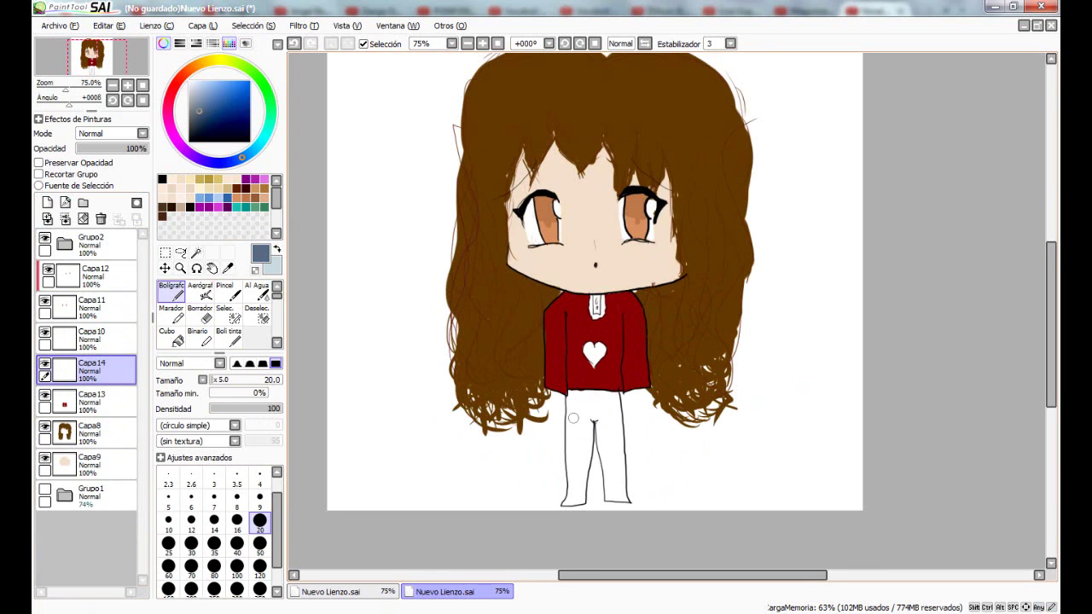
pyautogui.moveTo(582, 403)
pyautogui.mouseDown()
pyautogui.moveTo(585, 461)
pyautogui.moveTo(581, 414)
pyautogui.moveTo(601, 391)
pyautogui.moveTo(623, 406)
pyautogui.moveTo(604, 439)
pyautogui.moveTo(585, 414)
pyautogui.moveTo(568, 502)
pyautogui.moveTo(605, 497)
pyautogui.mouseUp()
pyautogui.click(259, 543)
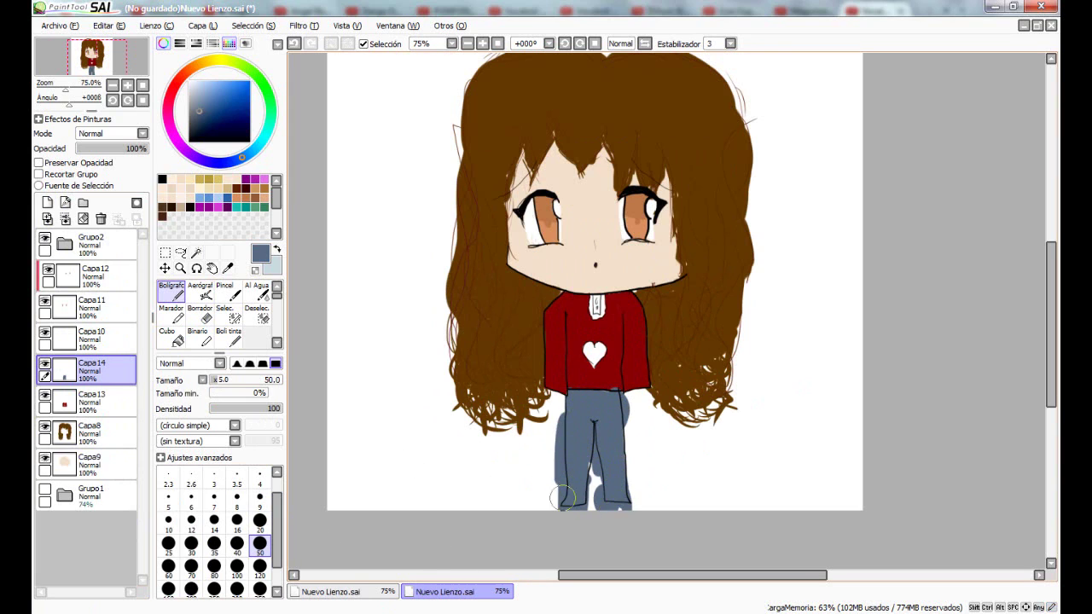
# Move the trousers layer below the skin layer, erase the blue overspill outside the line art through a selection, and deselect.
pyautogui.moveTo(94, 370); pyautogui.dragTo(93, 478)
pyautogui.click(94, 245)
pyautogui.click(196, 253)
pyautogui.click(397, 298)
pyautogui.click(96, 465)
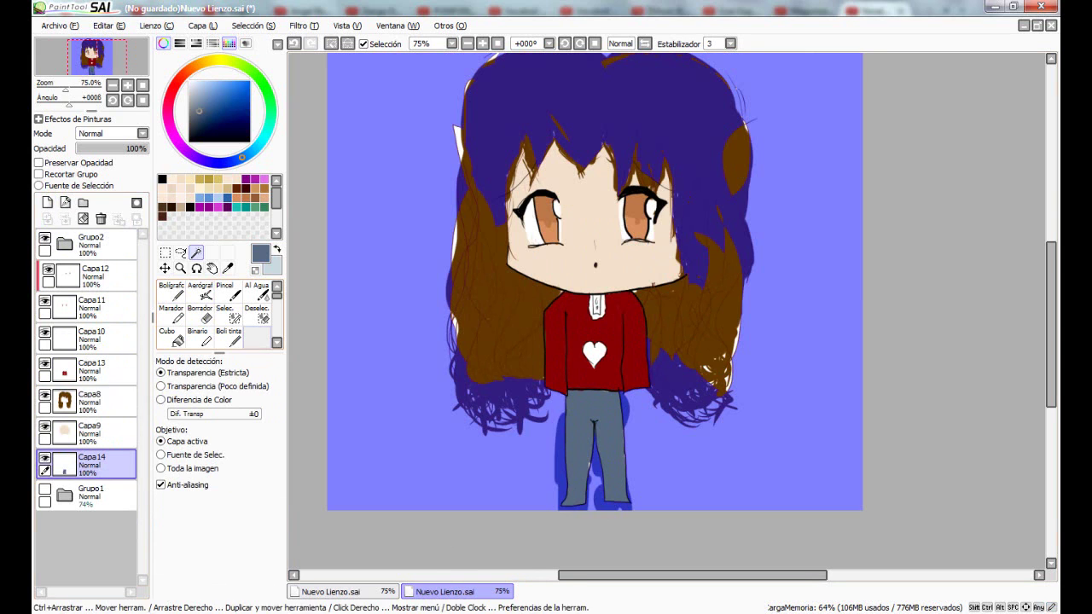
pyautogui.click(199, 313)
pyautogui.moveTo(546, 430); pyautogui.dragTo(578, 439)
pyautogui.hotkey('ctrl', 'd')
# Set the pen size to 9 and move the trousers layer directly above the sweater layer.
pyautogui.click(170, 291)
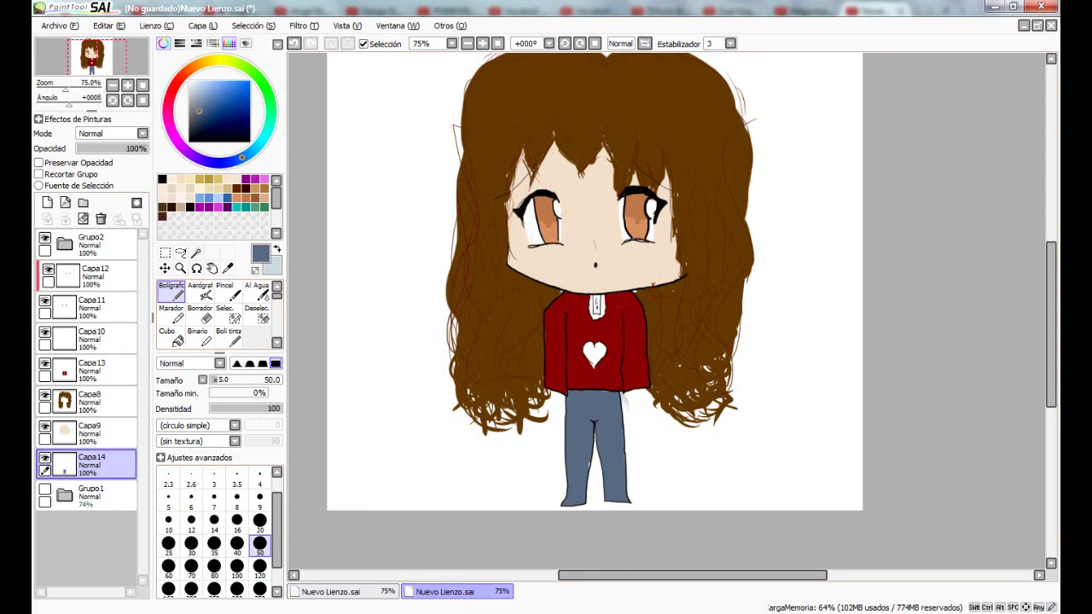
pyautogui.click(259, 500)
pyautogui.moveTo(85, 465); pyautogui.dragTo(85, 371)
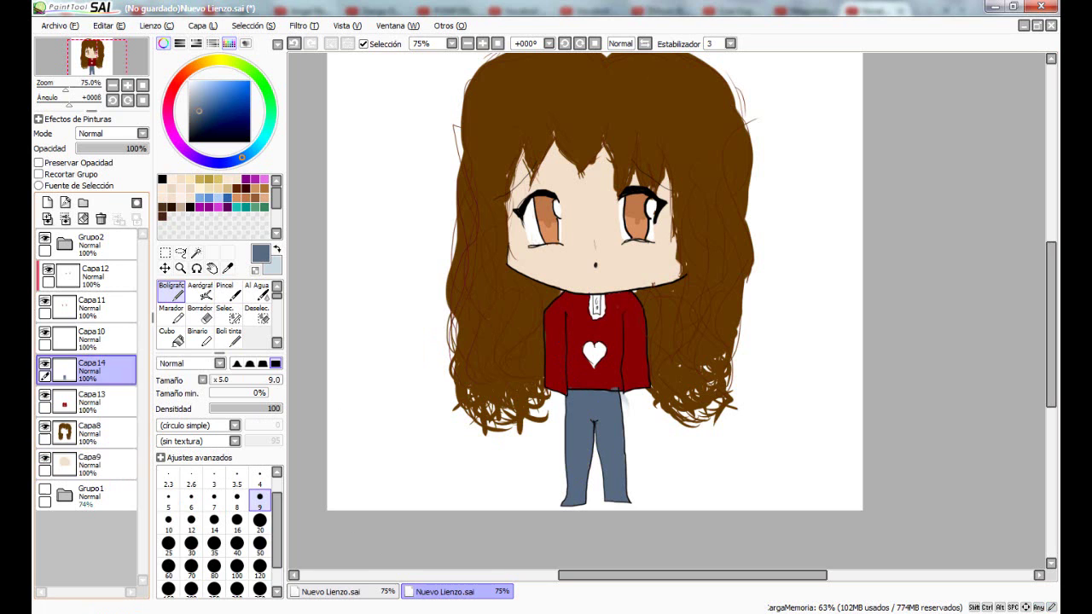
# Select the sweater area, erase the trouser colour overlapping it on the trousers layer, and deselect.
pyautogui.press('e')
pyautogui.click(98, 399)
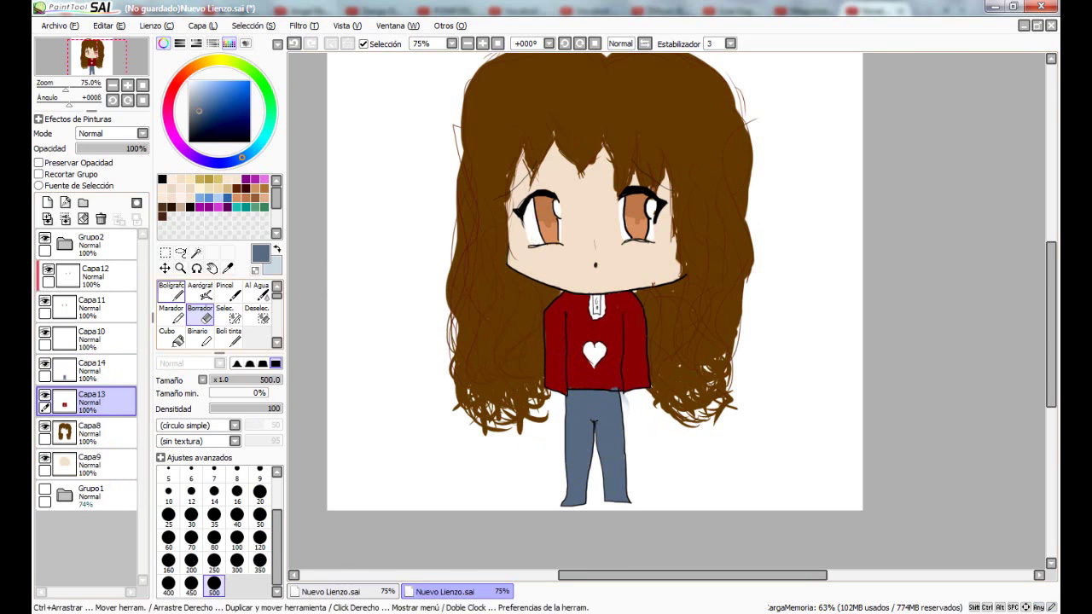
pyautogui.click(197, 254)
pyautogui.click(563, 345)
pyautogui.click(98, 369)
pyautogui.click(200, 314)
pyautogui.hotkey('ctrl', 'd')
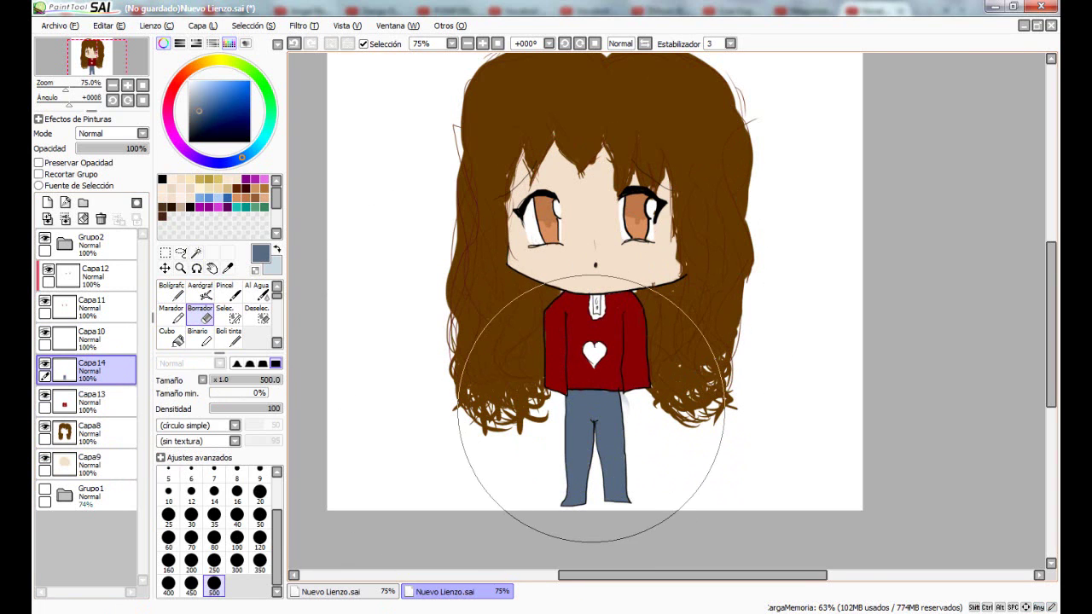
# On a new layer clipped to the trousers, paint brown boots with the size 20 pen and clean up their upper edges.
pyautogui.scroll(2, 592, 408)
pyautogui.scroll(-4, 586, 407)
pyautogui.scroll(2, 546, 408)
pyautogui.moveTo(570, 460); pyautogui.dragTo(575, 370)
pyautogui.scroll(1, 566, 501)
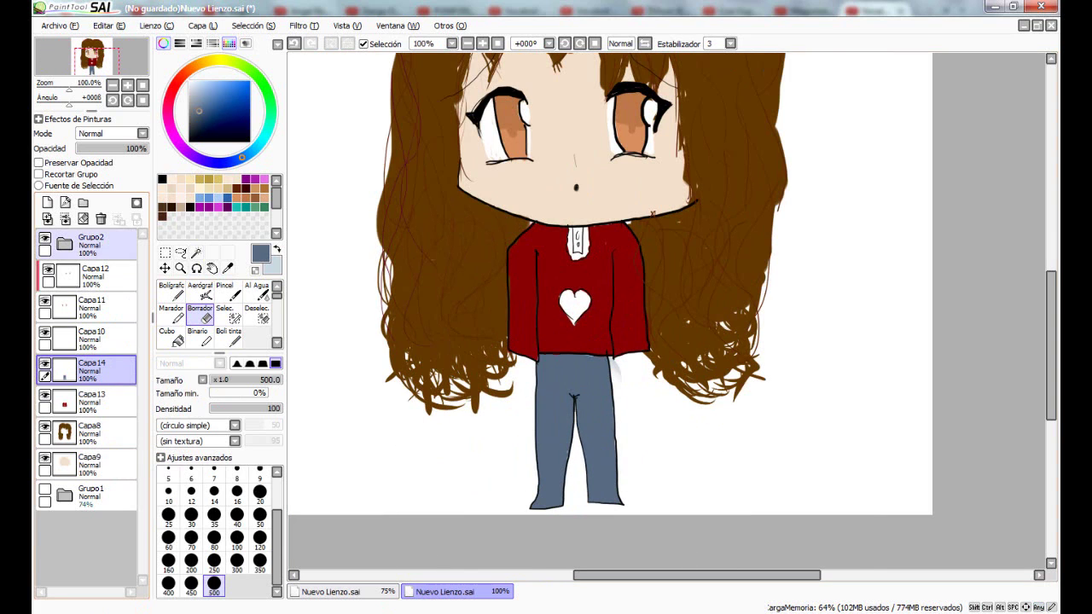
pyautogui.click(47, 203)
pyautogui.click(38, 174)
pyautogui.press('n')
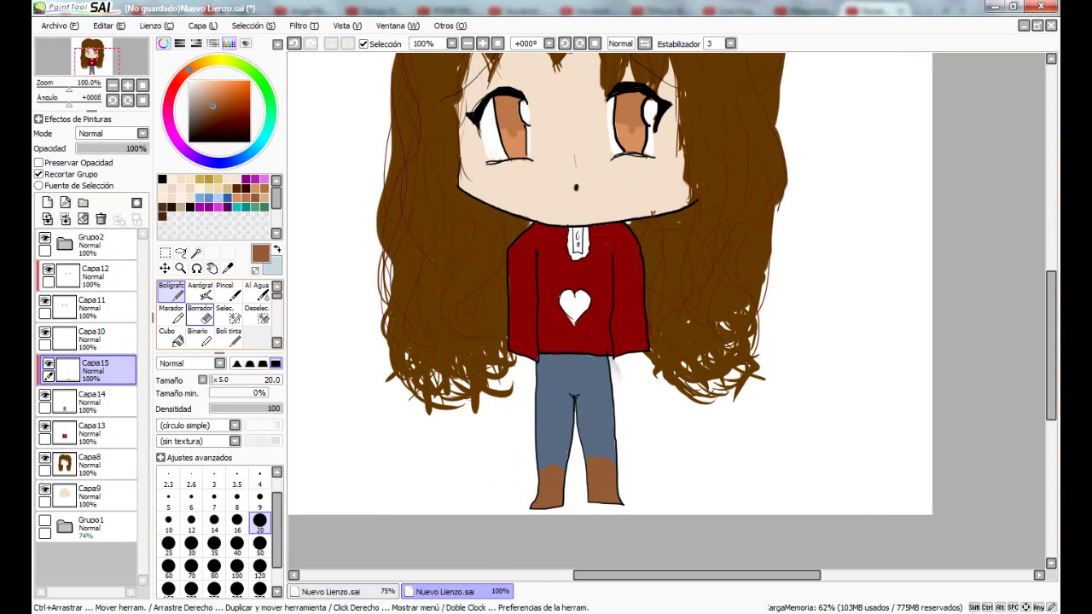
pyautogui.press('e')
pyautogui.moveTo(588, 471)
pyautogui.mouseDown()
pyautogui.moveTo(614, 464)
pyautogui.moveTo(523, 473)
pyautogui.moveTo(588, 481)
pyautogui.moveTo(546, 457)
pyautogui.moveTo(602, 461)
pyautogui.mouseUp()
pyautogui.press('n')
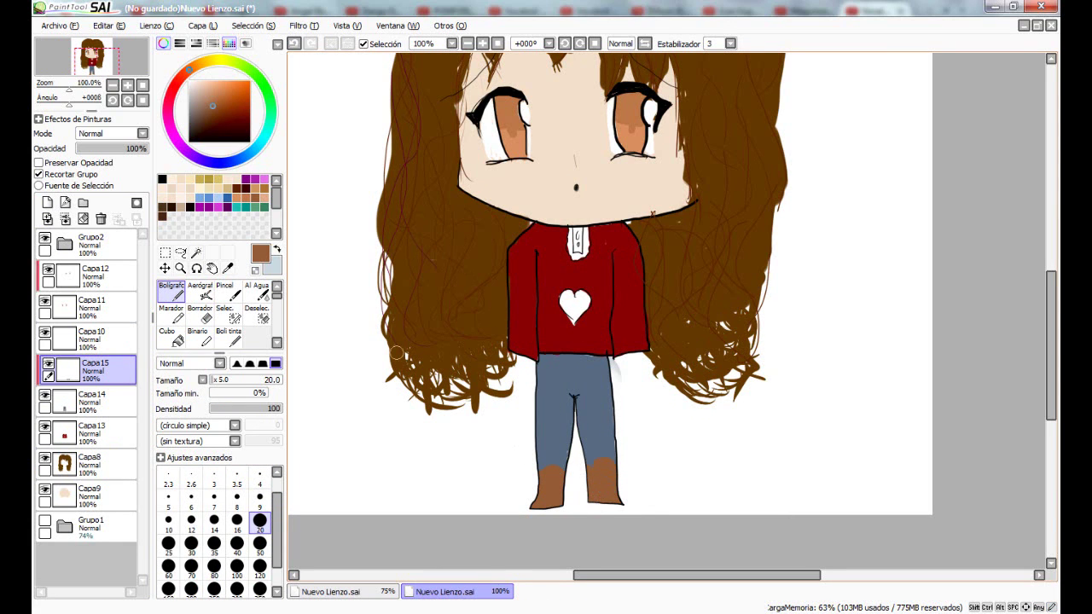
# Add a new layer clipped to the hair layer, sample the hair's brown and brighten it slightly for painting.
pyautogui.click(112, 85)
pyautogui.click(95, 465)
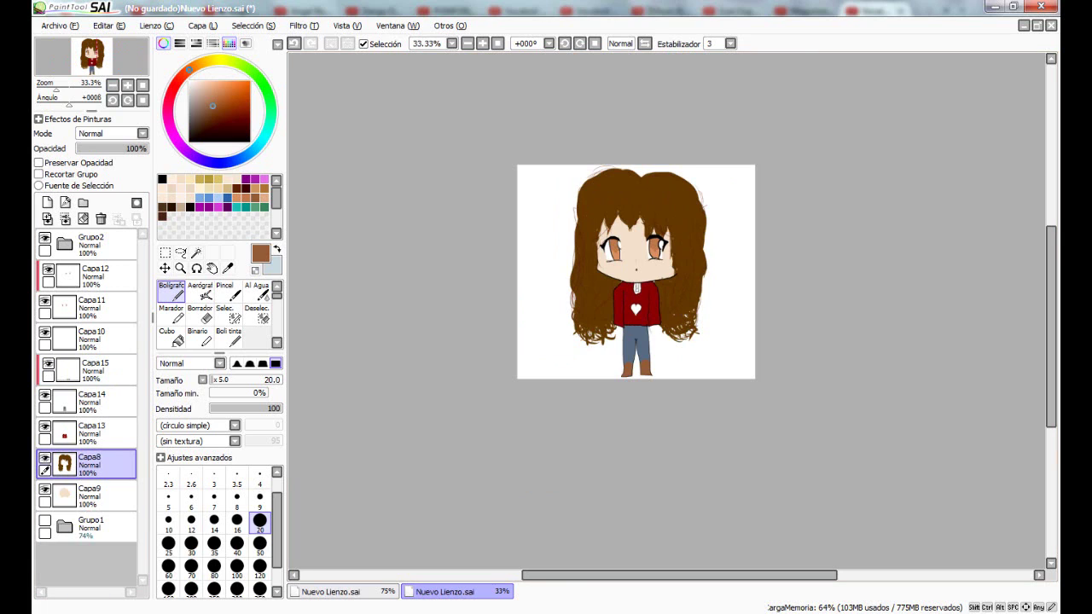
pyautogui.click(47, 202)
pyautogui.click(228, 267)
pyautogui.click(597, 204)
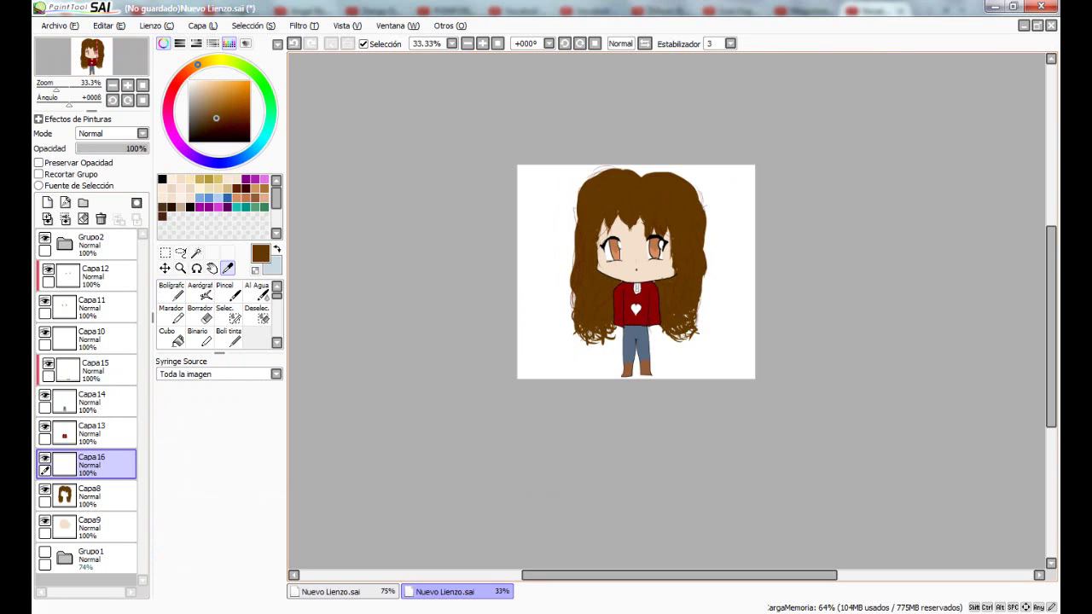
pyautogui.click(39, 174)
pyautogui.moveTo(219, 118); pyautogui.dragTo(219, 108)
pyautogui.click(171, 292)
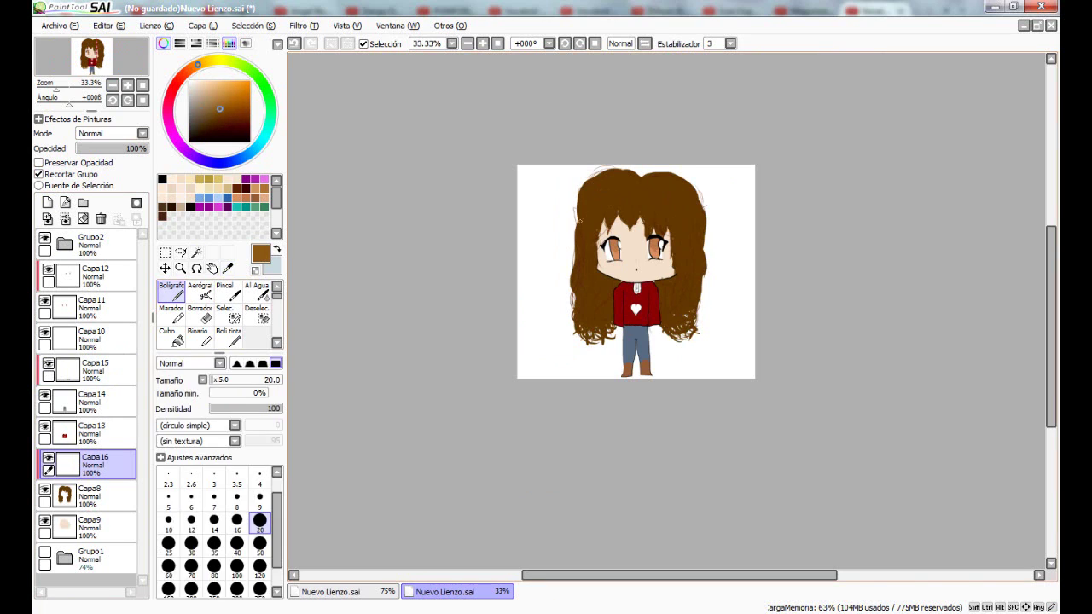
pyautogui.moveTo(582, 217); pyautogui.dragTo(580, 296)
pyautogui.hotkey('ctrl', 'z')
pyautogui.scroll(-2, 589, 273)
pyautogui.scroll(4, 589, 273)
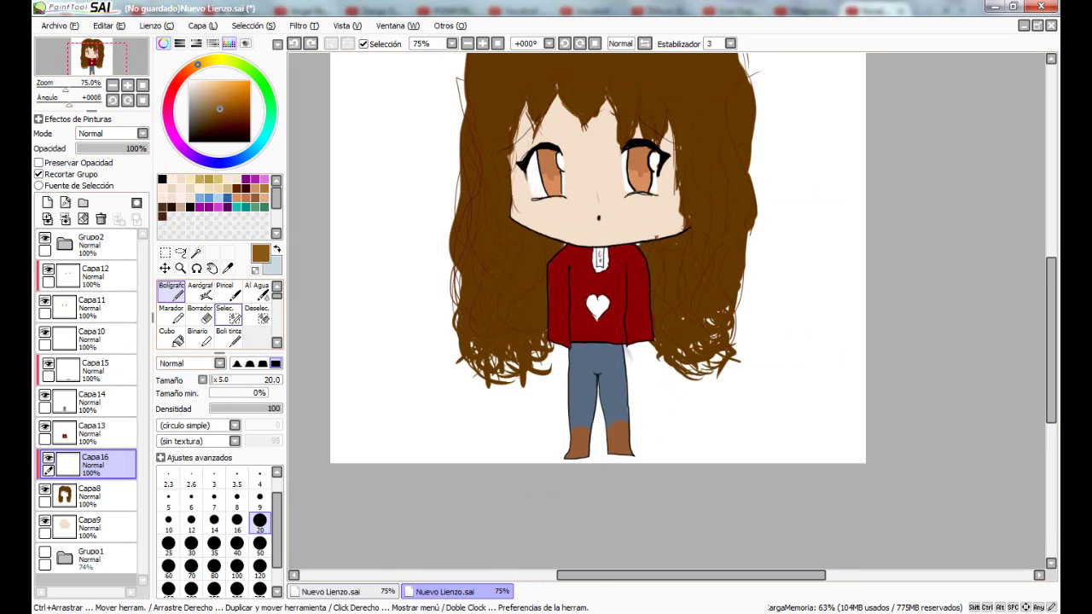
# Hide the hair line-art layer Capa5 in Grupo2 and paint lighter brown strands over the hair with the size 20 marker.
pyautogui.click(172, 314)
pyautogui.moveTo(580, 256)
pyautogui.mouseDown()
pyautogui.moveTo(608, 348)
pyautogui.moveTo(607, 385)
pyautogui.mouseUp()
pyautogui.click(259, 571)
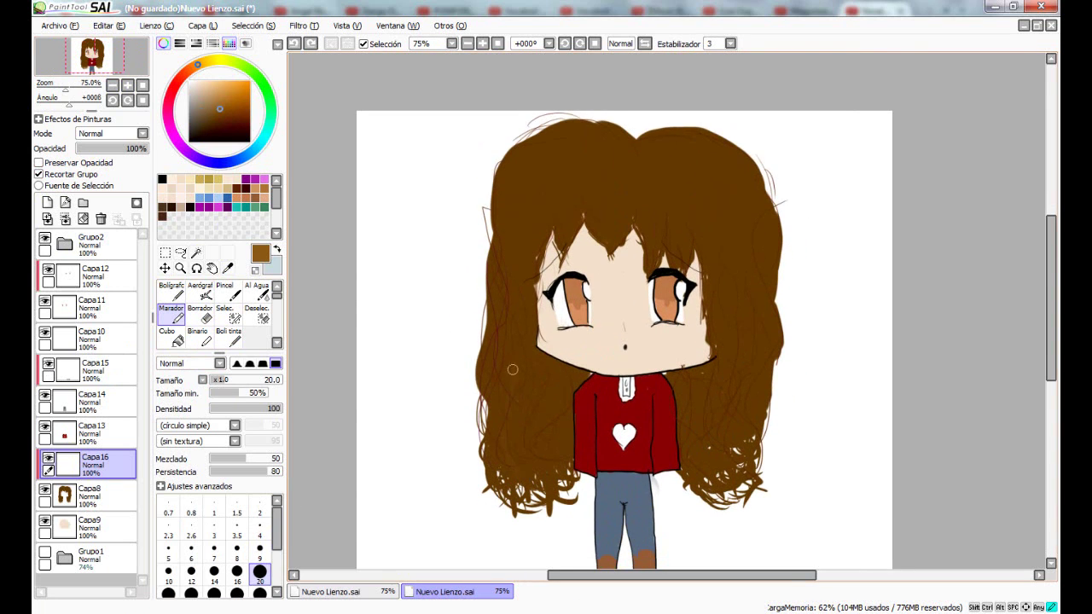
pyautogui.click(65, 243)
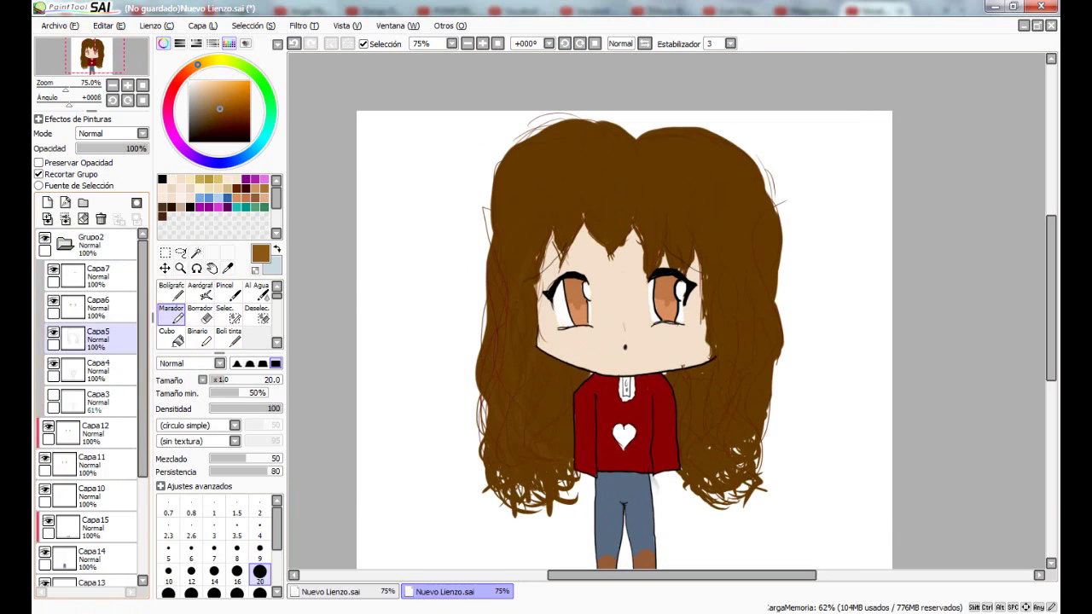
pyautogui.click(54, 333)
pyautogui.click(64, 244)
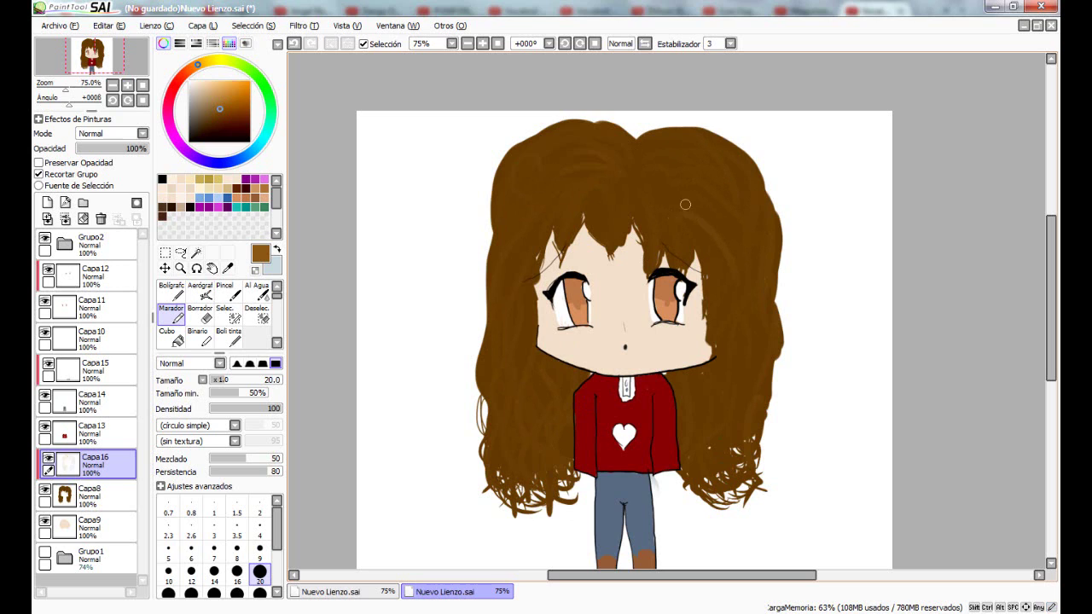
# Pick a pale peach colour and paint long highlight strands down the hair beside the face.
pyautogui.click(210, 84)
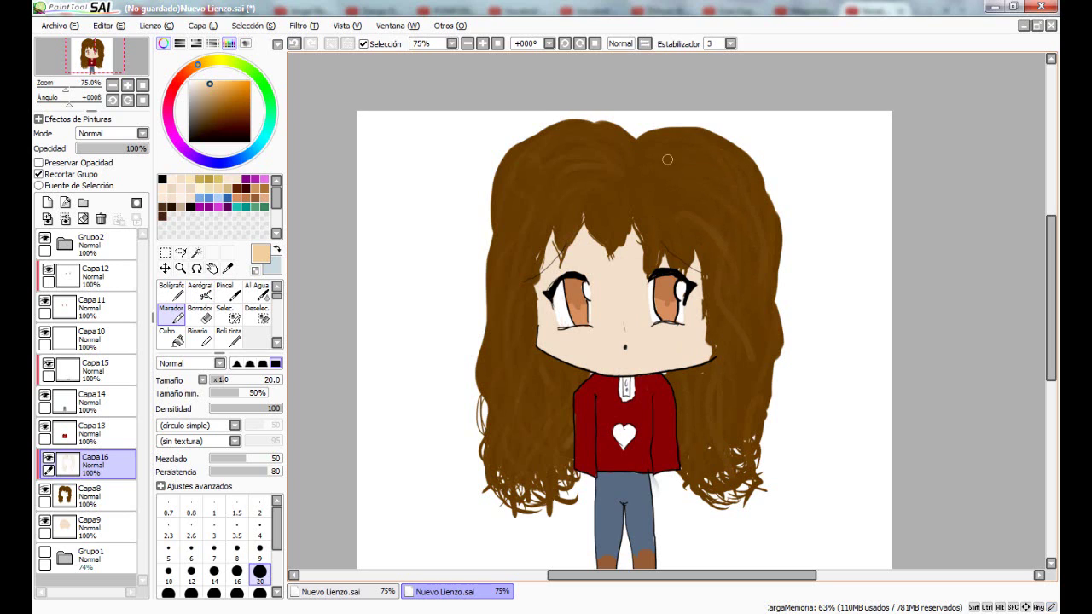
pyautogui.moveTo(710, 215)
pyautogui.mouseDown()
pyautogui.moveTo(732, 373)
pyautogui.moveTo(697, 489)
pyautogui.mouseUp()
pyautogui.moveTo(752, 238); pyautogui.dragTo(754, 376)
# Add a new layer clipped to the skin layer Capa9 and airbrush a soft pink blush on both cheeks.
pyautogui.click(95, 527)
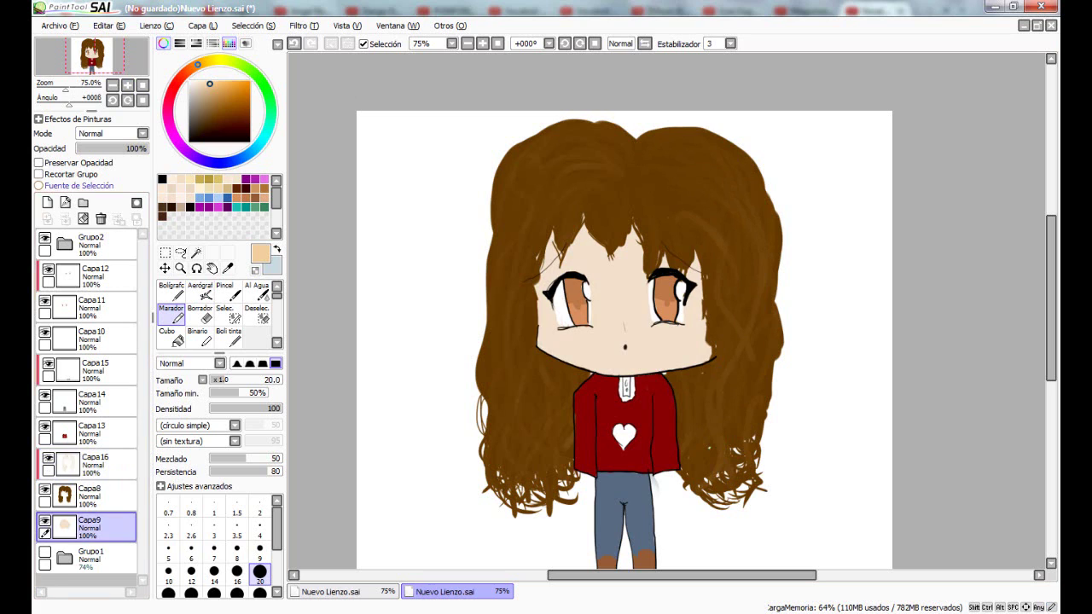
pyautogui.click(47, 203)
pyautogui.click(38, 174)
pyautogui.click(174, 86)
pyautogui.click(224, 82)
pyautogui.click(199, 292)
pyautogui.moveTo(543, 337)
pyautogui.mouseDown()
pyautogui.moveTo(691, 365)
pyautogui.moveTo(694, 331)
pyautogui.mouseUp()
pyautogui.hotkey('ctrl', 'z')
pyautogui.moveTo(557, 328)
pyautogui.mouseDown()
pyautogui.moveTo(684, 331)
pyautogui.moveTo(539, 338)
pyautogui.mouseUp()
# Add small white highlights to both blushed cheeks with the size 9 airbrush.
pyautogui.click(188, 81)
pyautogui.click(259, 473)
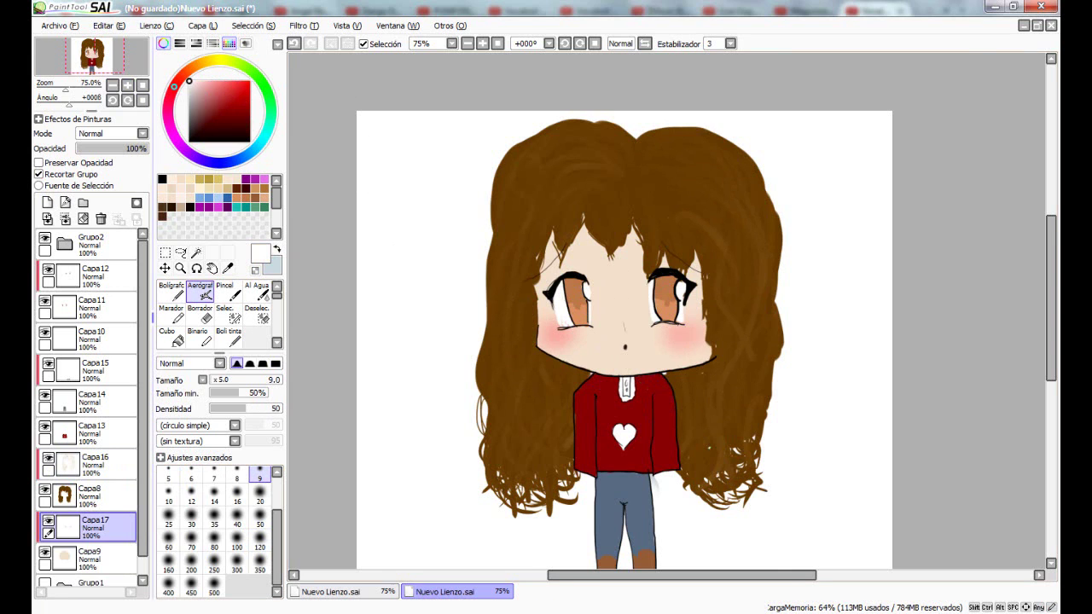
pyautogui.scroll(4, 667, 309)
pyautogui.click(736, 358)
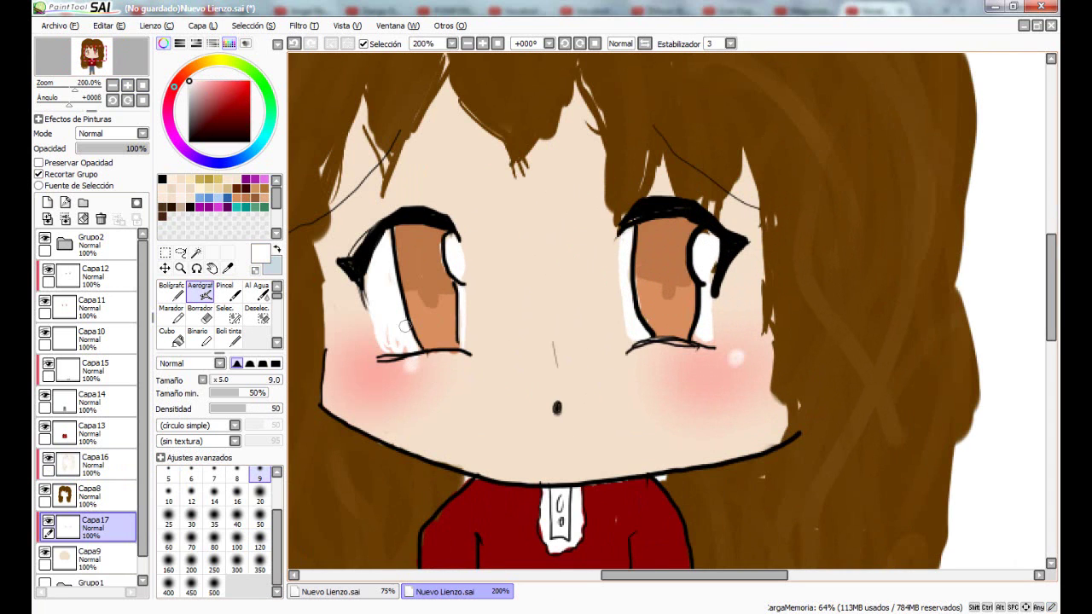
pyautogui.scroll(-4, 373, 201)
# Add a new layer above Capa12 and airbrush the sweater's heart in dark green.
pyautogui.click(96, 274)
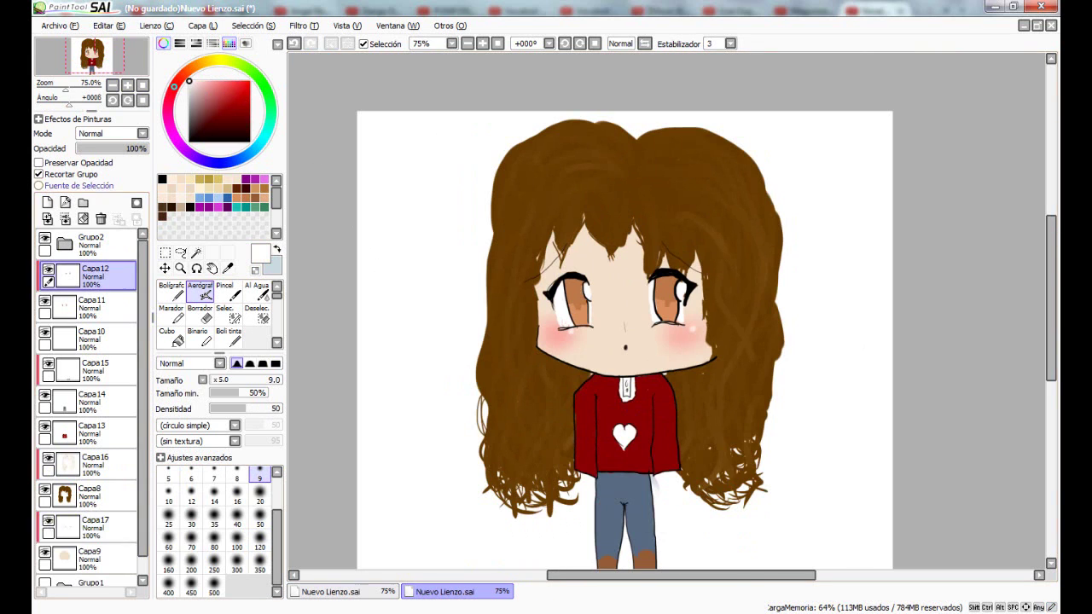
pyautogui.click(47, 203)
pyautogui.click(270, 113)
pyautogui.click(243, 114)
pyautogui.moveTo(619, 427)
pyautogui.mouseDown()
pyautogui.moveTo(621, 442)
pyautogui.moveTo(633, 432)
pyautogui.mouseUp()
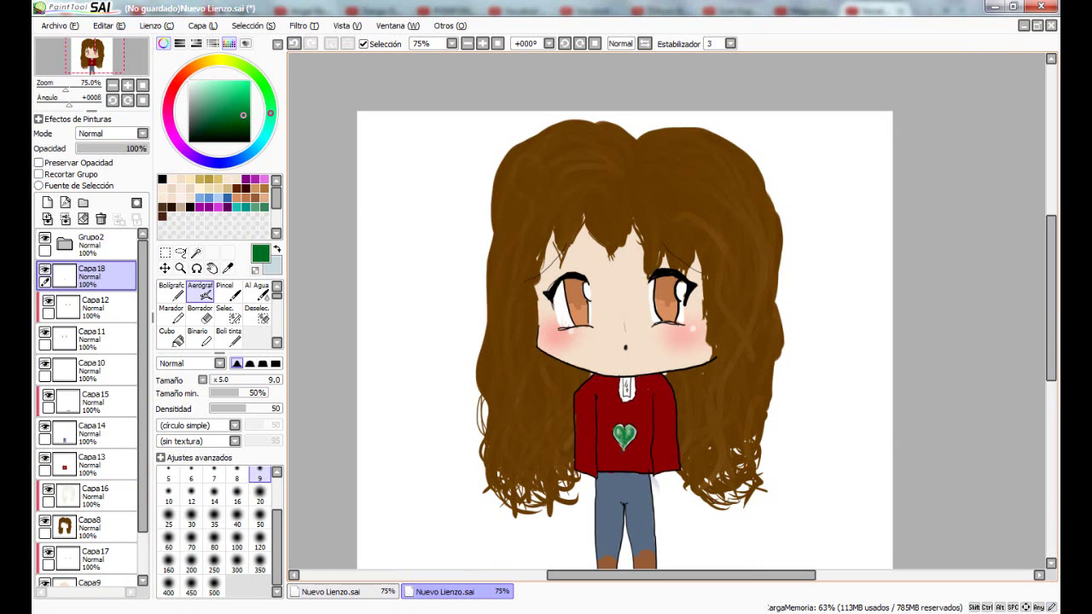
# Erase the green from the sweater's heart and move the green layer directly below the sweater layer Capa13.
pyautogui.scroll(2, 569, 377)
pyautogui.moveTo(585, 457)
pyautogui.mouseDown()
pyautogui.moveTo(590, 474)
pyautogui.moveTo(584, 458)
pyautogui.mouseUp()
pyautogui.scroll(-3, 571, 384)
pyautogui.click(201, 317)
pyautogui.moveTo(570, 268); pyautogui.dragTo(579, 316)
pyautogui.moveTo(94, 273)
pyautogui.mouseDown()
pyautogui.moveTo(90, 478)
pyautogui.moveTo(89, 465)
pyautogui.mouseUp()
# Paint the collar strip solid green with the size 20 pen and its trim cream on a new layer with size 9.
pyautogui.click(170, 290)
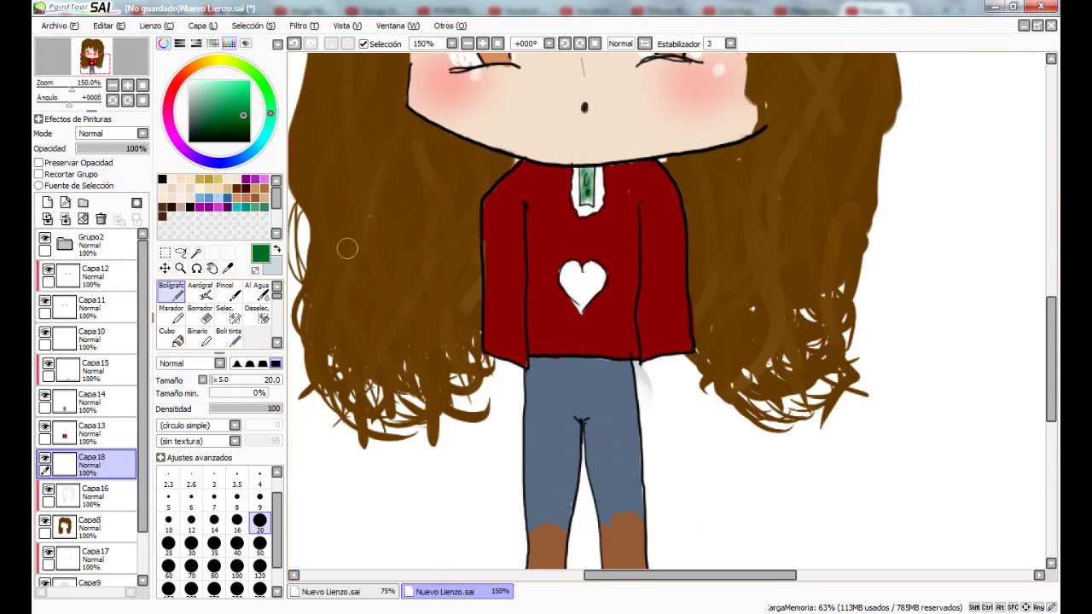
pyautogui.moveTo(585, 170); pyautogui.dragTo(588, 198)
pyautogui.click(47, 202)
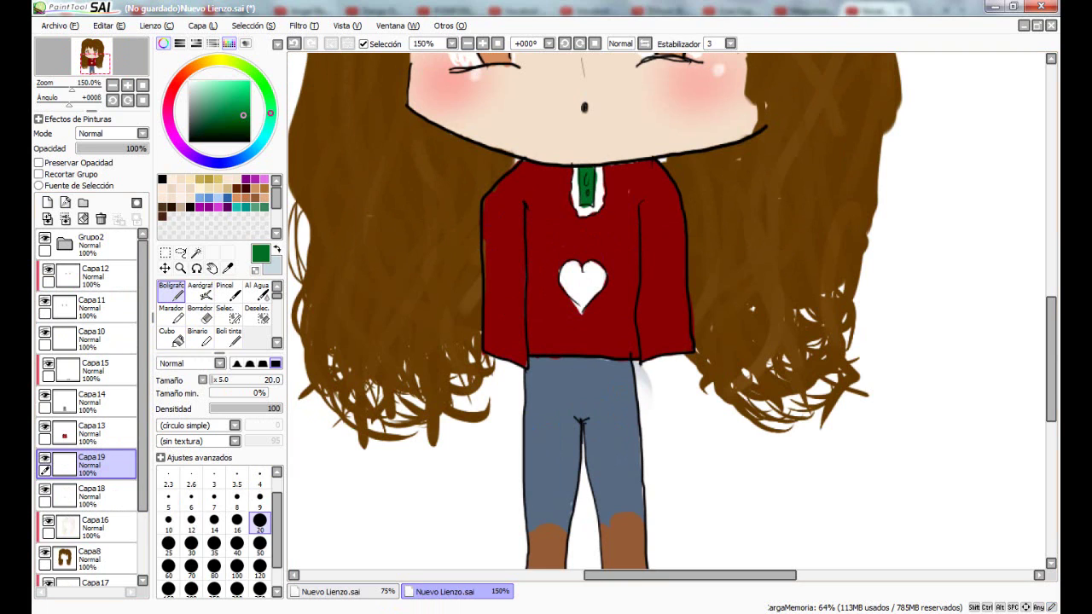
pyautogui.click(231, 179)
pyautogui.click(259, 496)
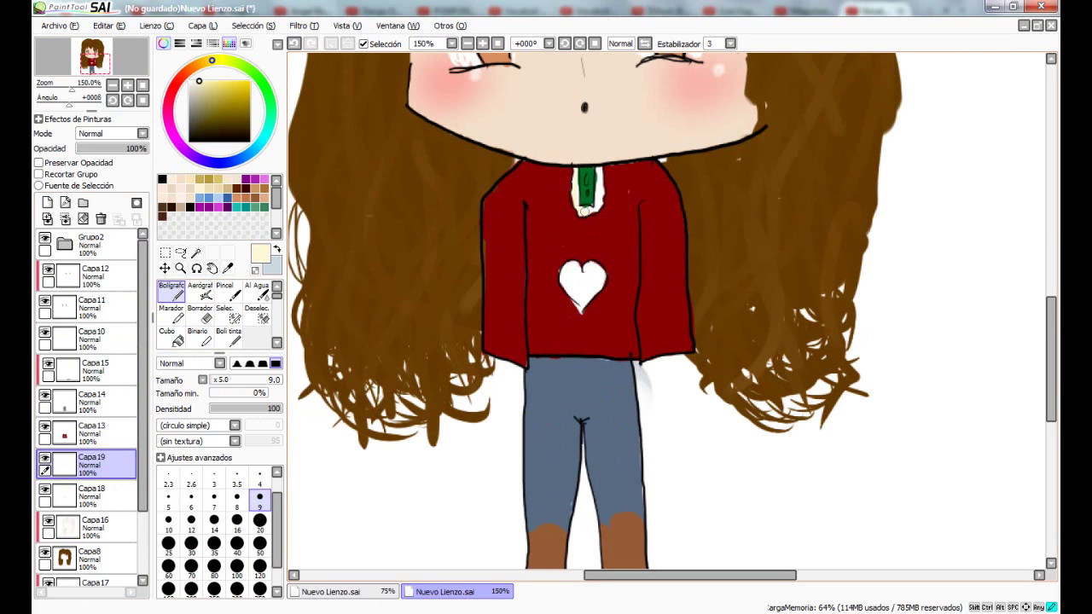
pyautogui.moveTo(600, 185); pyautogui.dragTo(597, 174)
# Fill the sweater's heart with cream using the size 50 pen.
pyautogui.click(259, 544)
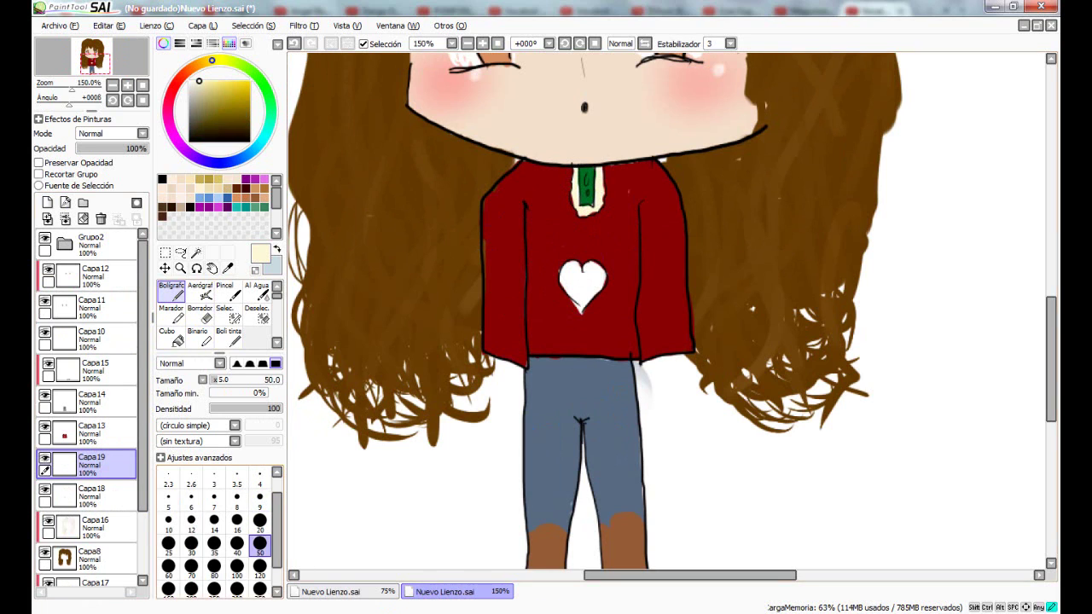
pyautogui.moveTo(575, 270); pyautogui.dragTo(590, 283)
pyautogui.click(113, 86)
pyautogui.click(112, 85)
pyautogui.click(113, 85)
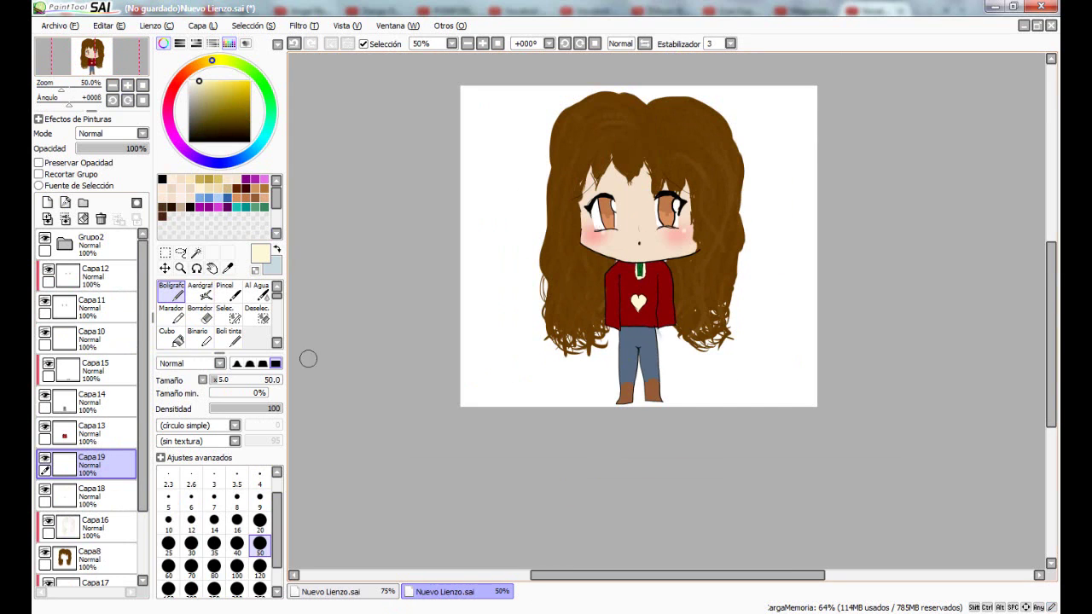
# Toggle the visibility of Grupo2 and its line-art layers to examine what each one contributes to the drawing.
pyautogui.click(45, 238)
pyautogui.click(45, 238)
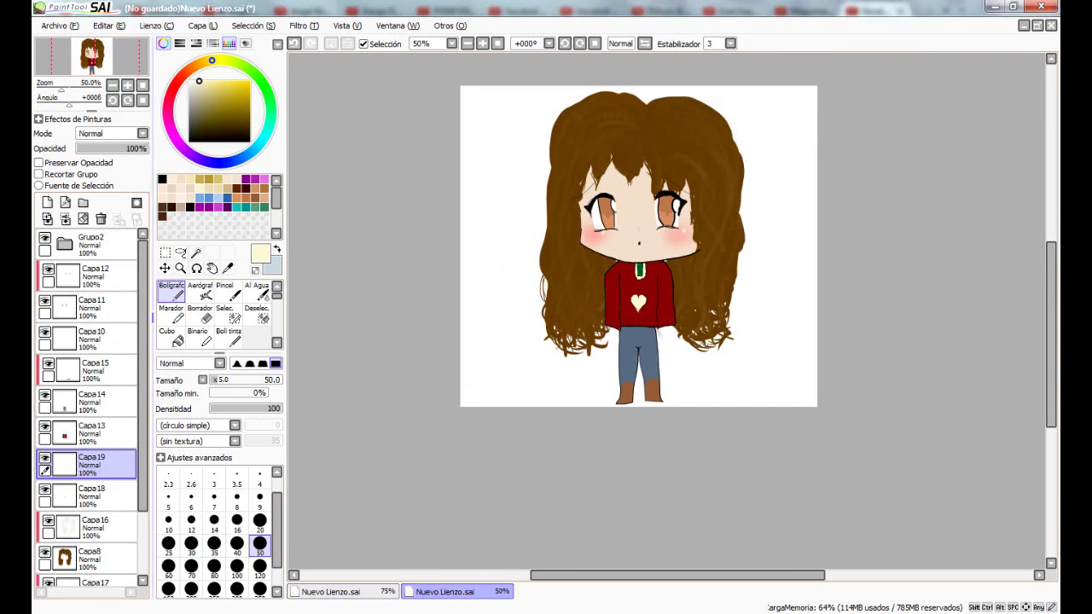
pyautogui.click(65, 244)
pyautogui.click(54, 301)
pyautogui.click(53, 301)
pyautogui.click(53, 270)
pyautogui.click(54, 269)
pyautogui.click(53, 332)
pyautogui.click(54, 332)
pyautogui.click(54, 364)
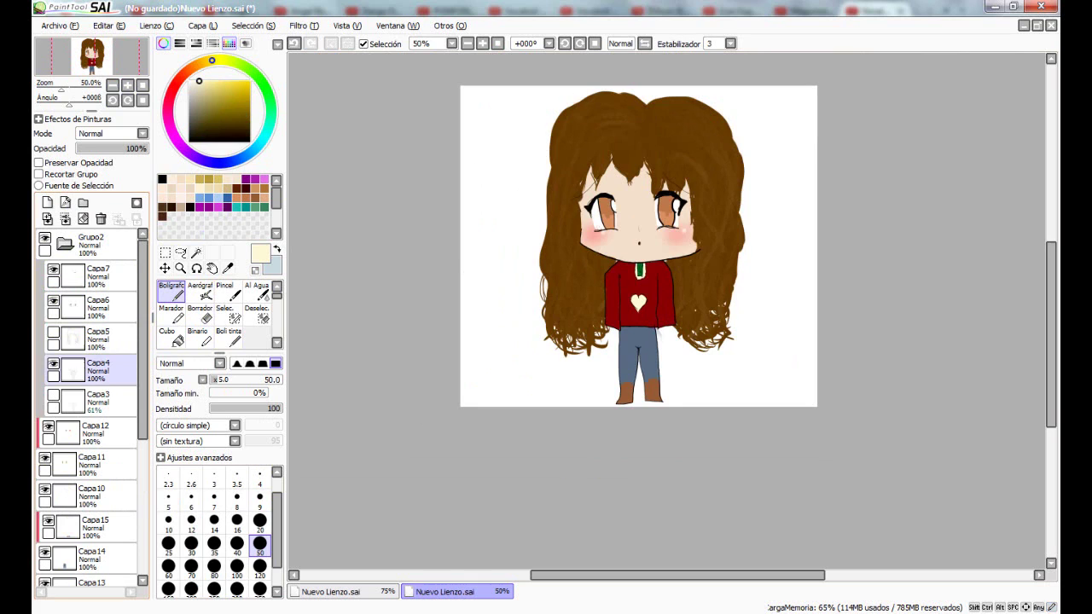
pyautogui.click(65, 244)
# Add a new layer clipped to the sweater layer Capa13 and sample the sweater's red.
pyautogui.click(94, 464)
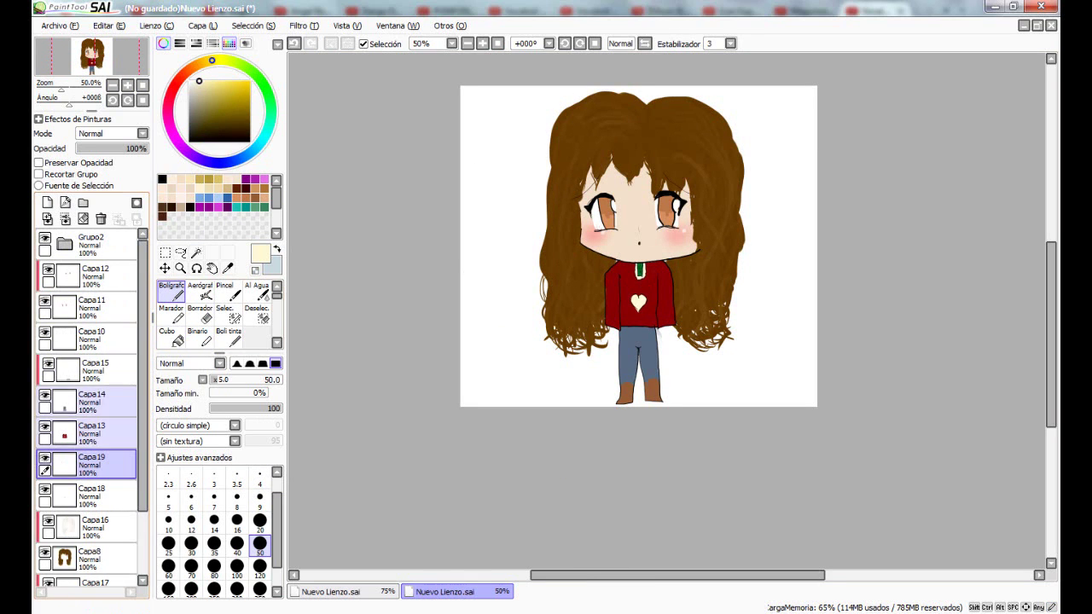
pyautogui.click(47, 202)
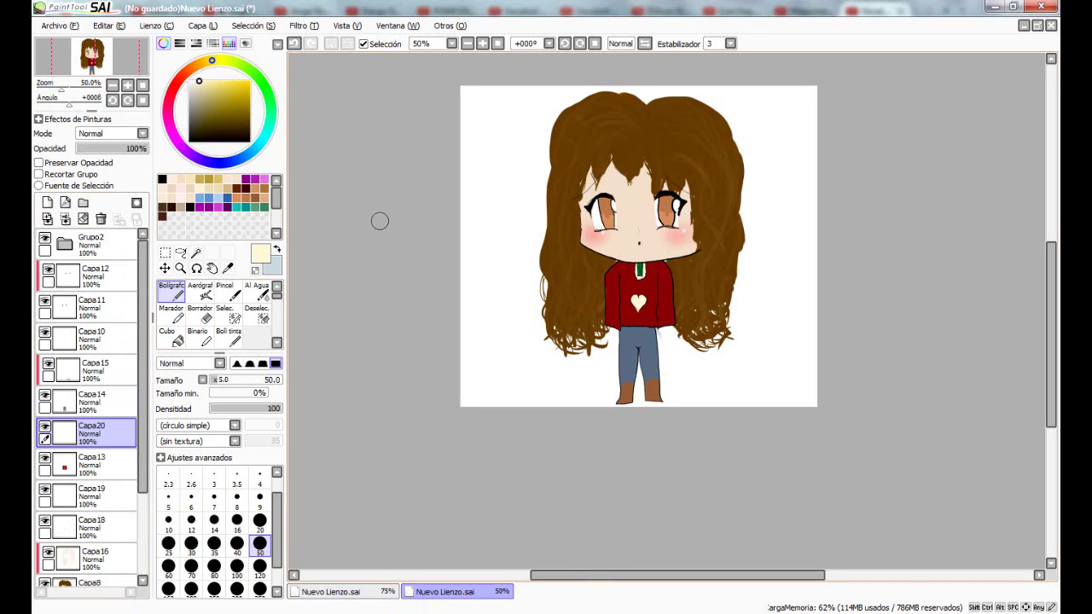
pyautogui.click(38, 174)
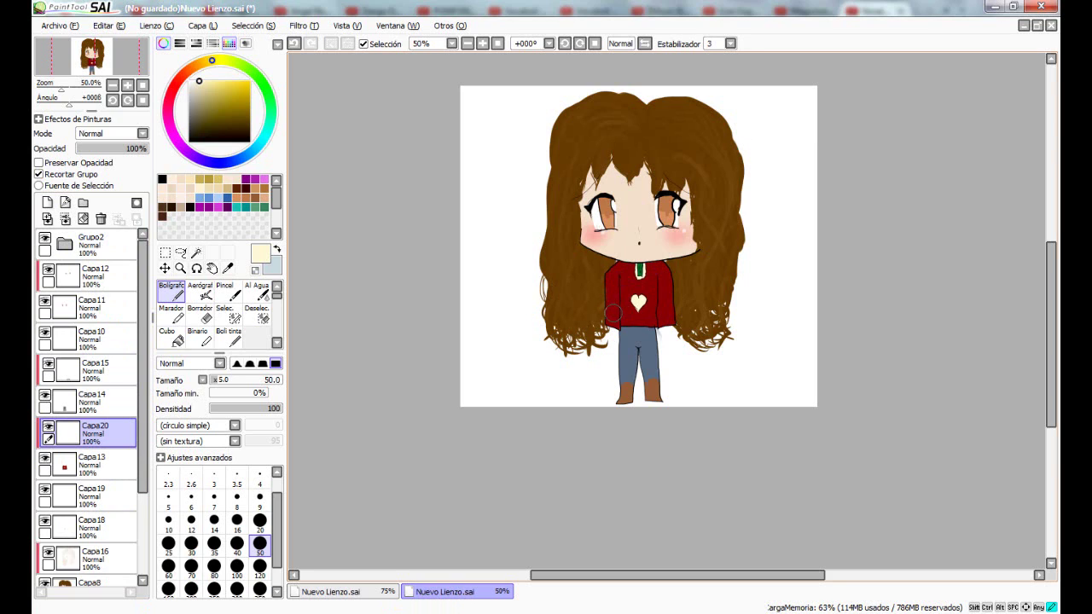
pyautogui.click(227, 268)
pyautogui.click(627, 299)
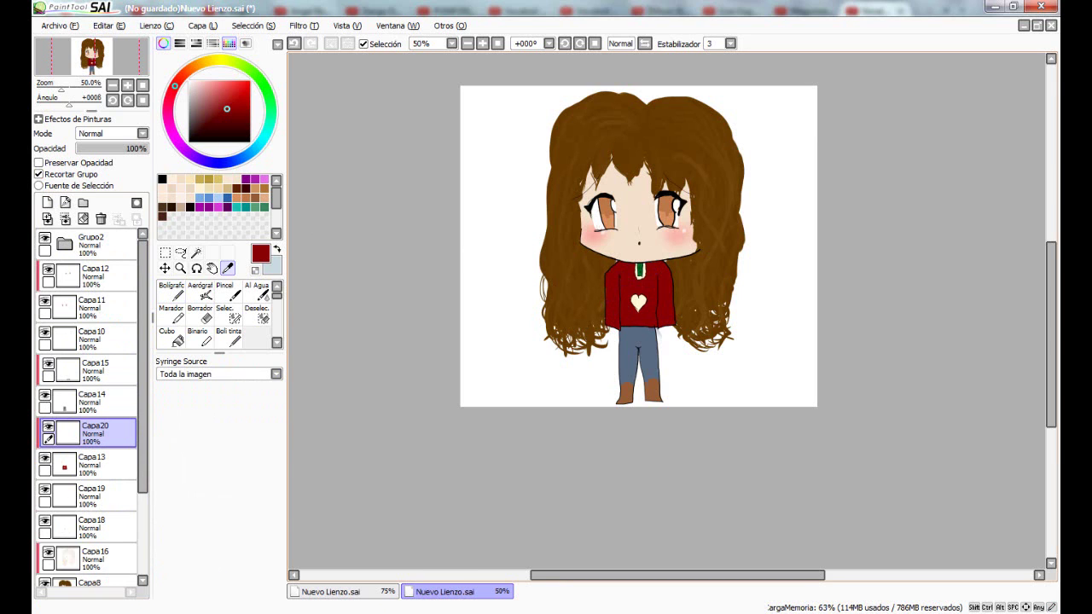
# Darken the red and paint shading on the sweater with the size 20 marker.
pyautogui.click(173, 292)
pyautogui.click(228, 112)
pyautogui.click(260, 567)
pyautogui.click(198, 338)
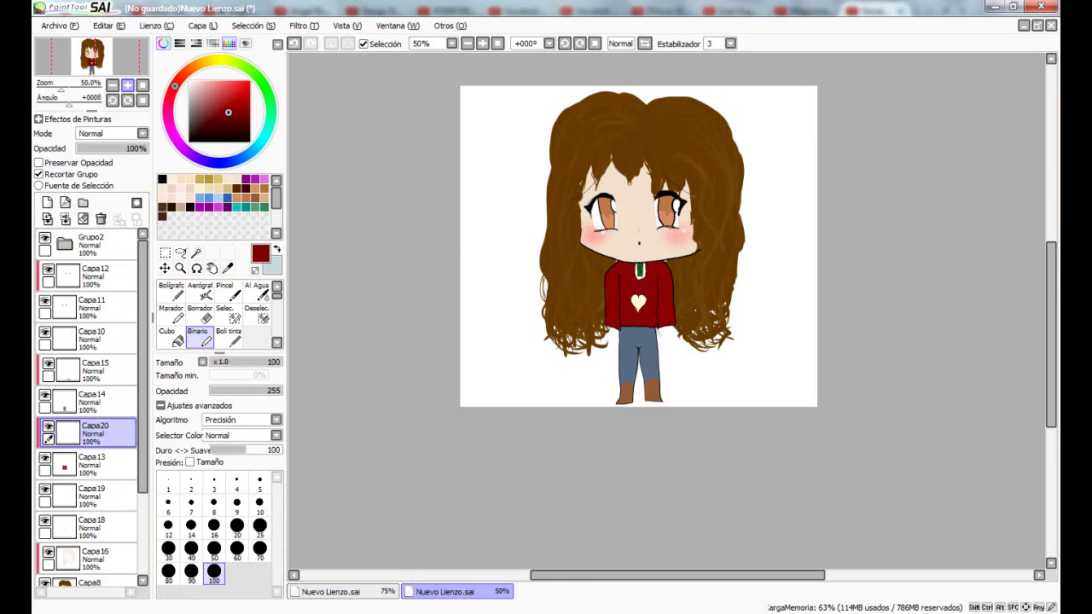
pyautogui.click(128, 85)
pyautogui.click(128, 86)
pyautogui.click(128, 85)
pyautogui.click(172, 314)
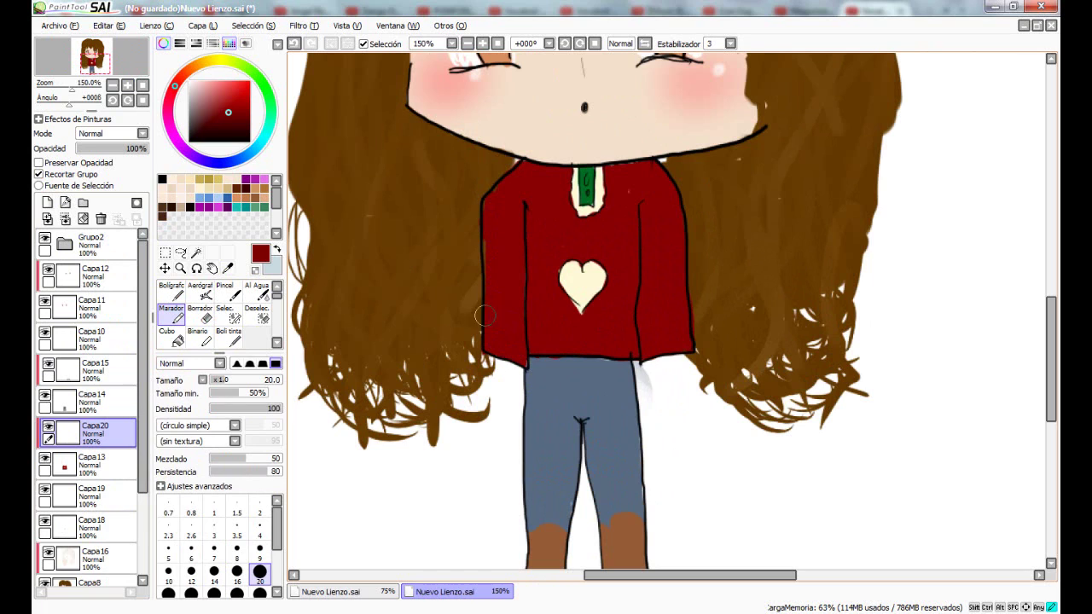
pyautogui.click(234, 121)
pyautogui.click(112, 86)
pyautogui.click(113, 85)
pyautogui.click(113, 85)
# Add a new layer clipped to the trousers layer Capa14, placed below the boots layer Capa15.
pyautogui.click(94, 402)
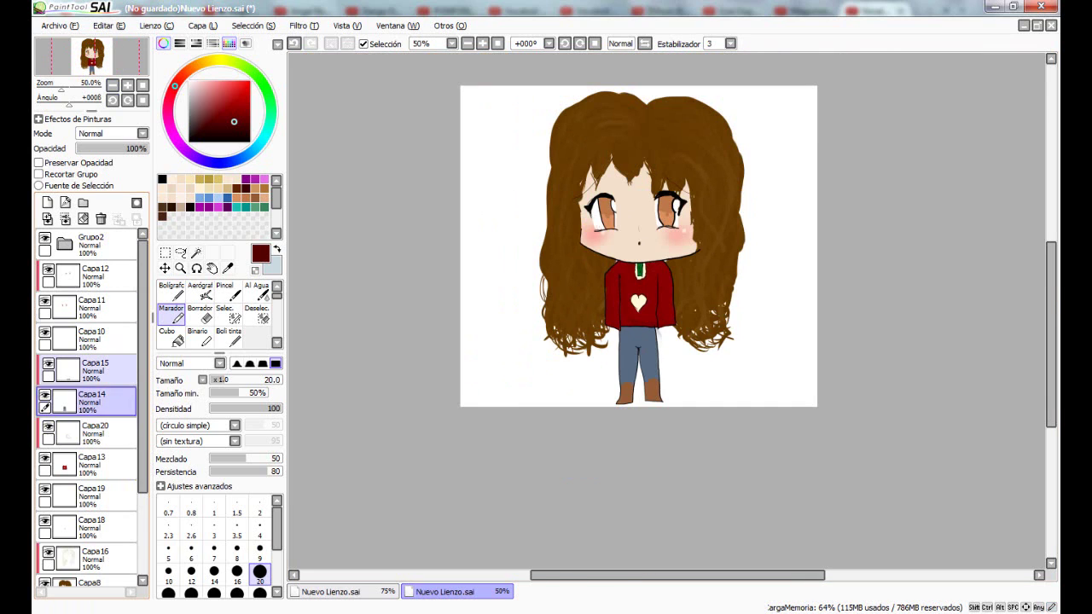
pyautogui.click(48, 202)
pyautogui.click(64, 174)
pyautogui.moveTo(95, 370); pyautogui.dragTo(96, 412)
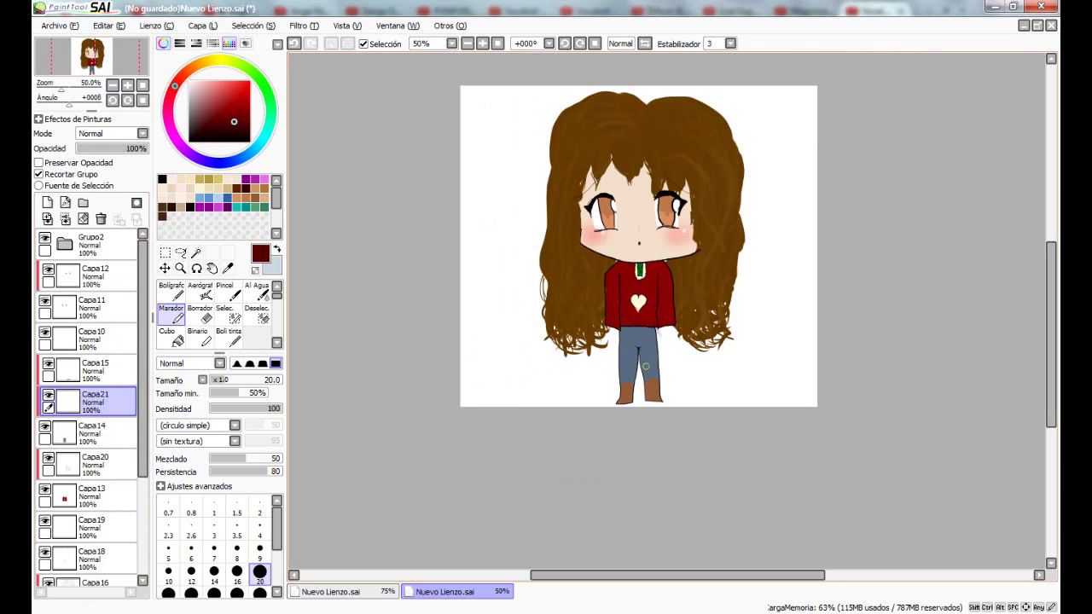
# Sample the trousers' blue-grey, darken it slightly and paint shading on the trousers with the size 120 pen.
pyautogui.click(228, 268)
pyautogui.click(633, 343)
pyautogui.click(172, 291)
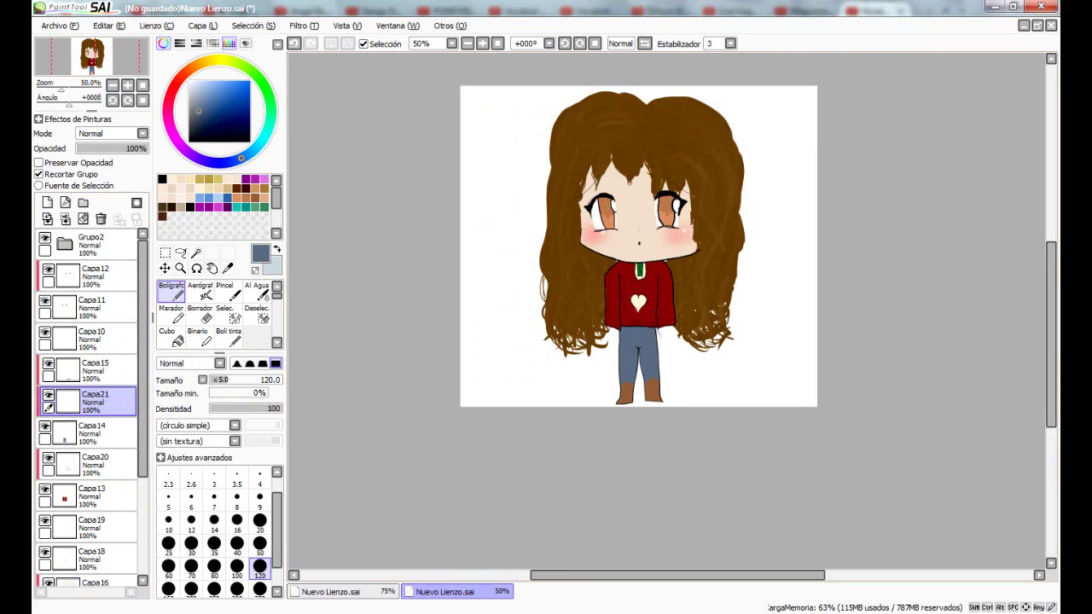
pyautogui.click(200, 118)
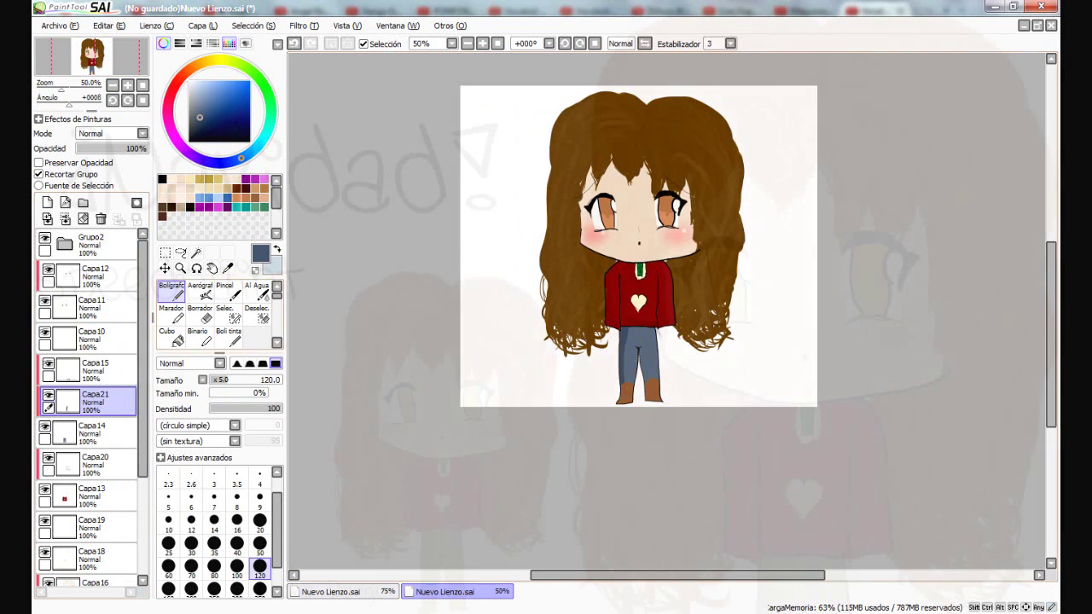
pyautogui.press('c')
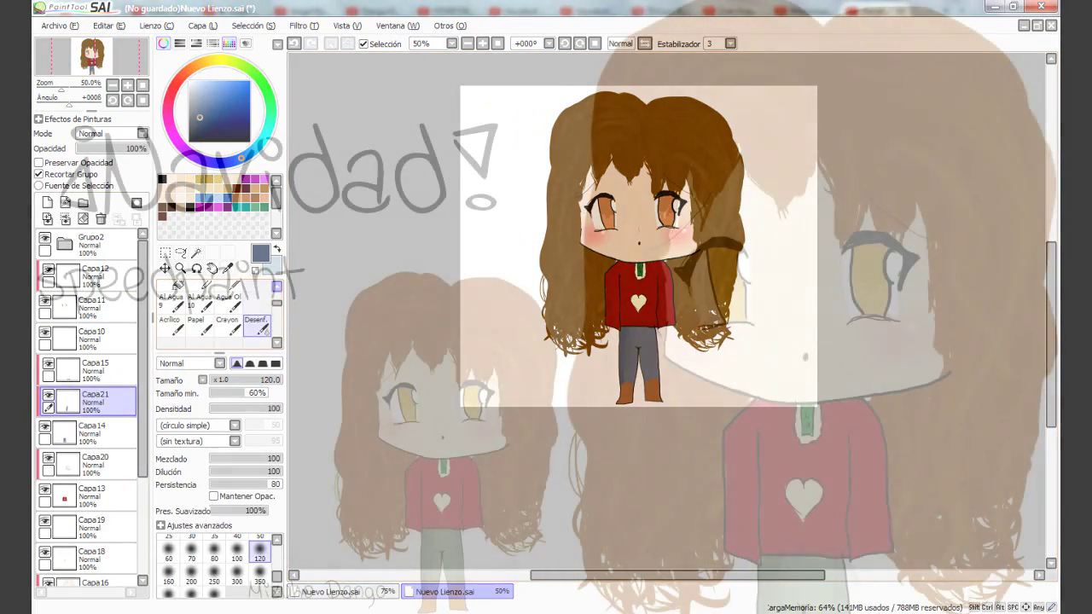
pyautogui.click(171, 304)
pyautogui.scroll(2, 171, 303)
pyautogui.click(172, 304)
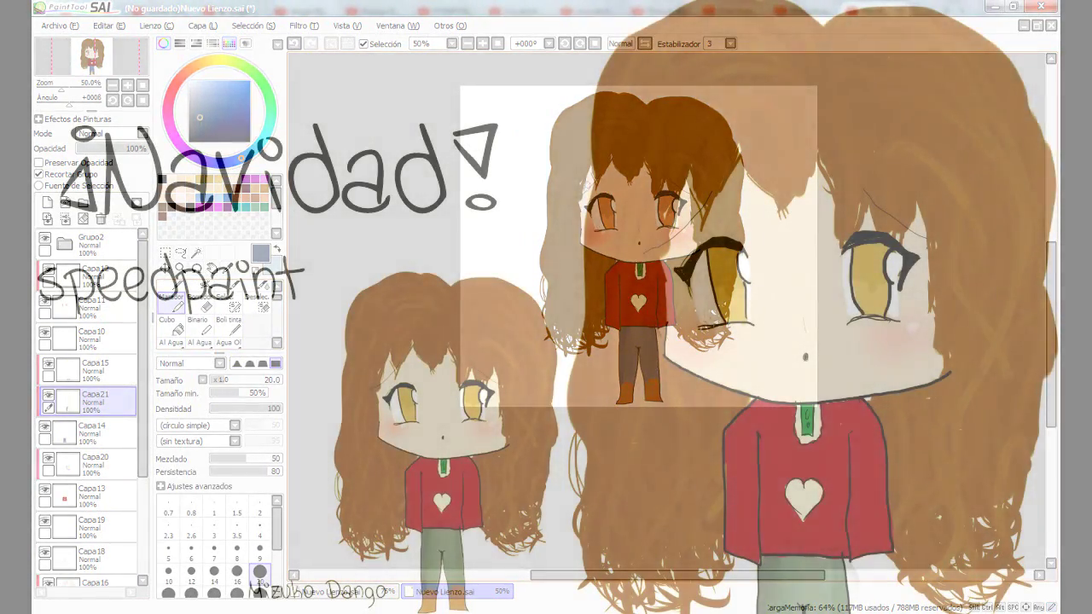
# Add a new layer above Grupo2 and set up black with the size 3 pen.
pyautogui.click(91, 244)
pyautogui.click(48, 203)
pyautogui.click(249, 142)
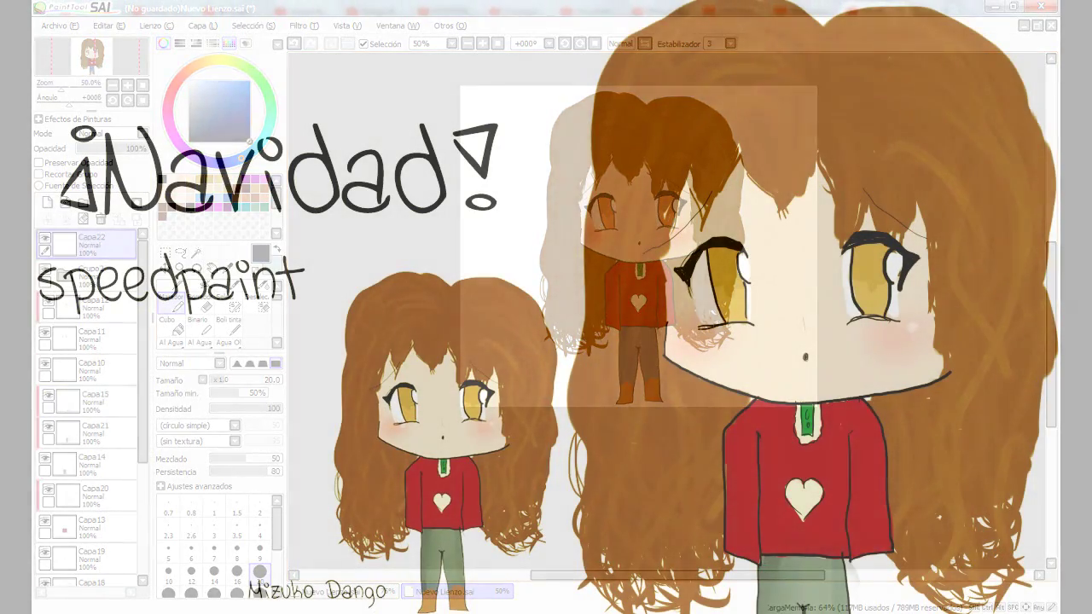
pyautogui.press('n')
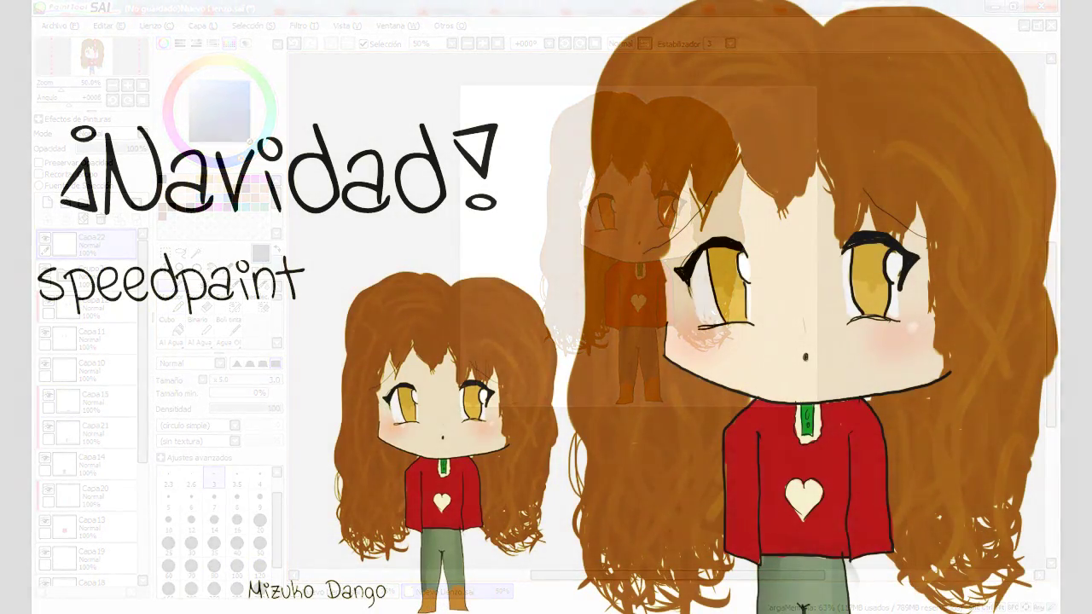